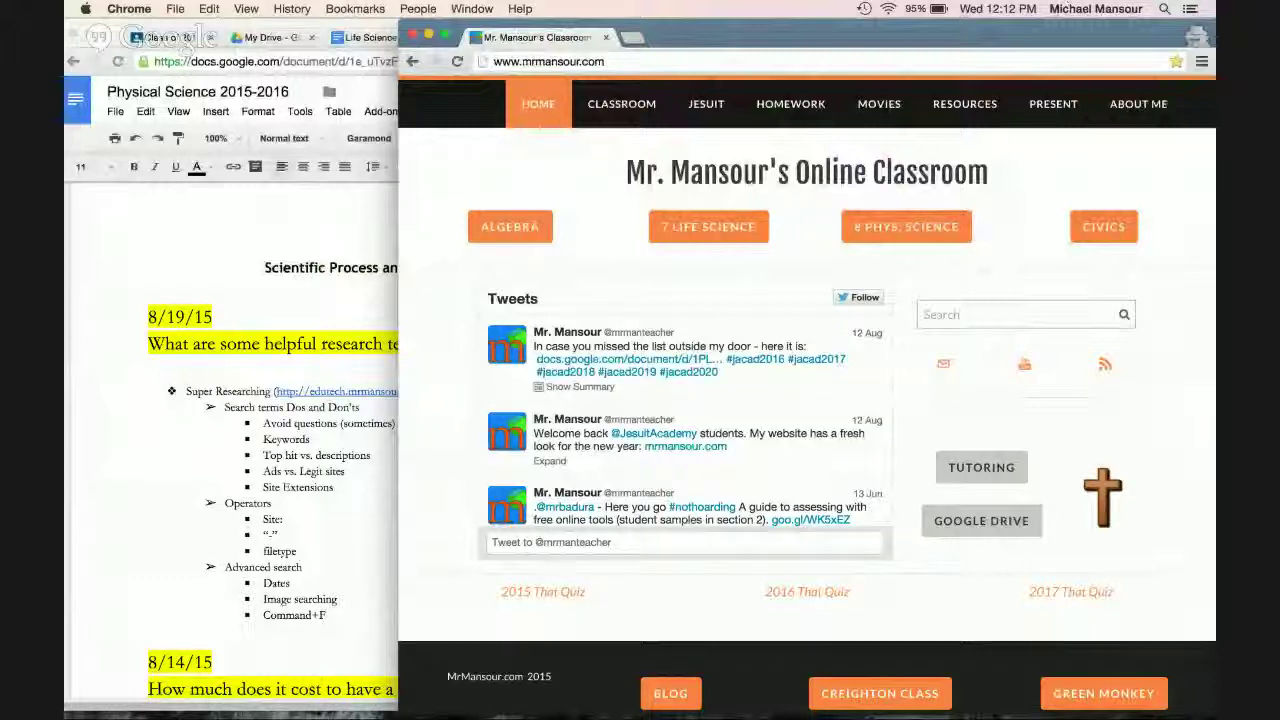
# Step: Search the web for "global warming" in the browser window showing the online classroom site
pyautogui.click(669, 65)
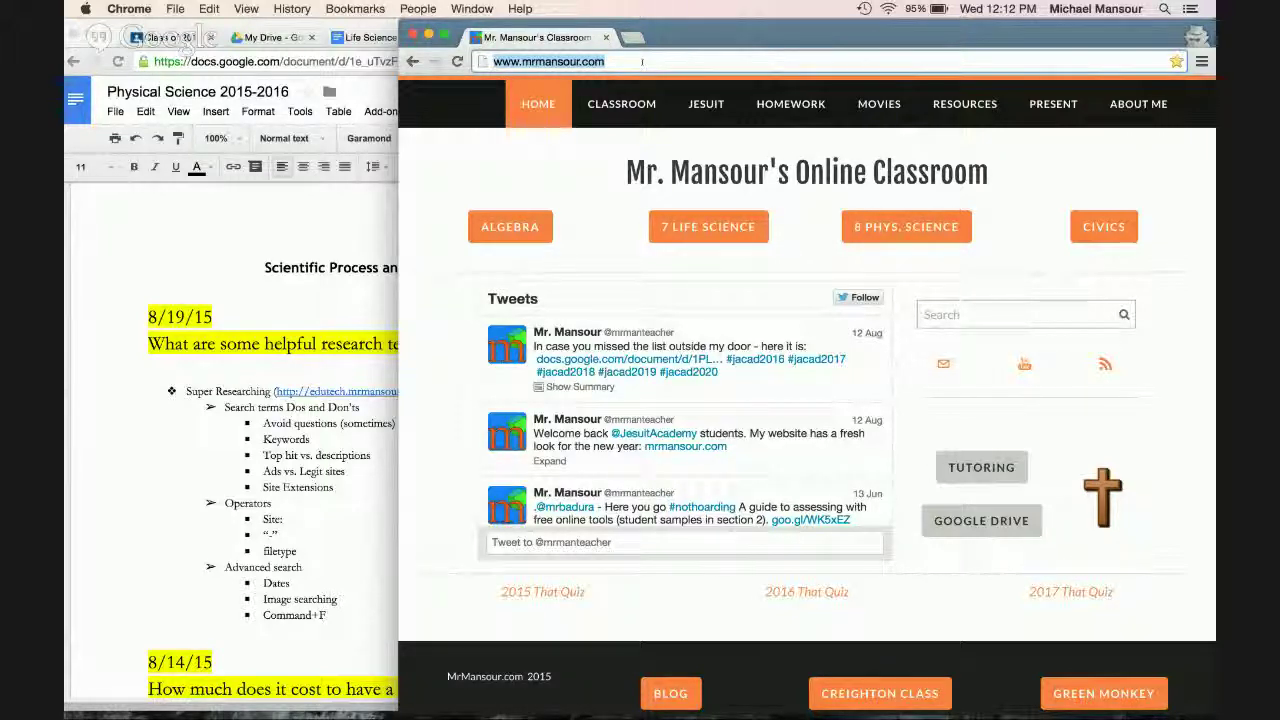
pyautogui.write('global warming')
pyautogui.press('Return')
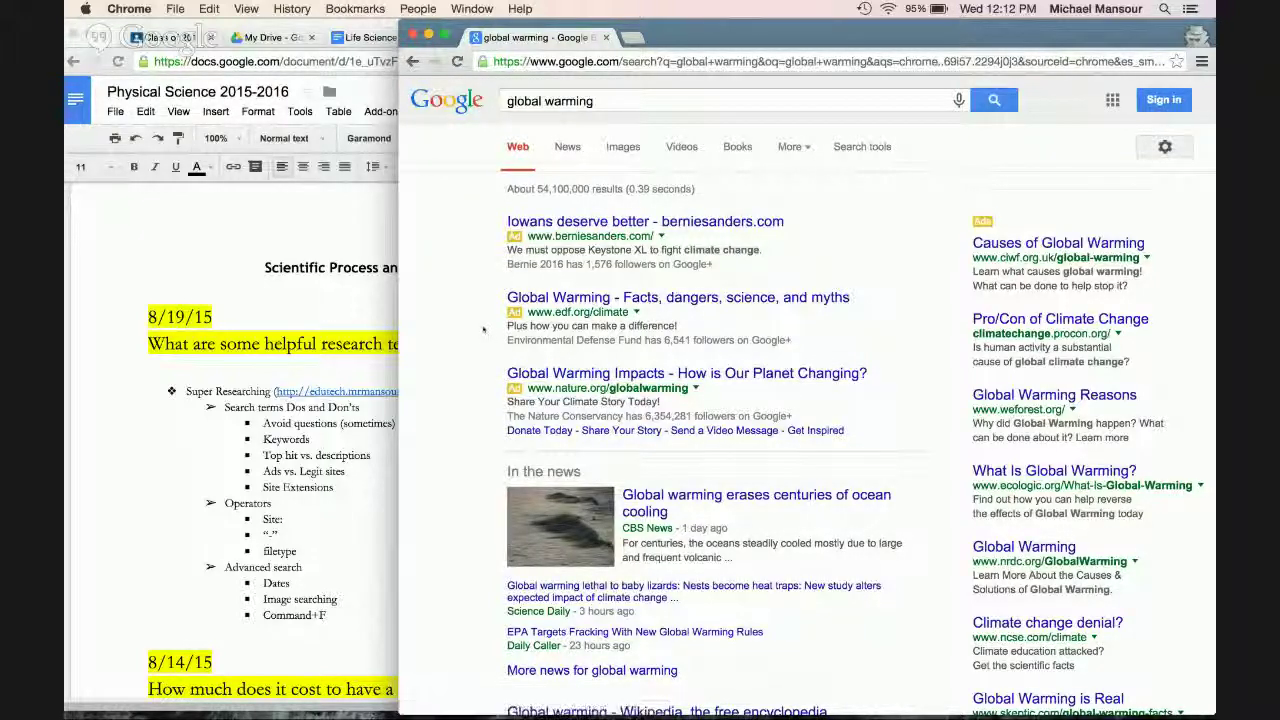
# Step: Look through the "global warming" results, comparing ads, news, legitimate sites, images and related searches, and return to the start of the page
pyautogui.scroll(-2, 483, 329)
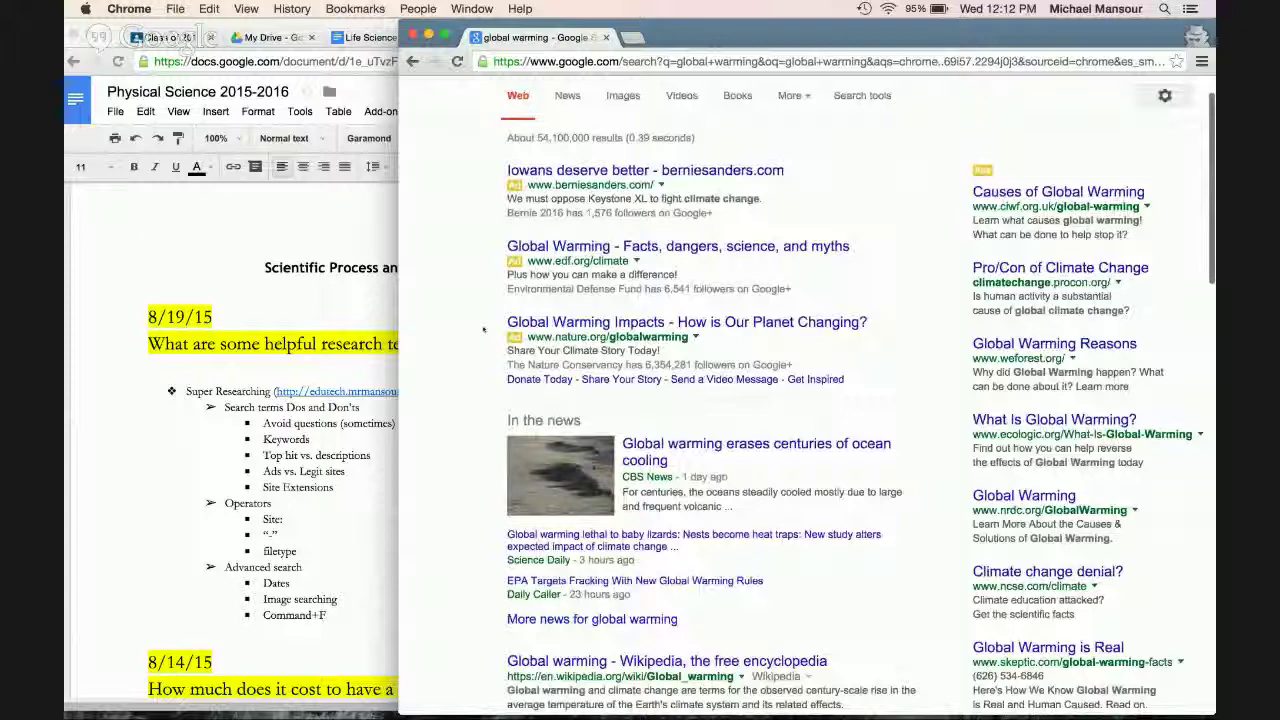
pyautogui.scroll(-1, 483, 329)
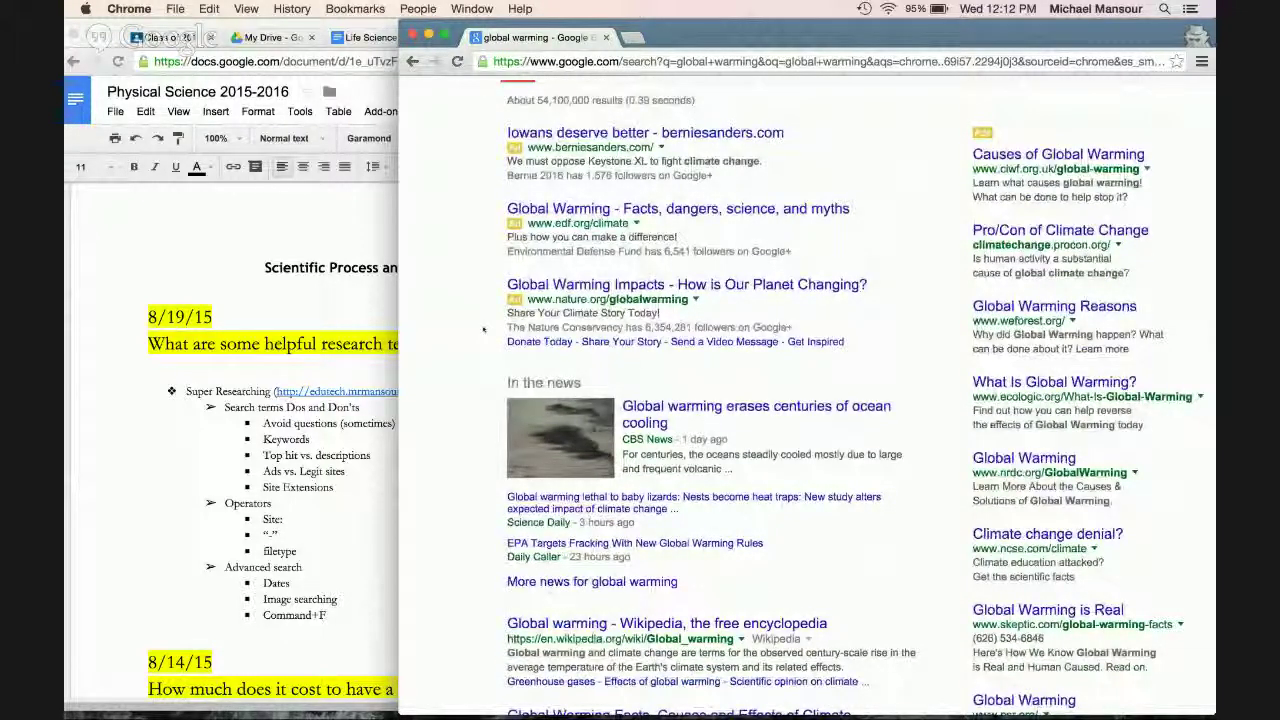
pyautogui.scroll(-5, 483, 329)
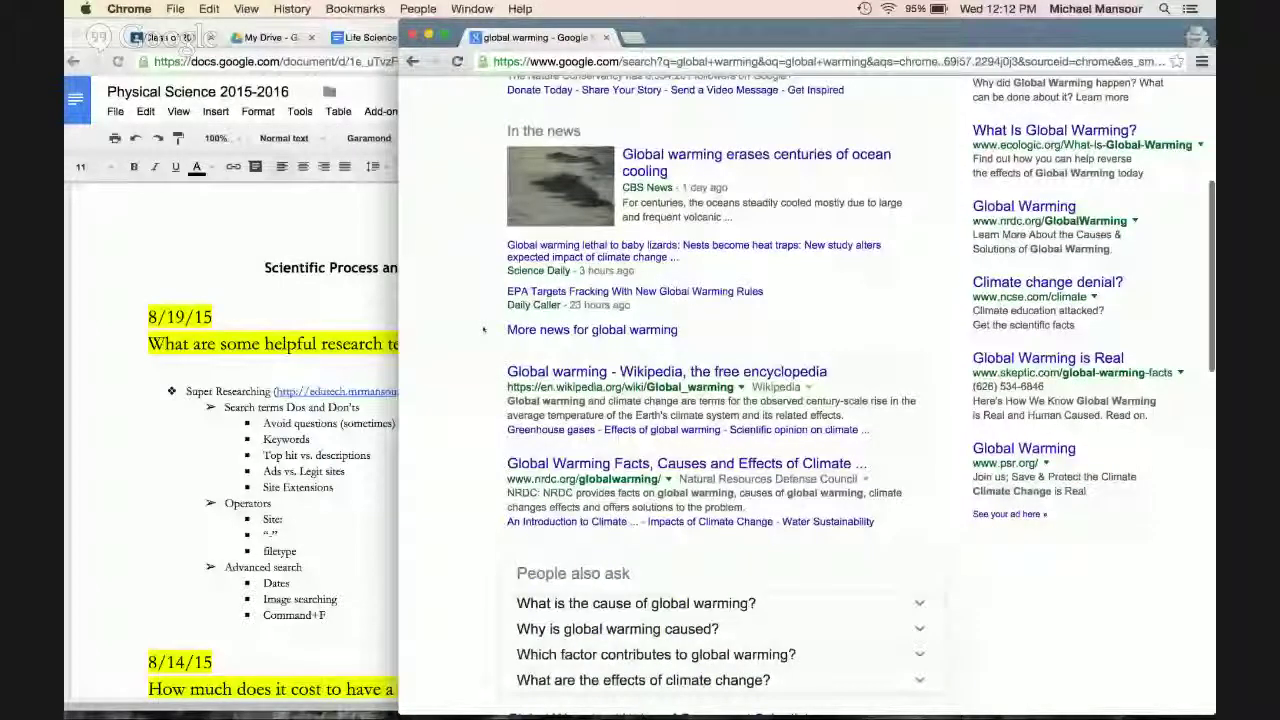
pyautogui.scroll(-1, 483, 329)
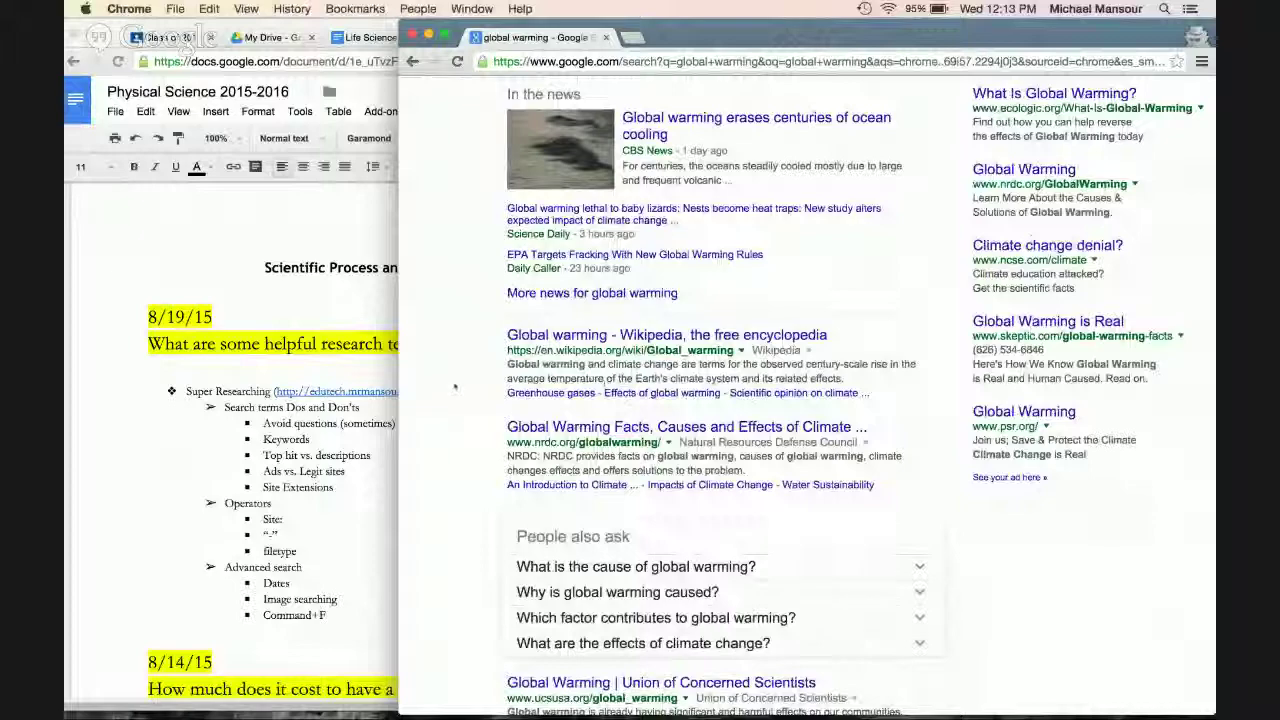
pyautogui.scroll(-1, 455, 385)
pyautogui.scroll(-1, 455, 385)
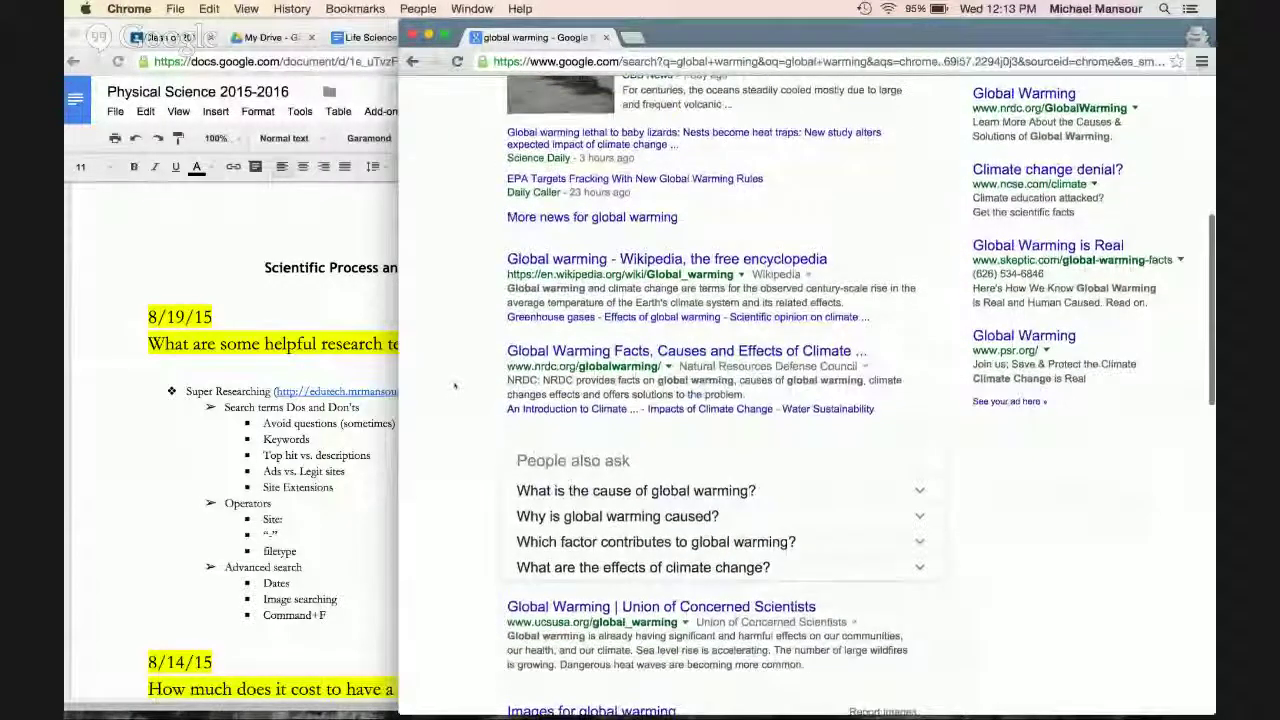
pyautogui.scroll(-1, 641, 215)
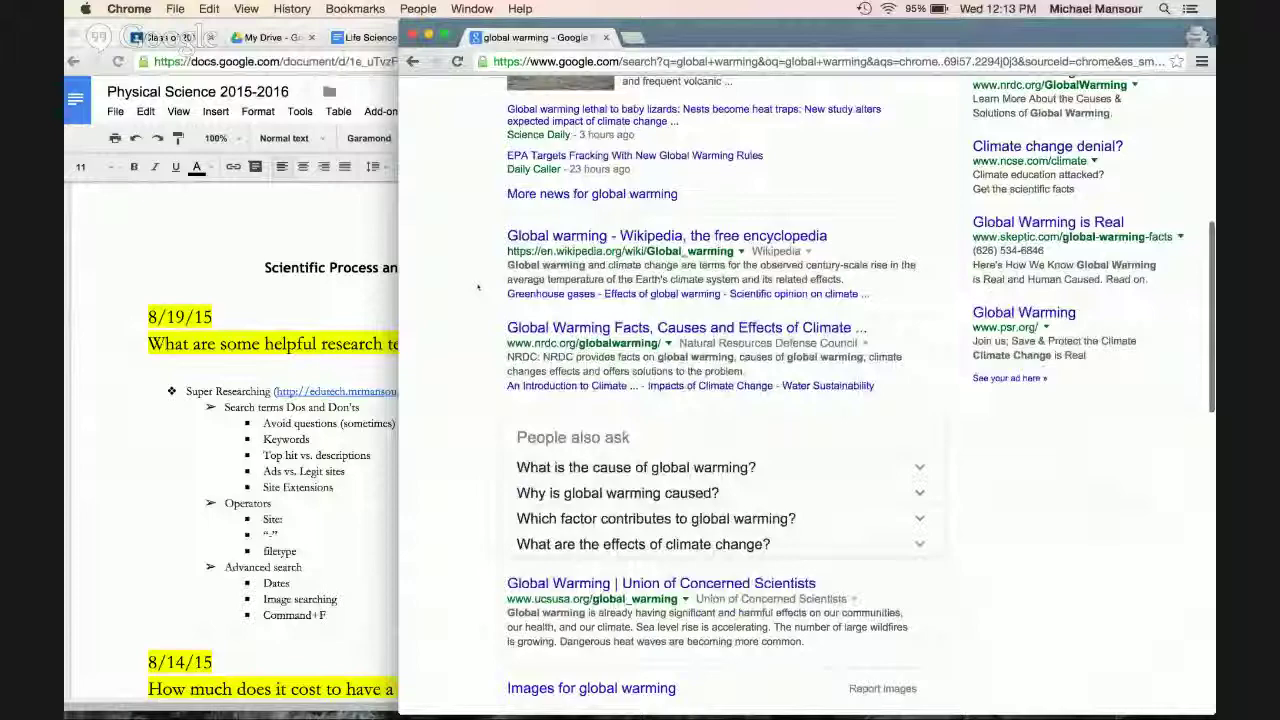
pyautogui.scroll(-4, 478, 287)
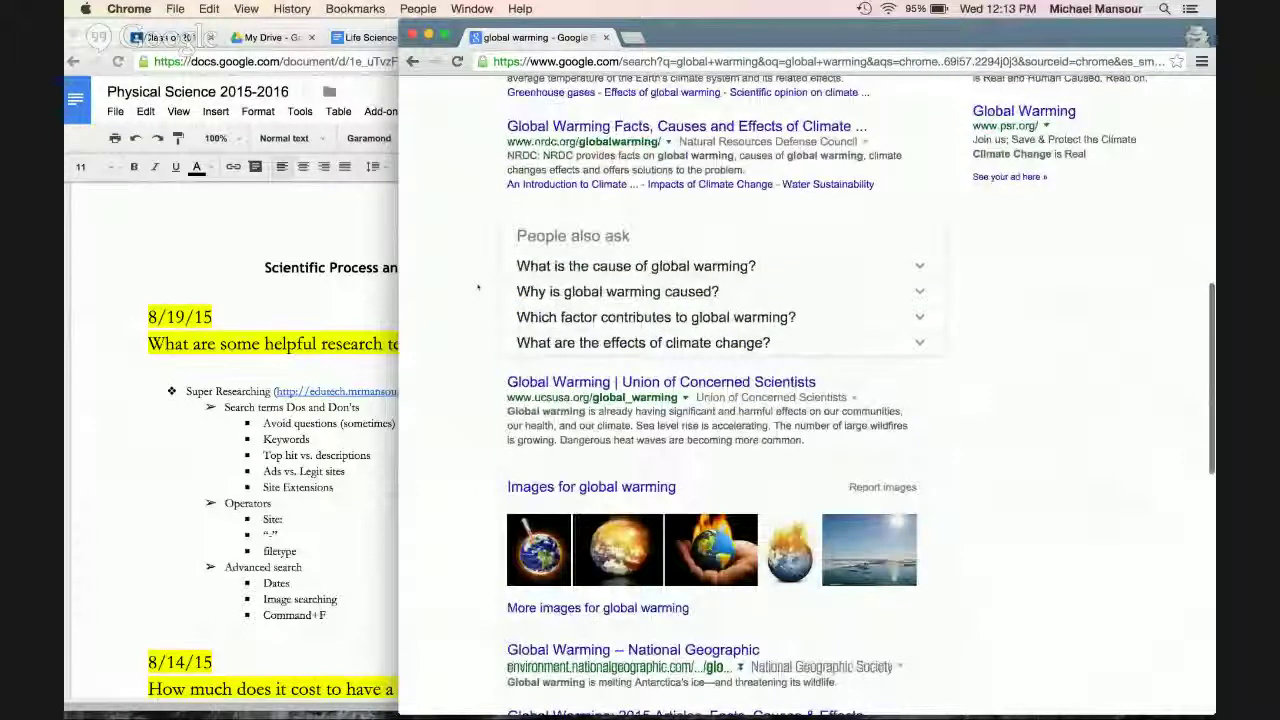
pyautogui.scroll(-4, 478, 287)
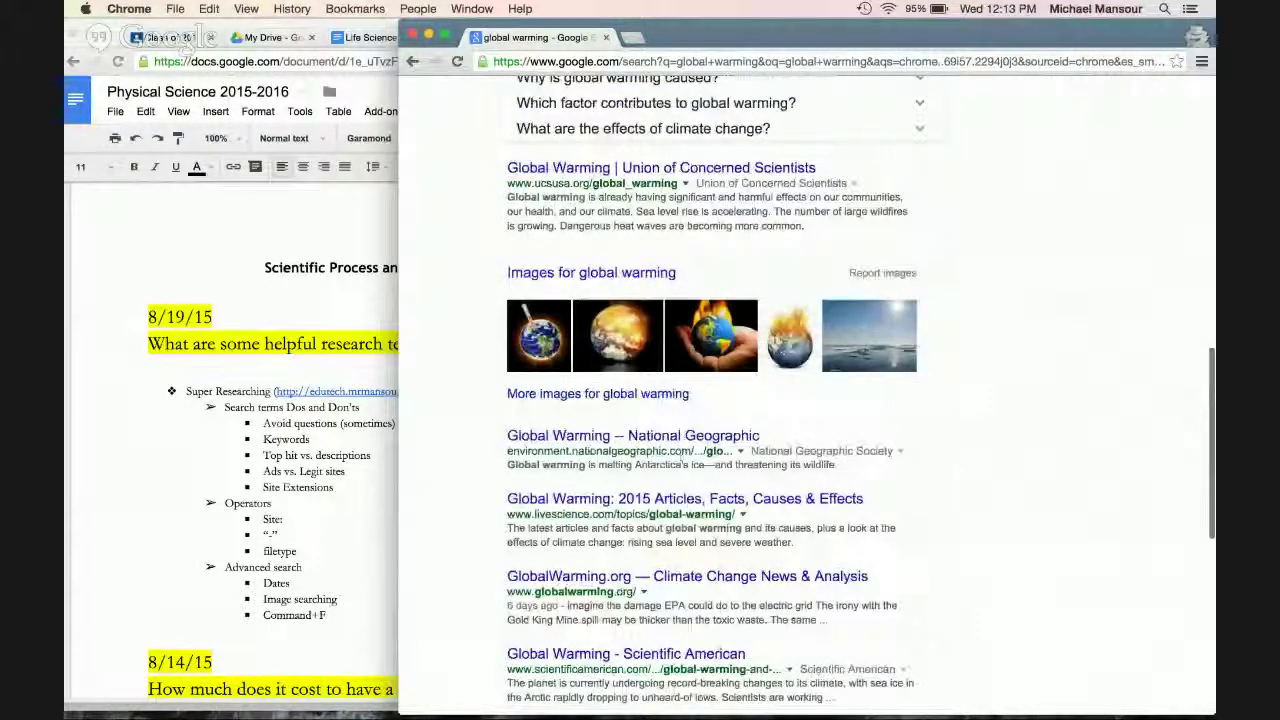
pyautogui.scroll(-2, 710, 400)
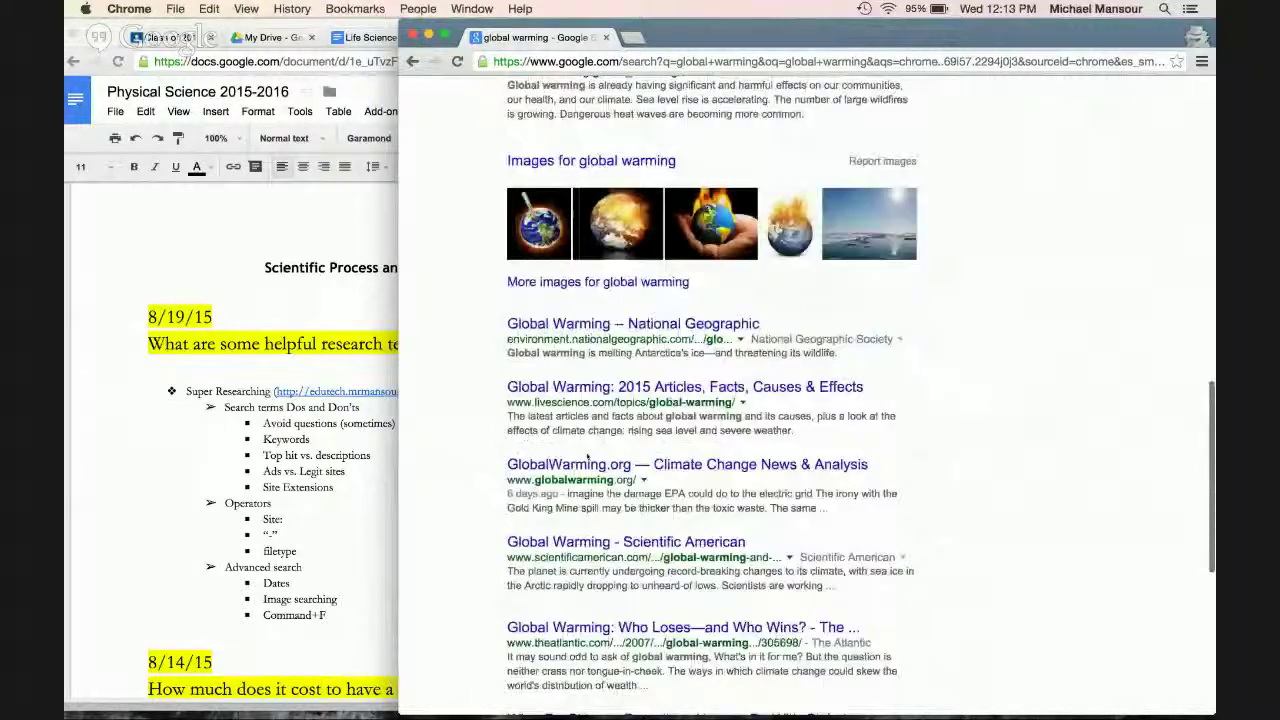
pyautogui.scroll(-7, 480, 502)
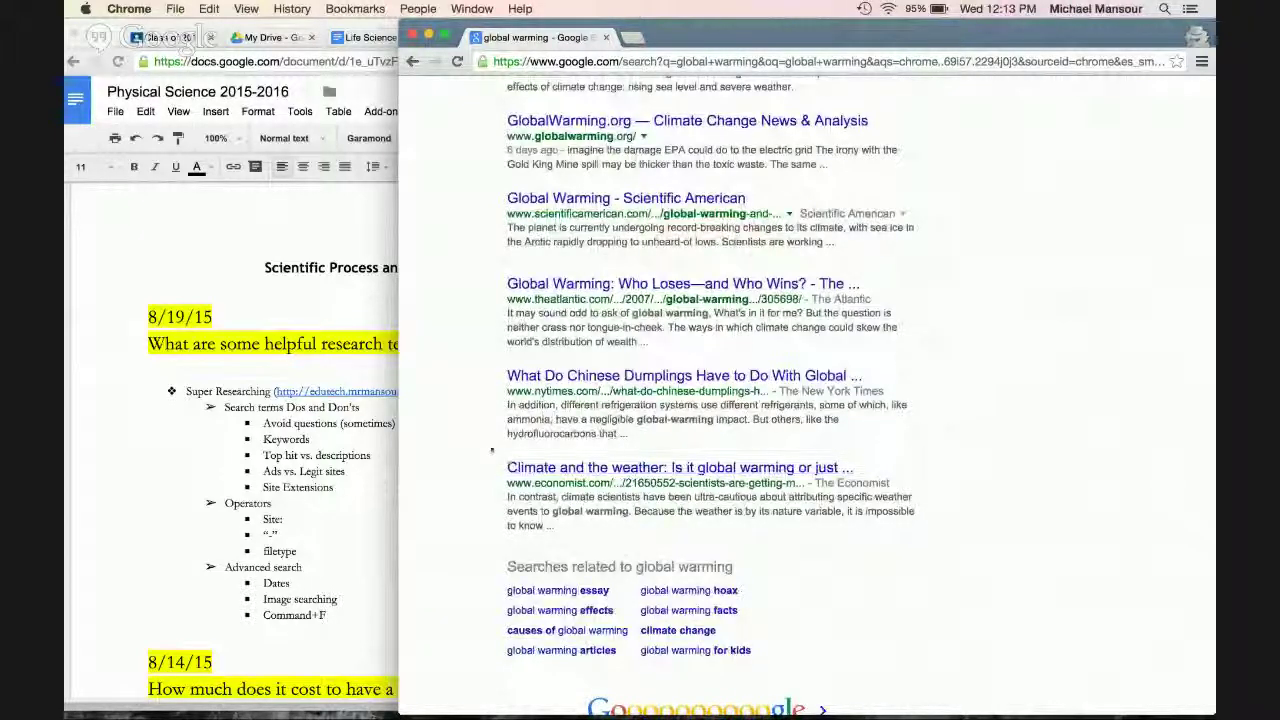
pyautogui.scroll(20, 491, 449)
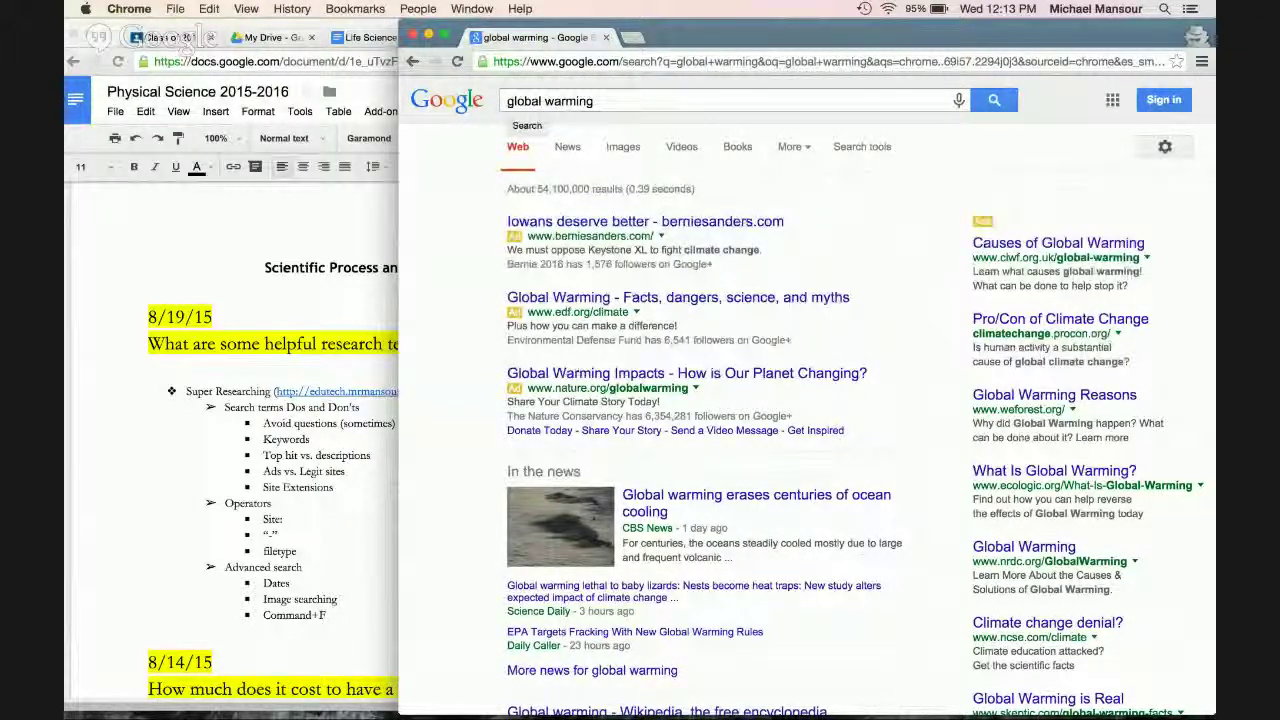
# Step: Extend the search query to "what is global warming" and run it
pyautogui.click(508, 101)
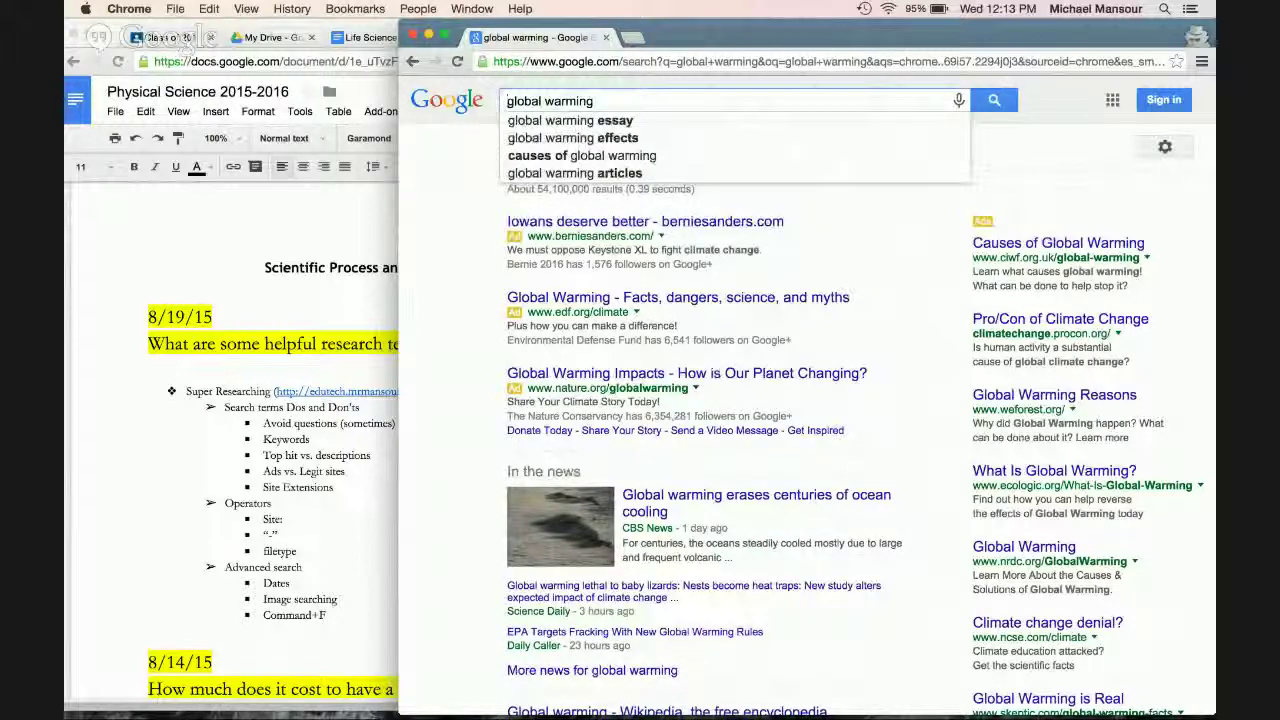
pyautogui.write('what ')
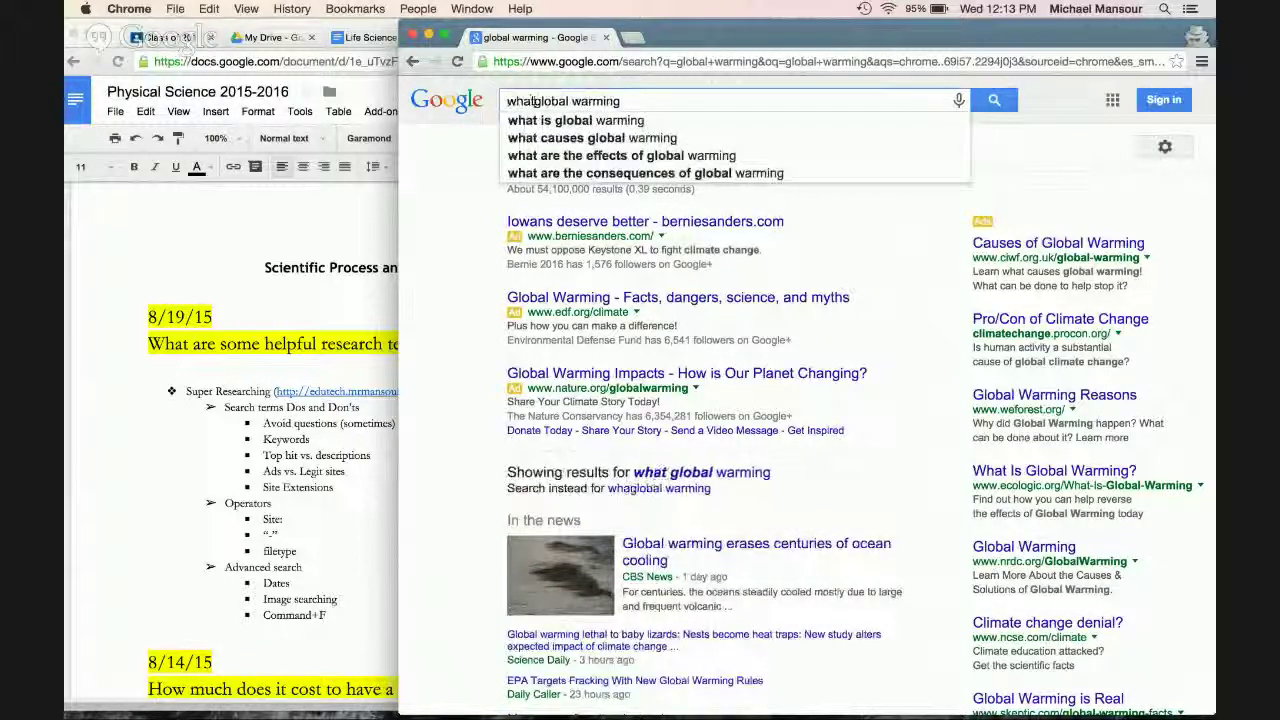
pyautogui.write('is')
pyautogui.press('Return')
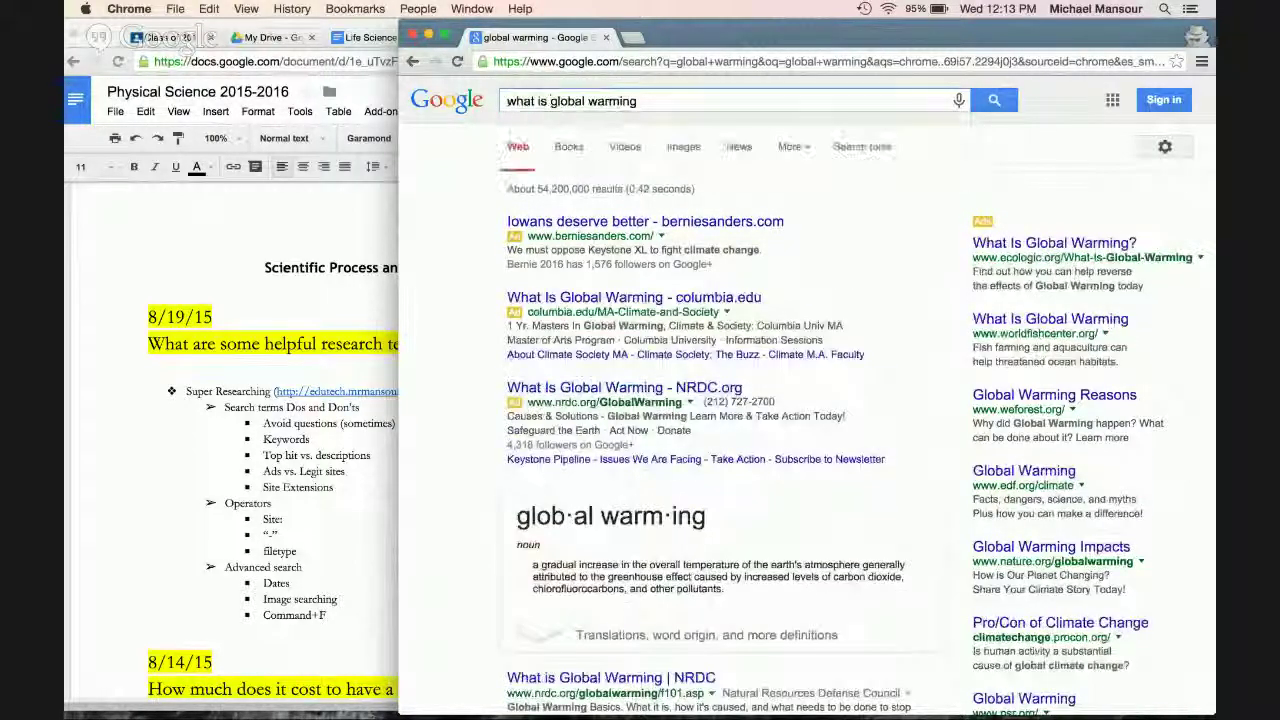
# Step: Look through the "what is global warming" results, including the ads, the definition box and the listed sites
pyautogui.scroll(-5, 458, 342)
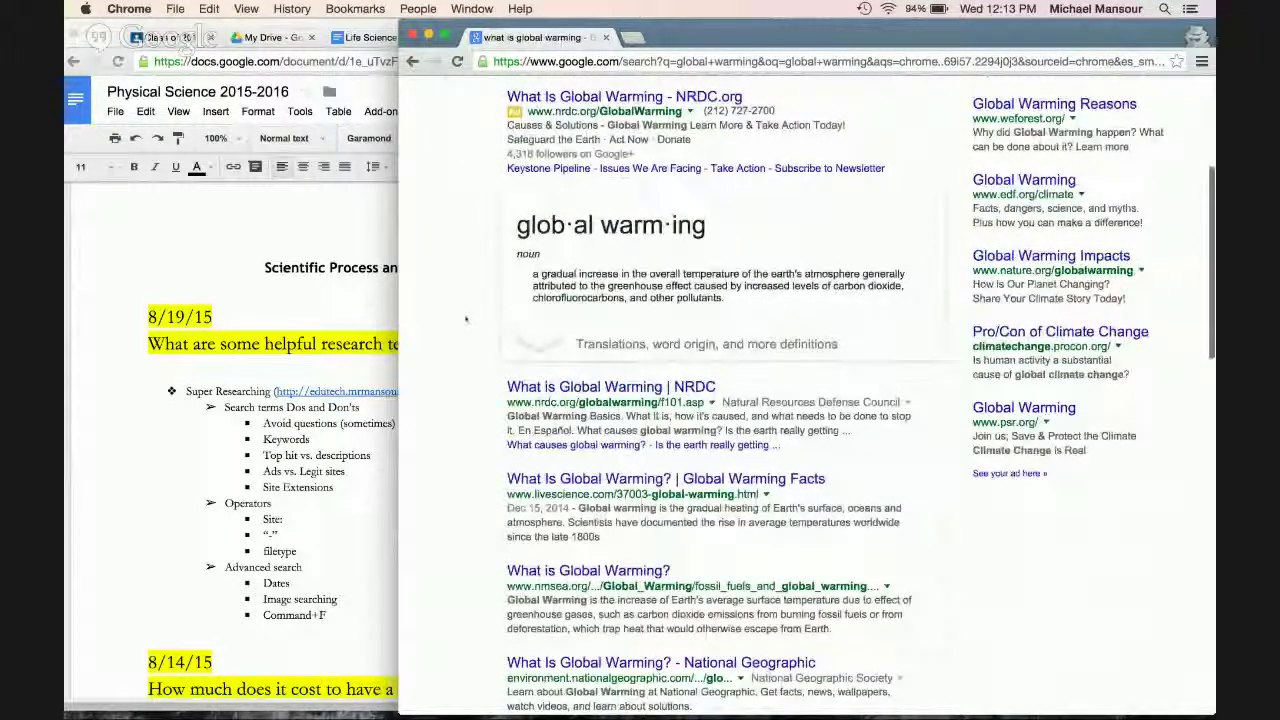
pyautogui.scroll(-1, 462, 330)
pyautogui.scroll(-1, 465, 319)
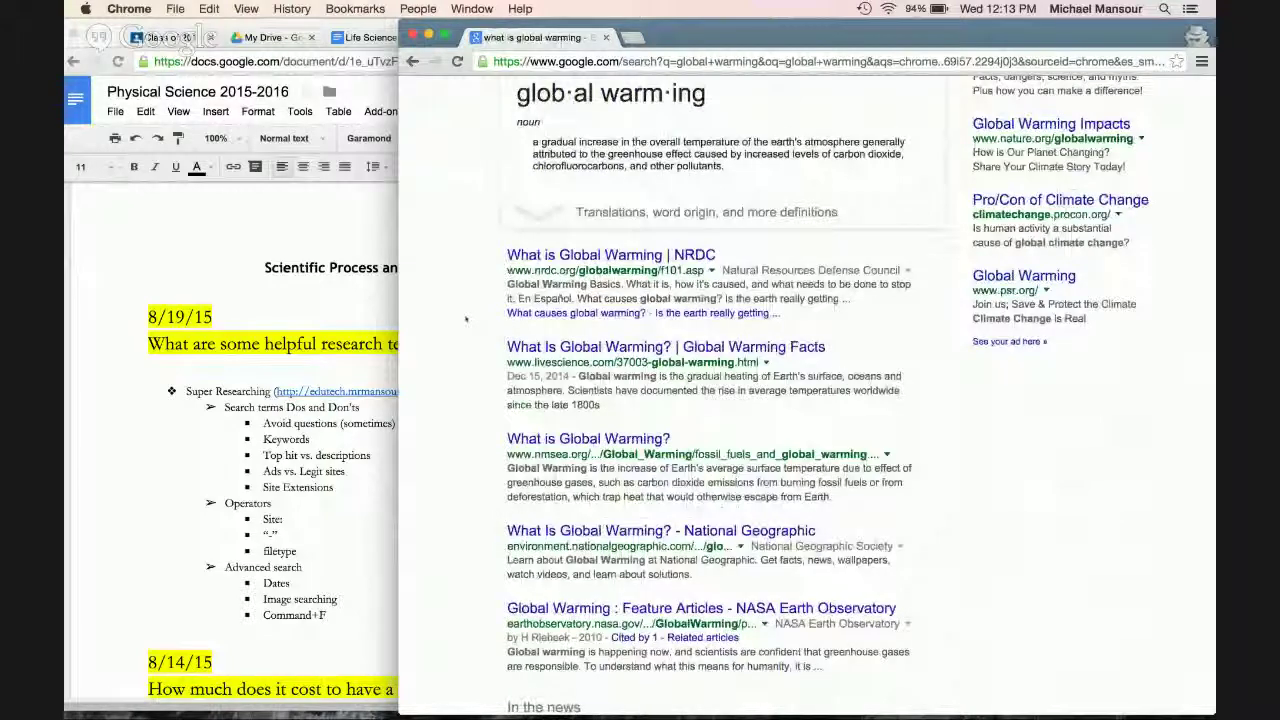
pyautogui.scroll(-3, 465, 319)
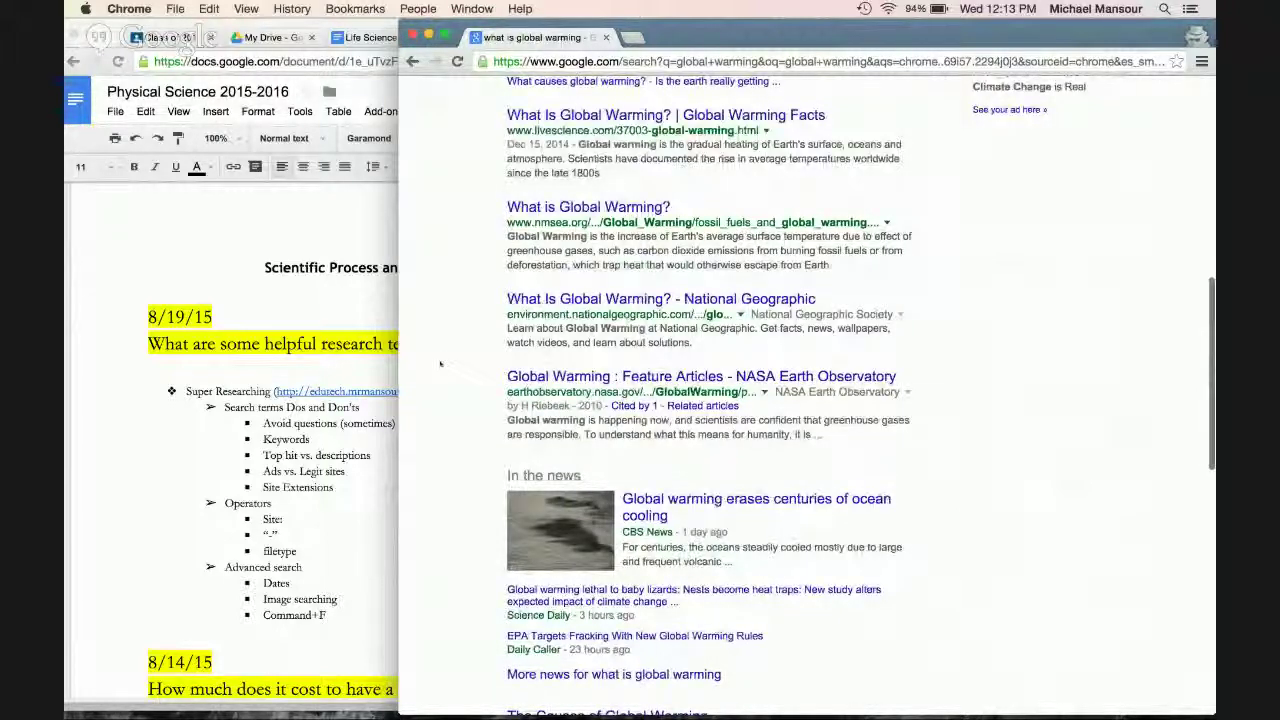
pyautogui.scroll(-4, 440, 399)
pyautogui.scroll(10, 440, 399)
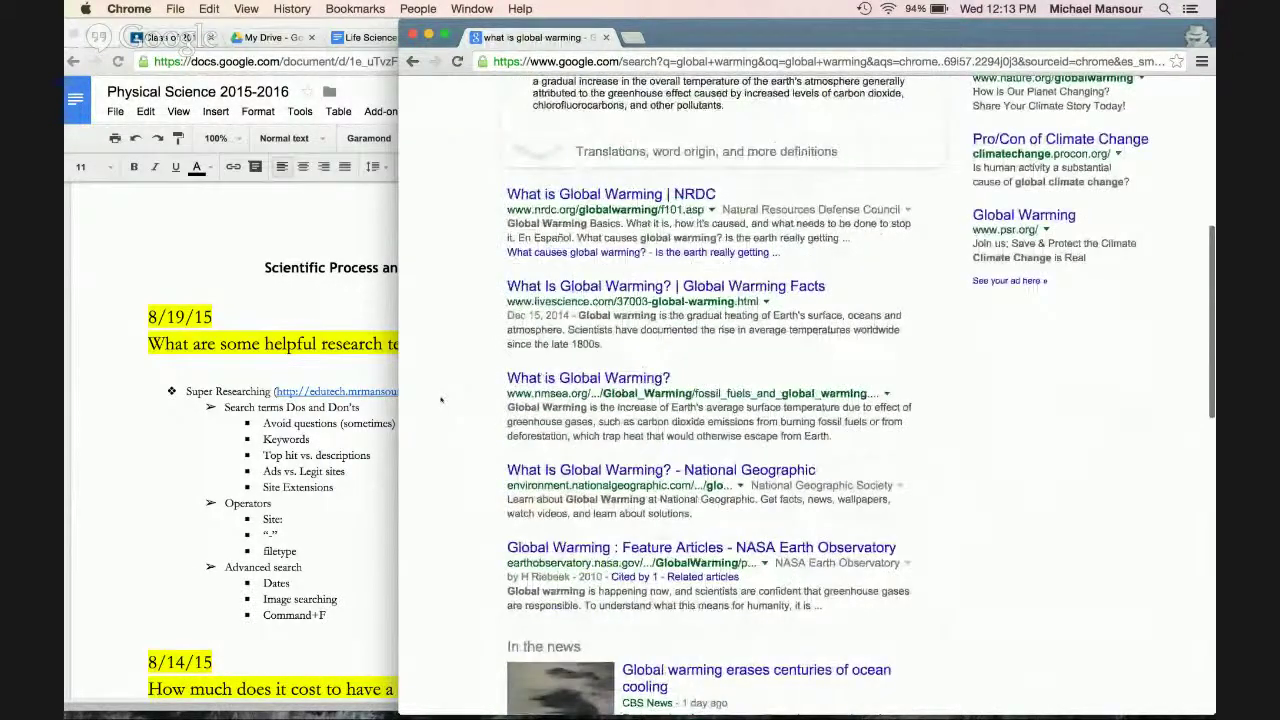
pyautogui.scroll(3, 440, 399)
pyautogui.scroll(-1, 440, 399)
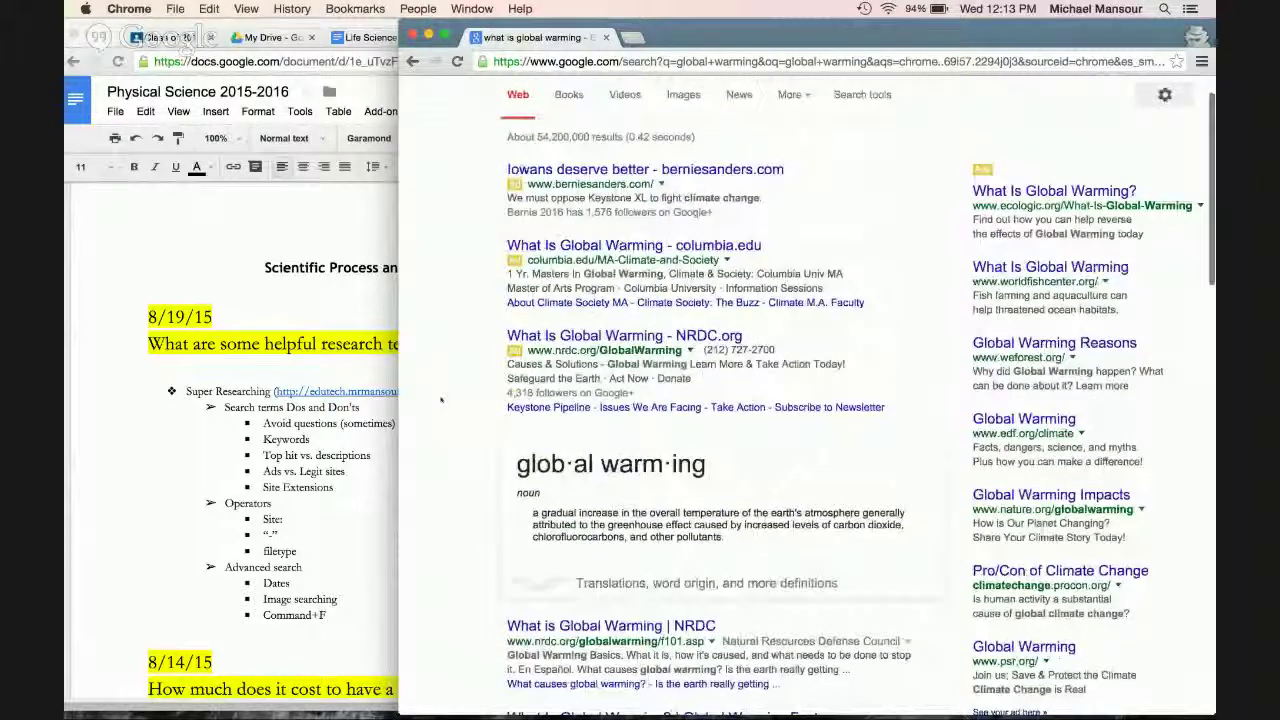
pyautogui.scroll(-10, 440, 399)
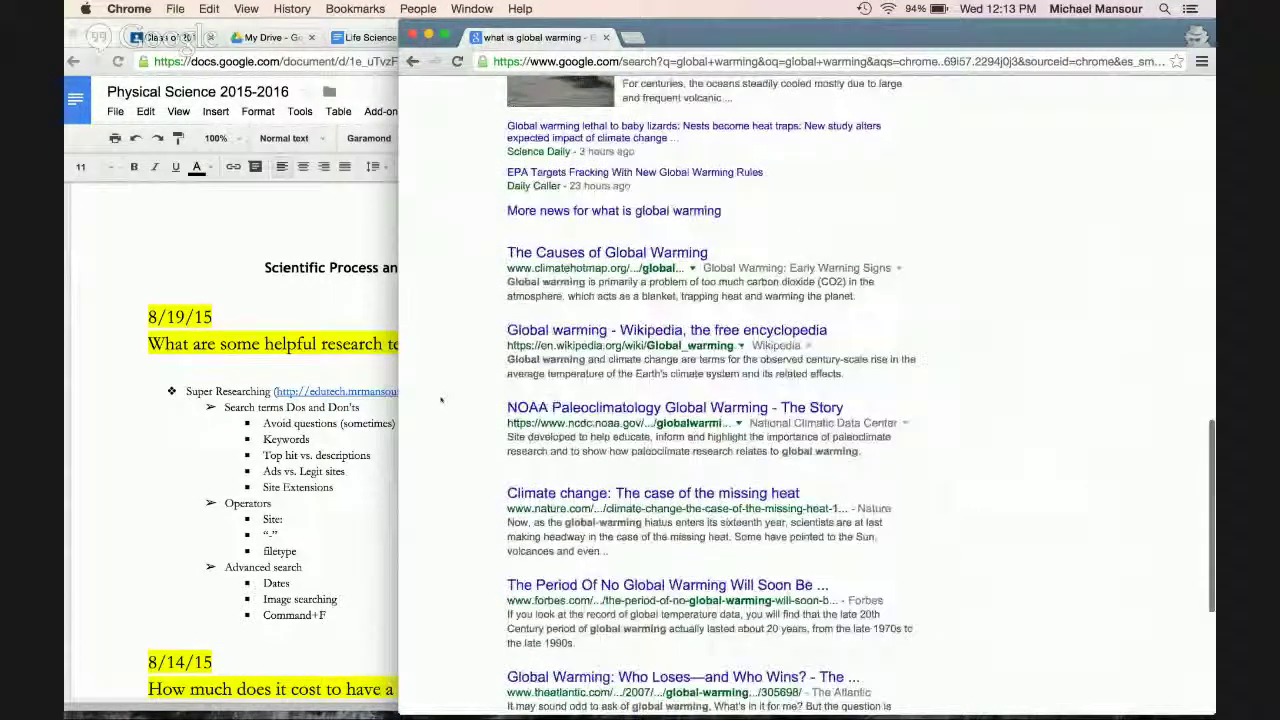
pyautogui.scroll(6, 440, 399)
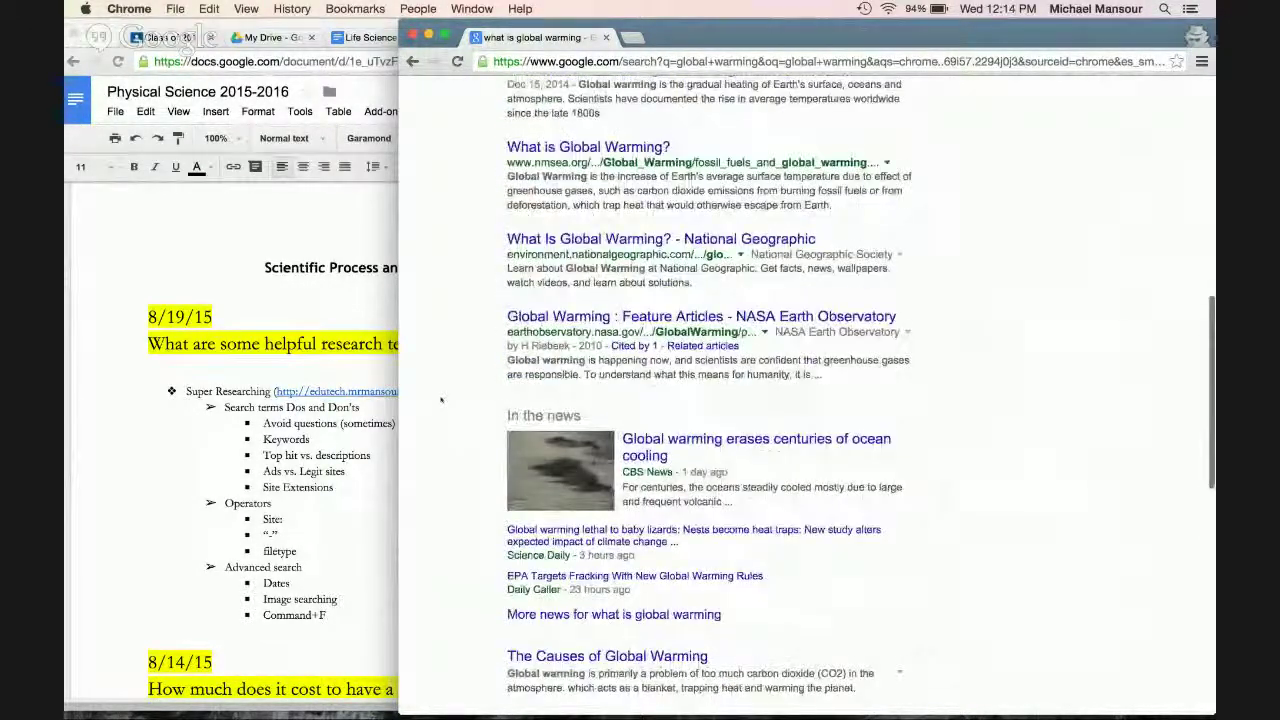
pyautogui.scroll(8, 440, 399)
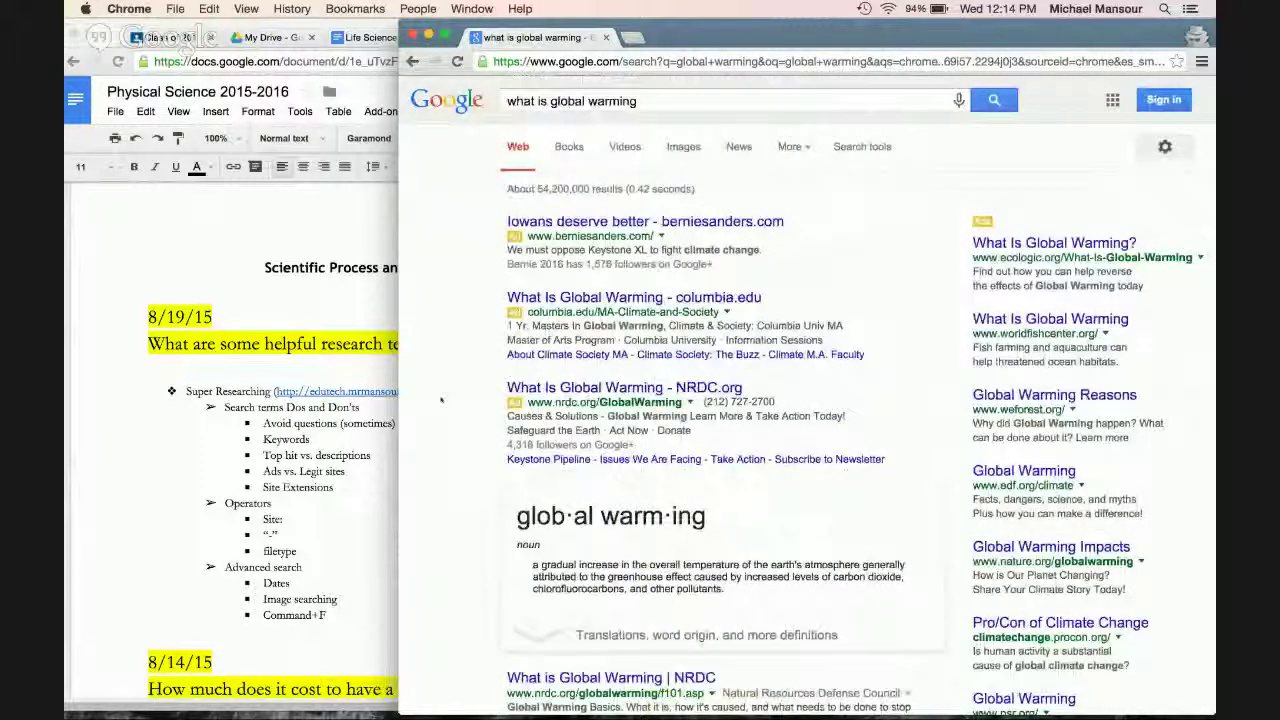
pyautogui.scroll(-4, 440, 399)
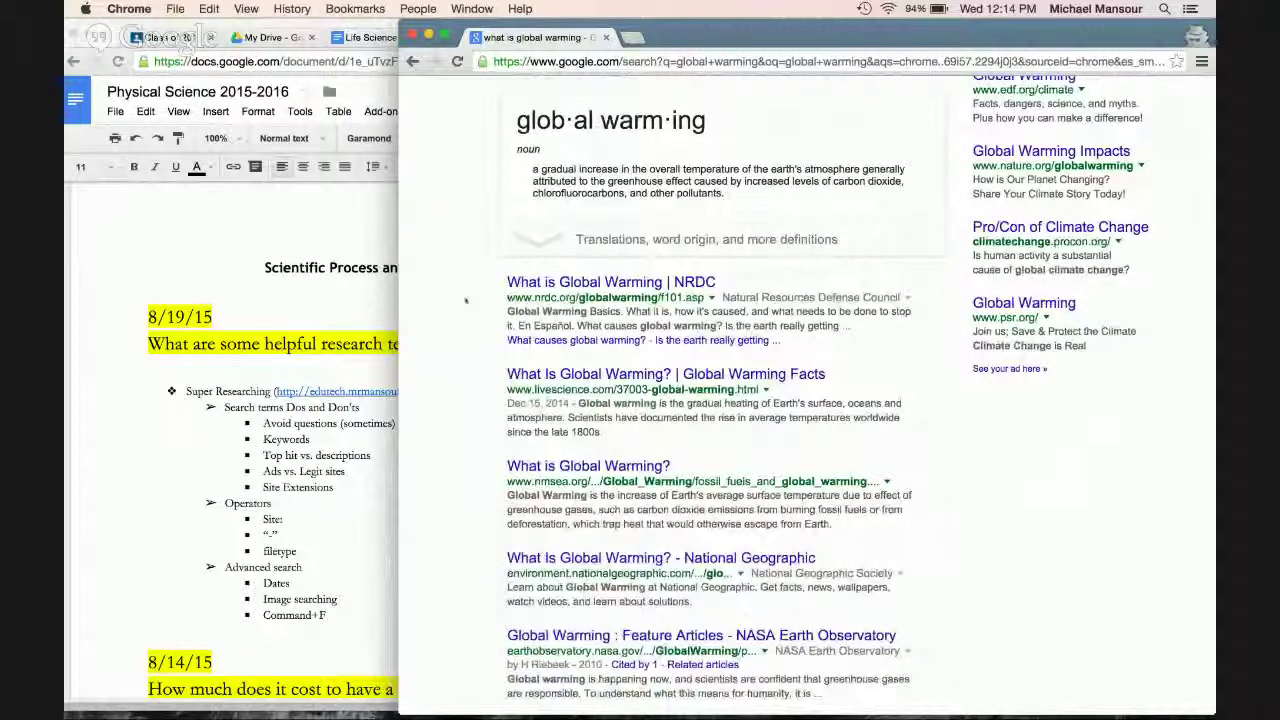
pyautogui.scroll(4, 466, 298)
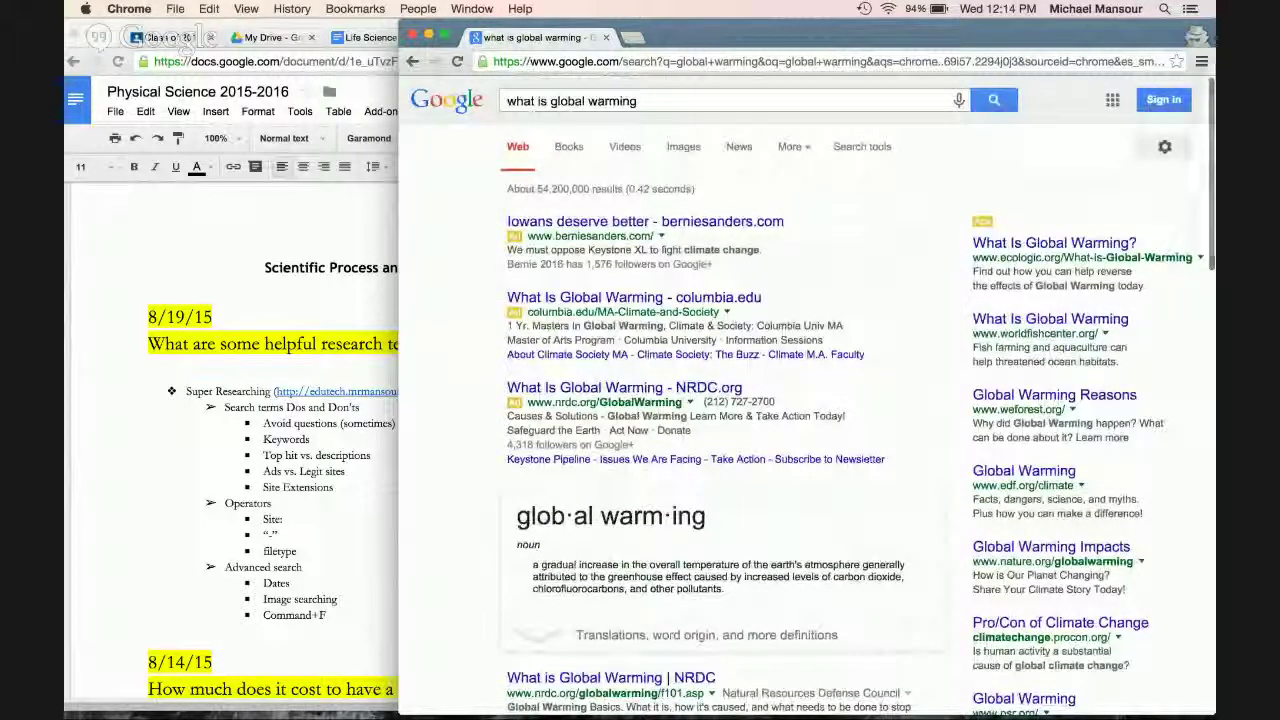
# Step: Search for "what is the range of human hearing" instead and look through the results and related searches
pyautogui.tripleClick(615, 101)
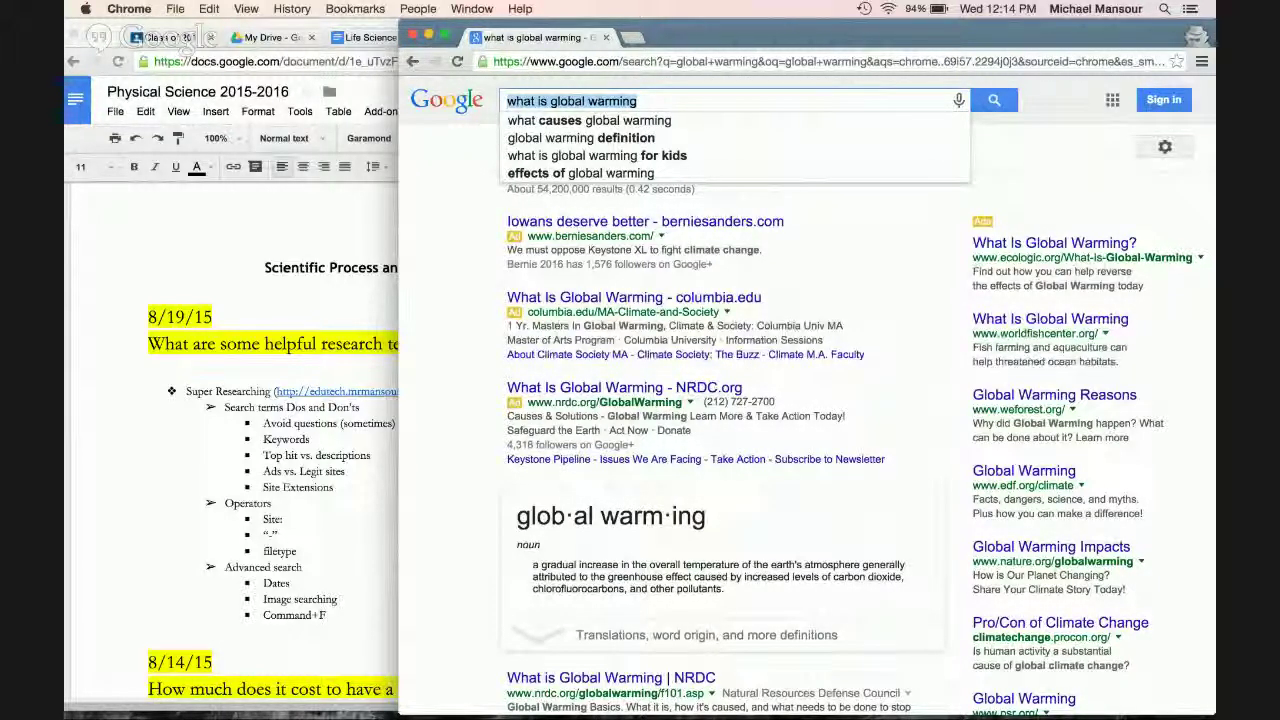
pyautogui.write('what is the ')
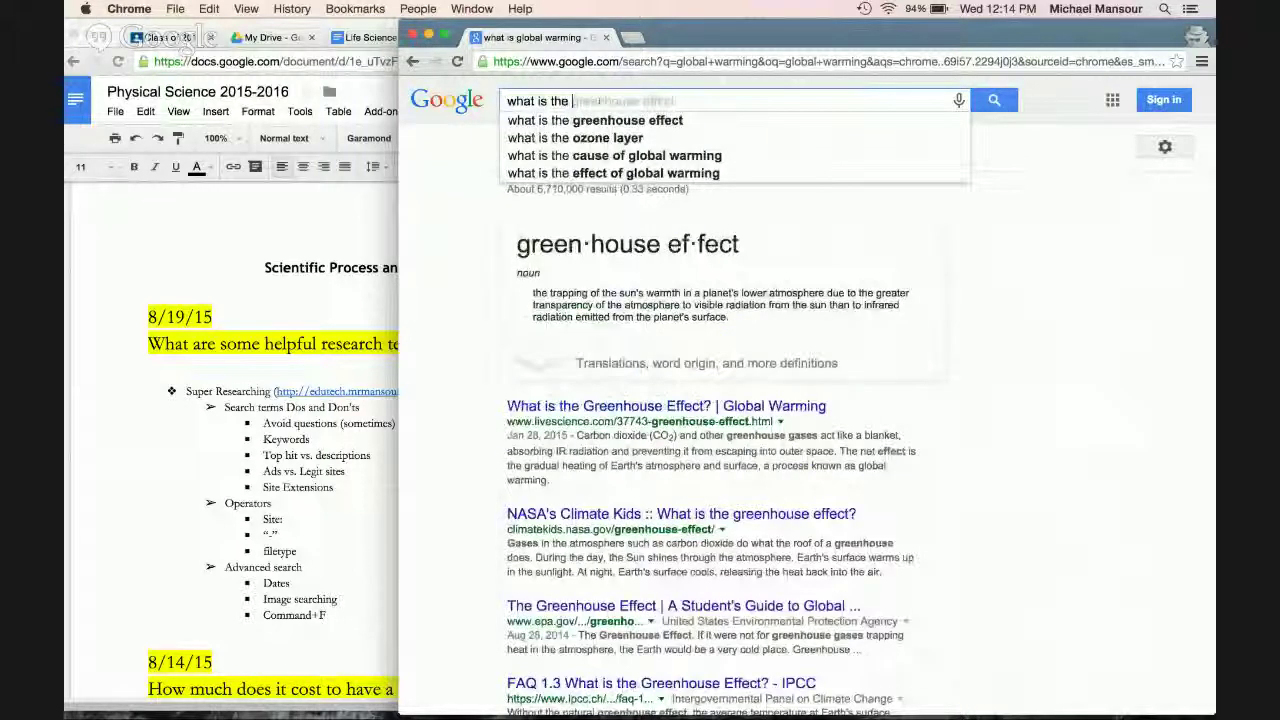
pyautogui.write('range of human')
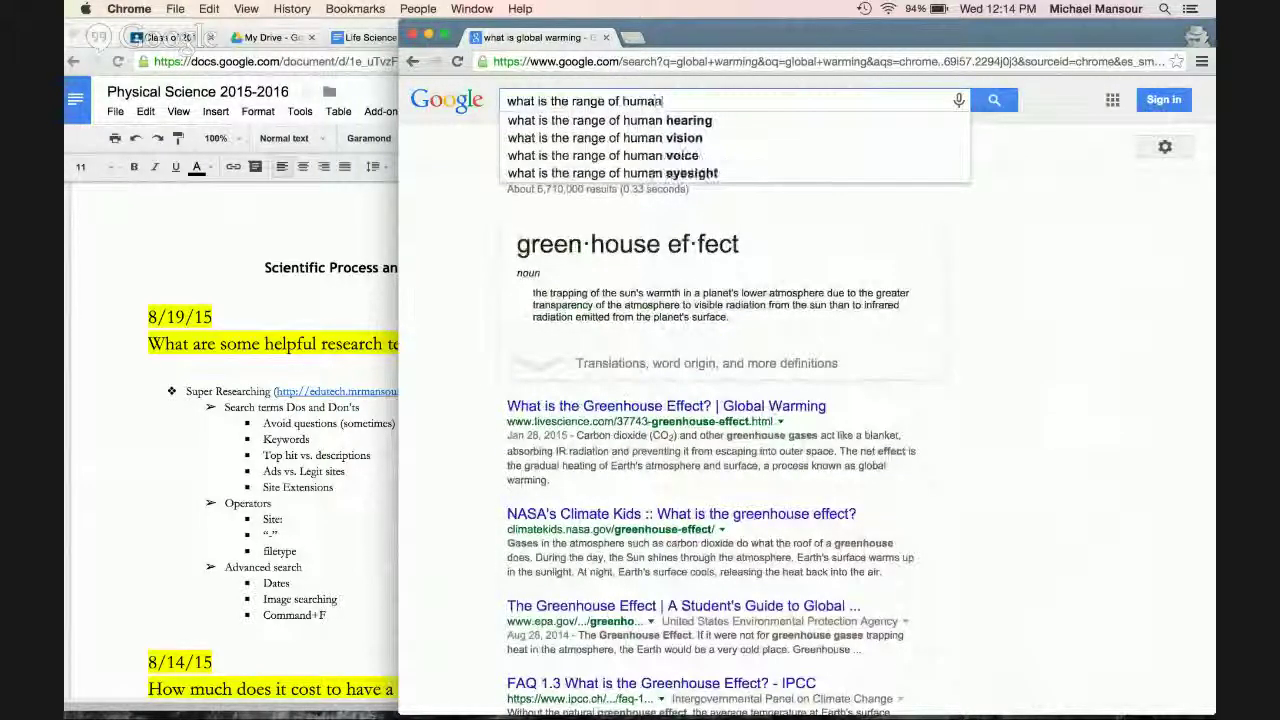
pyautogui.write(' hearing')
pyautogui.press('Return')
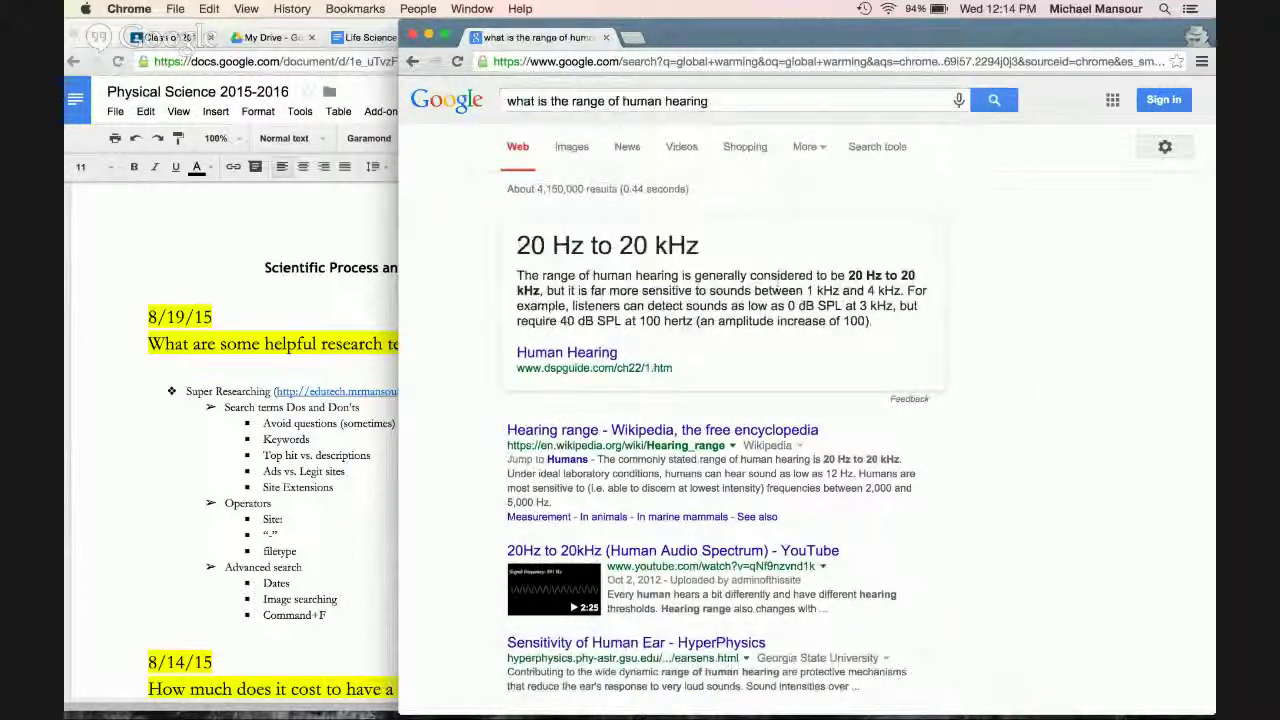
pyautogui.scroll(-5, 1025, 326)
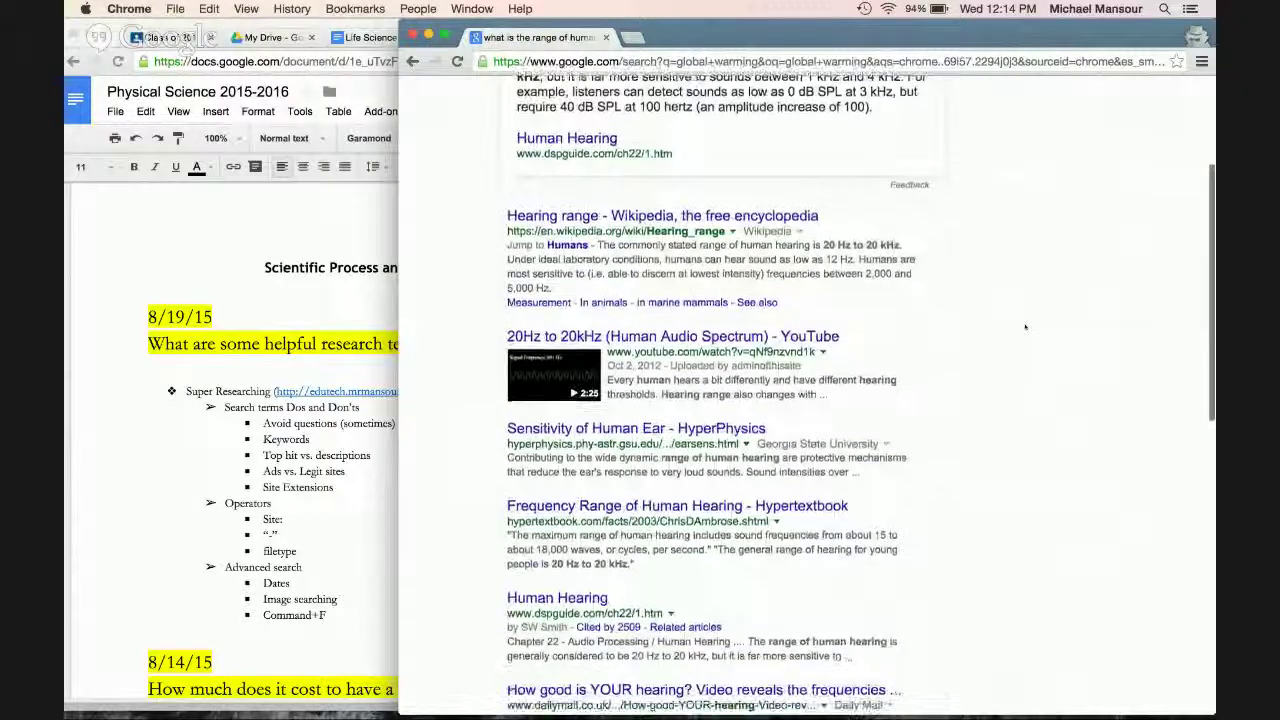
pyautogui.scroll(-5, 1025, 326)
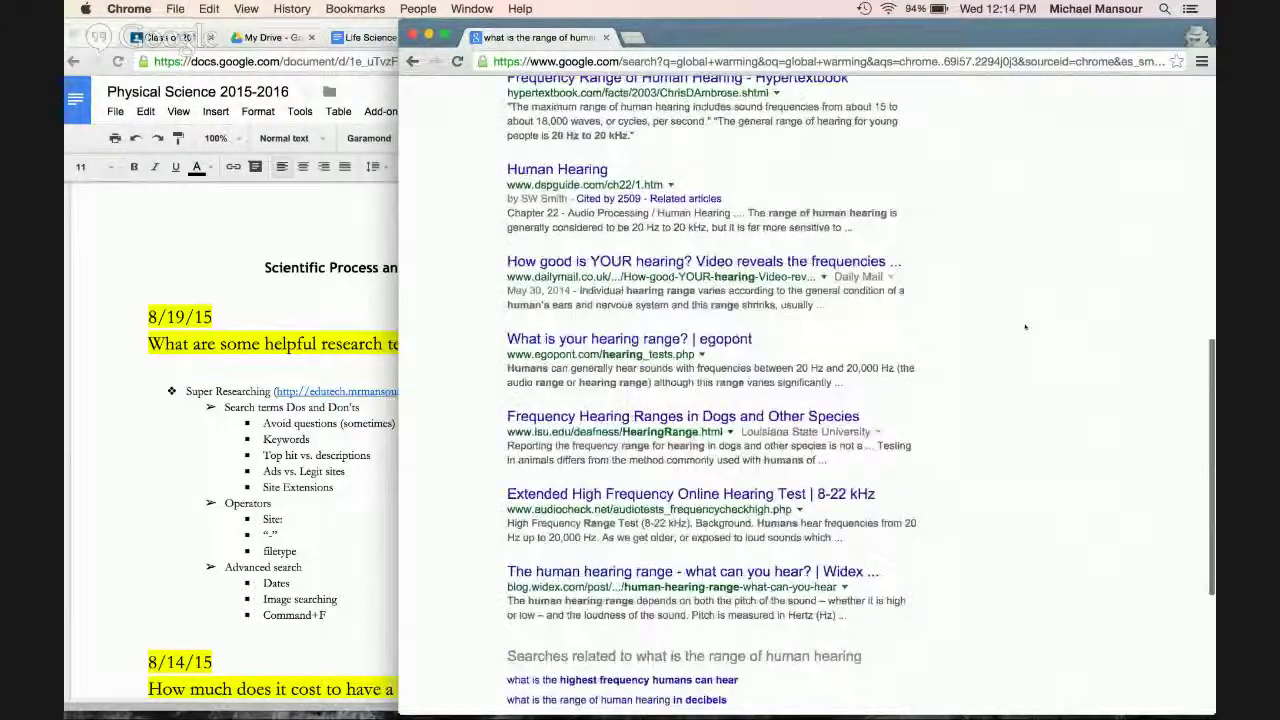
pyautogui.scroll(-1, 1025, 326)
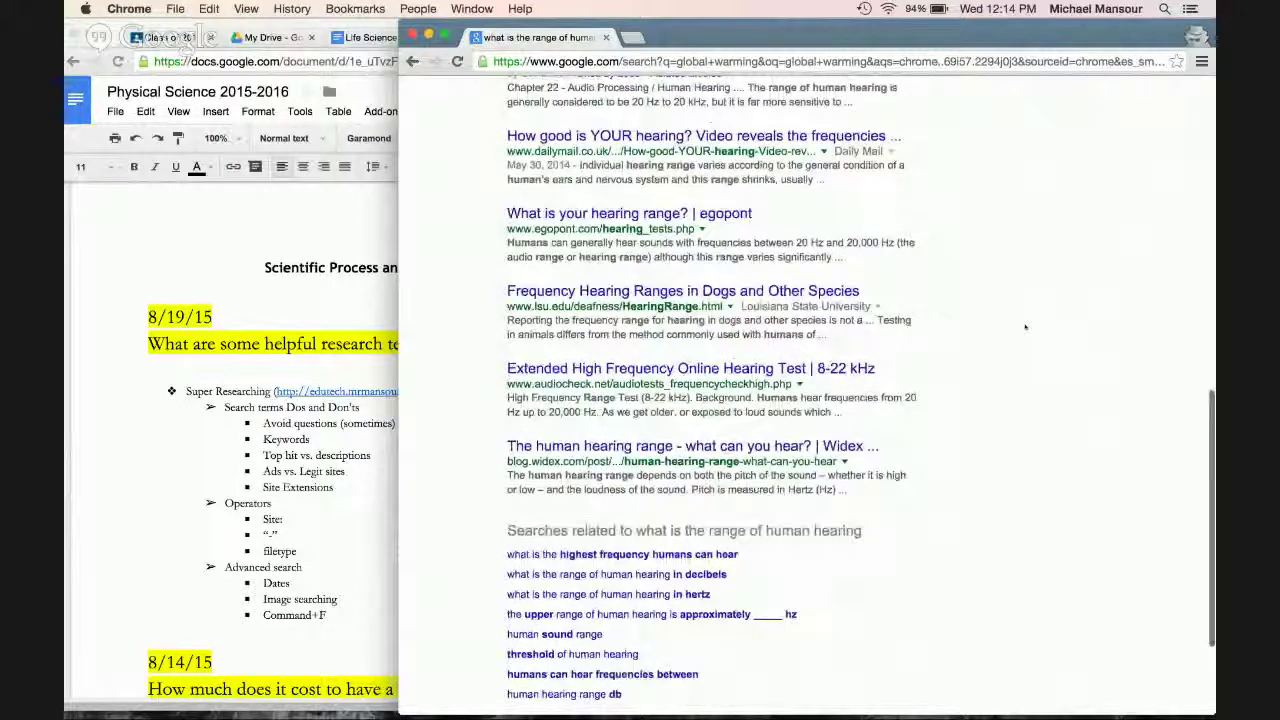
pyautogui.scroll(15, 1025, 326)
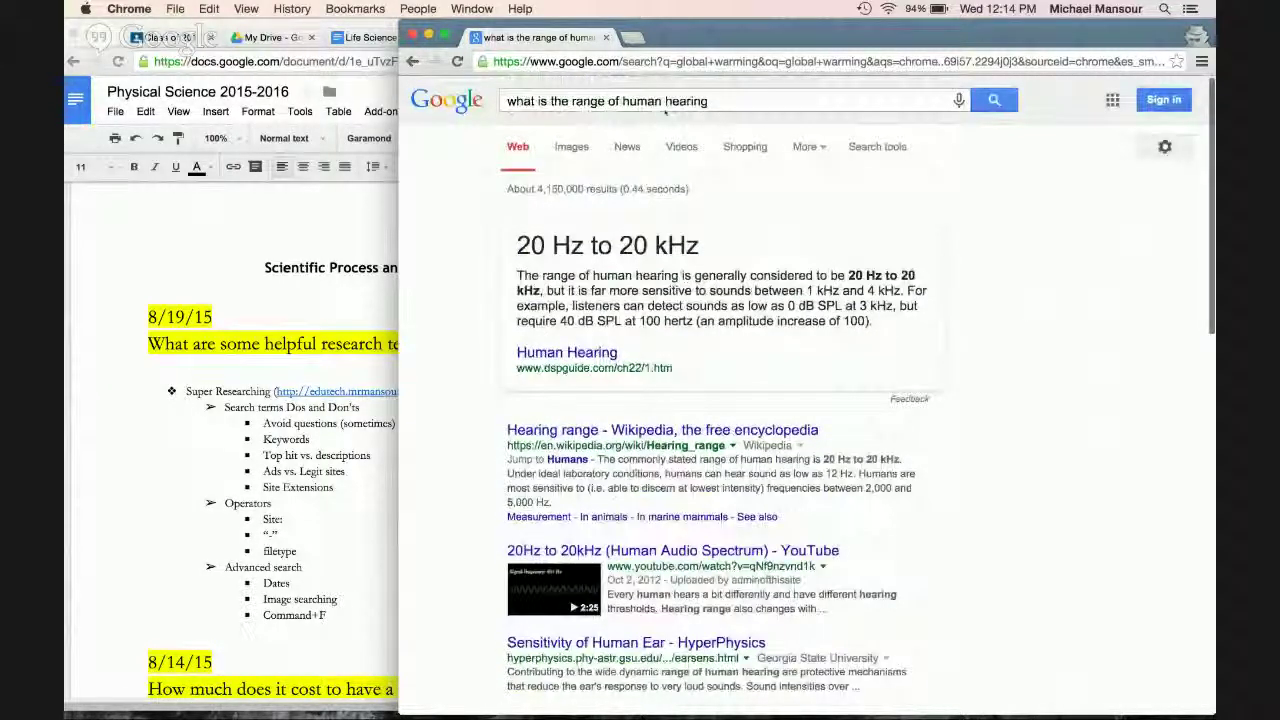
# Step: Search for the keywords "range of human hearing" instead of the full question and look over the results
pyautogui.click(616, 97)
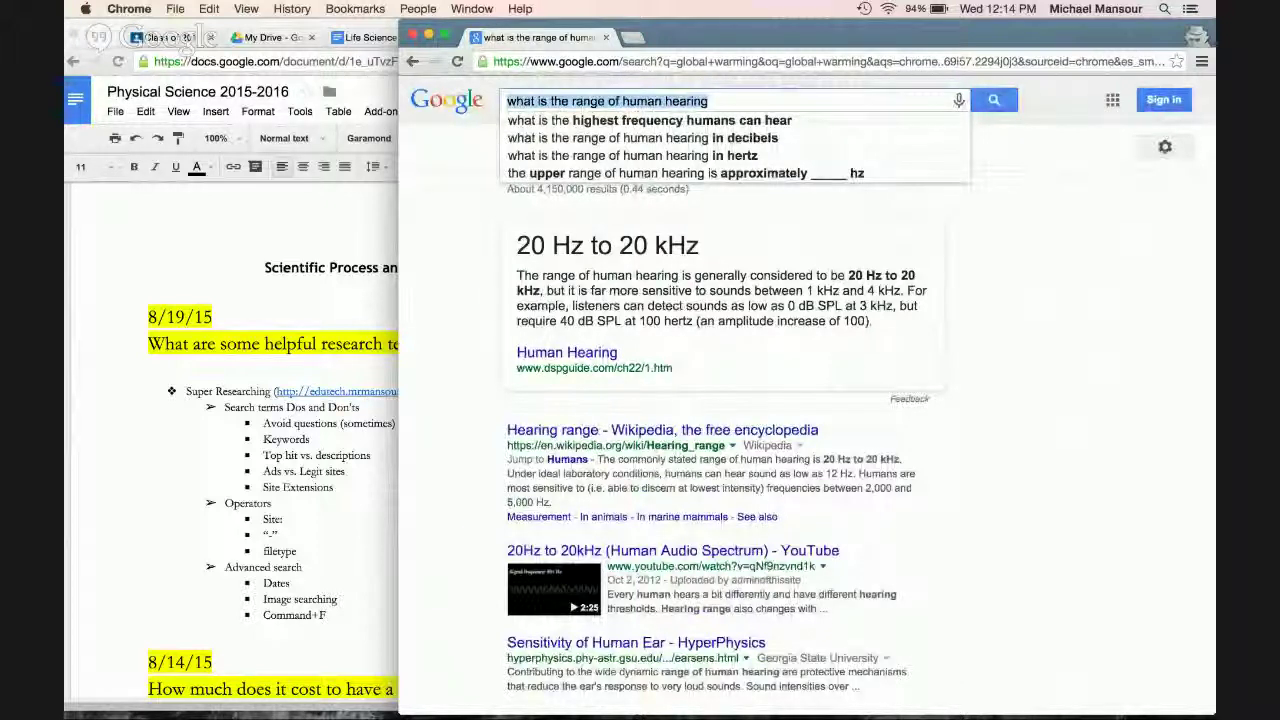
pyautogui.write('ra')
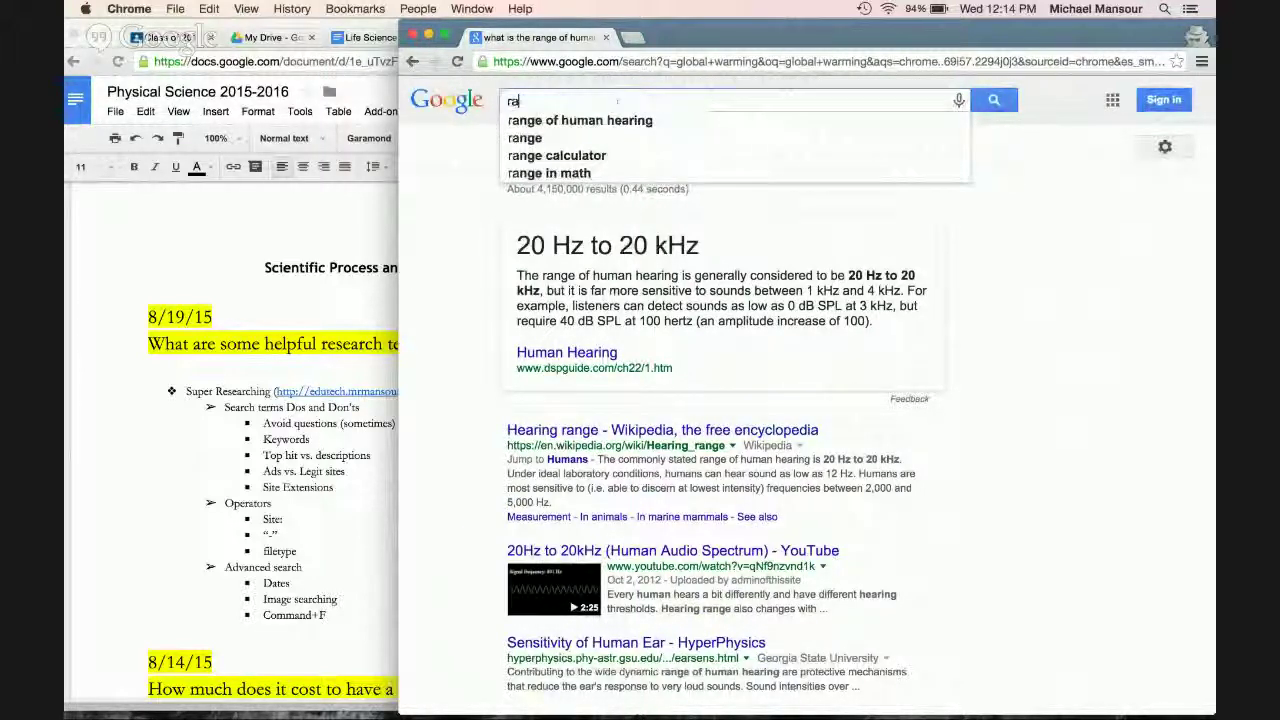
pyautogui.write('nge of human hearing')
pyautogui.press('Return')
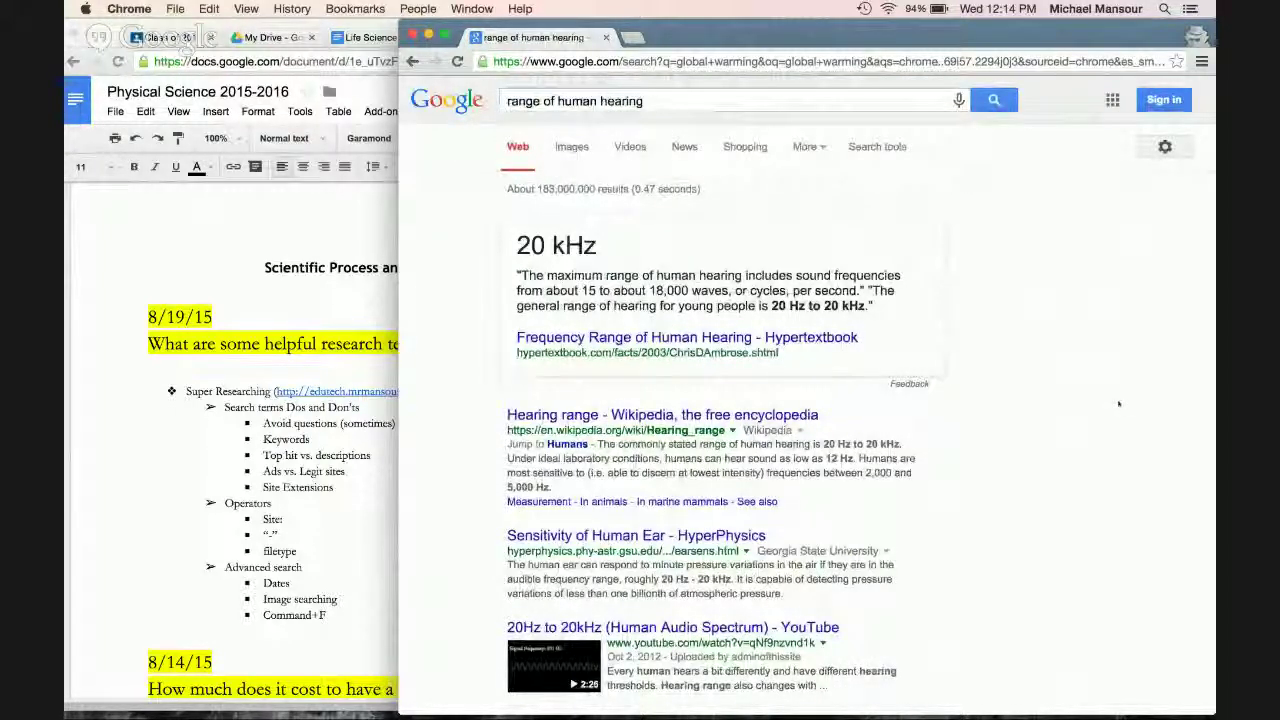
pyautogui.scroll(-5, 1118, 403)
pyautogui.scroll(5, 1118, 403)
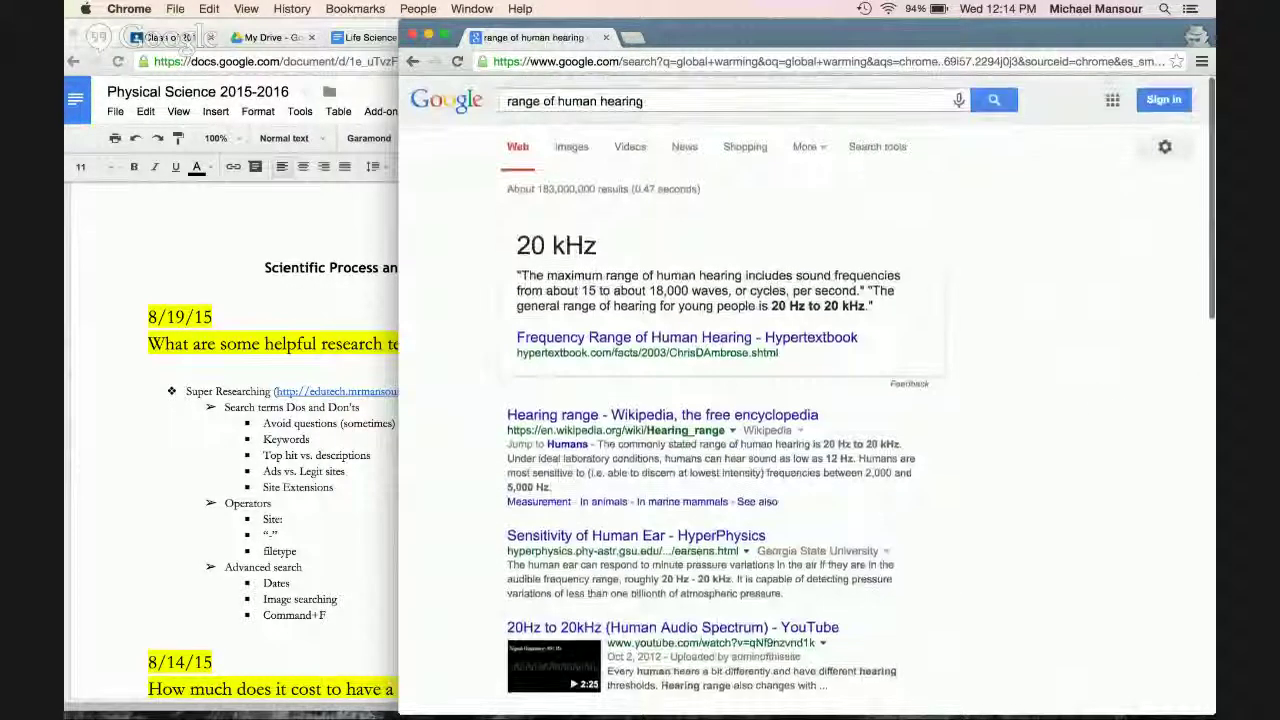
# Step: Replace the query with "global warming" and run the search
pyautogui.click(606, 100)
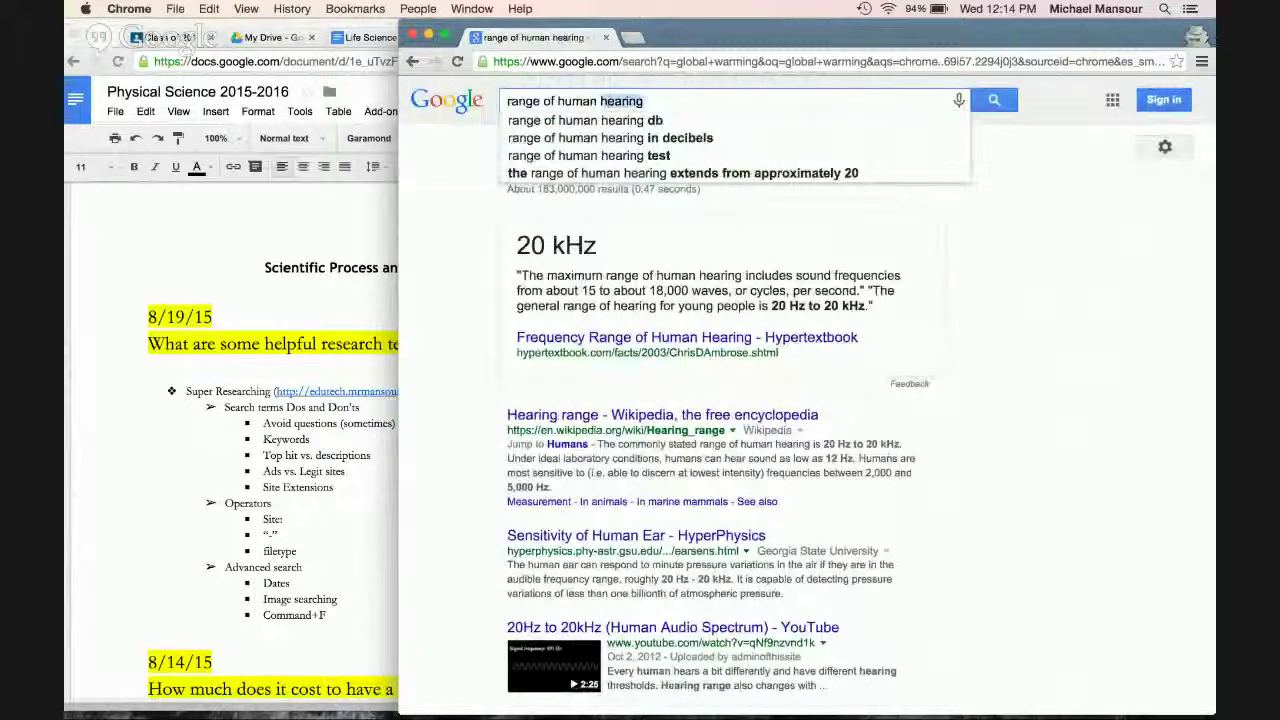
pyautogui.tripleClick(612, 101)
pyautogui.write('glo')
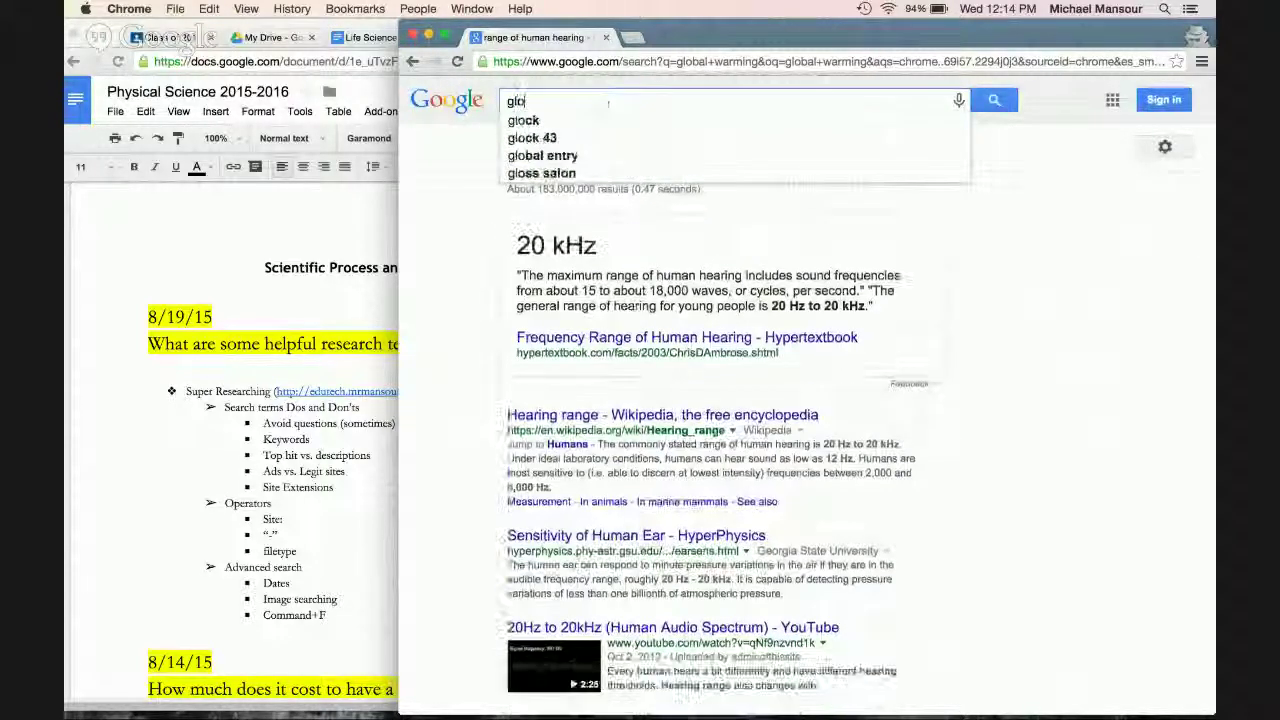
pyautogui.write('bal warming')
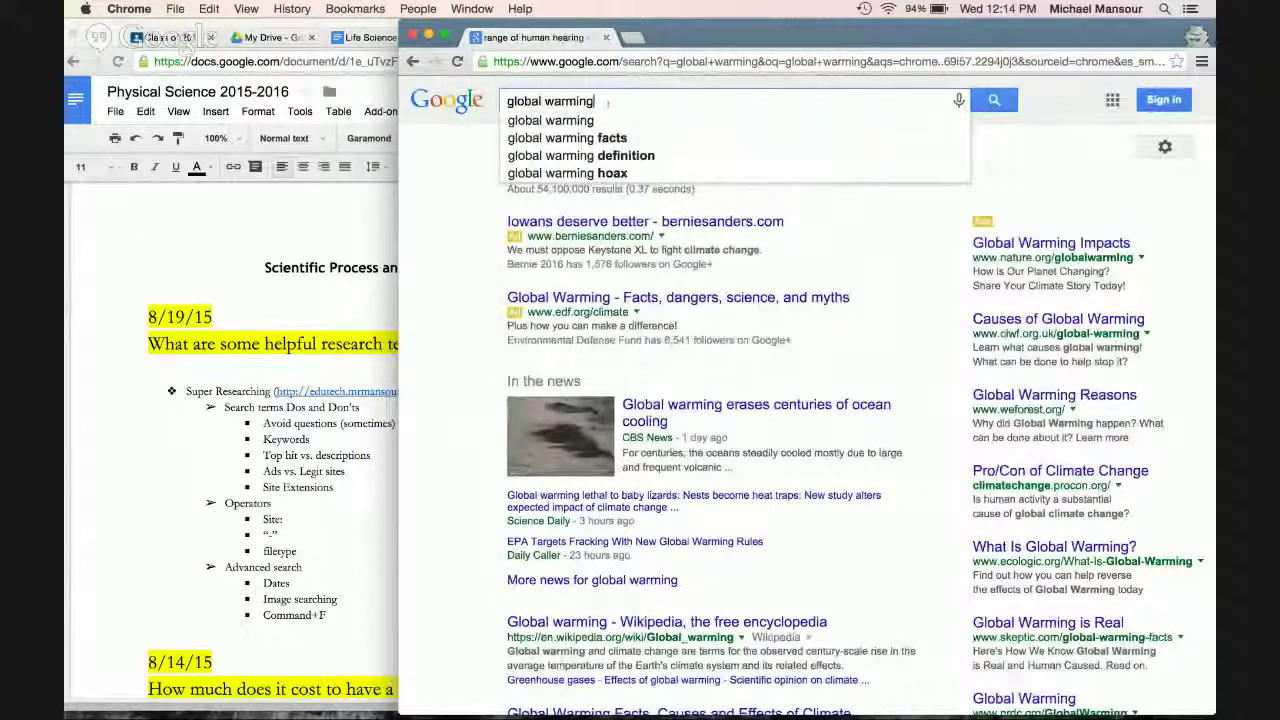
pyautogui.press('Return')
# Step: Look through the "global warming" results, examining the source and web address of each listed site, and return to the start of the page
pyautogui.scroll(-8, 459, 285)
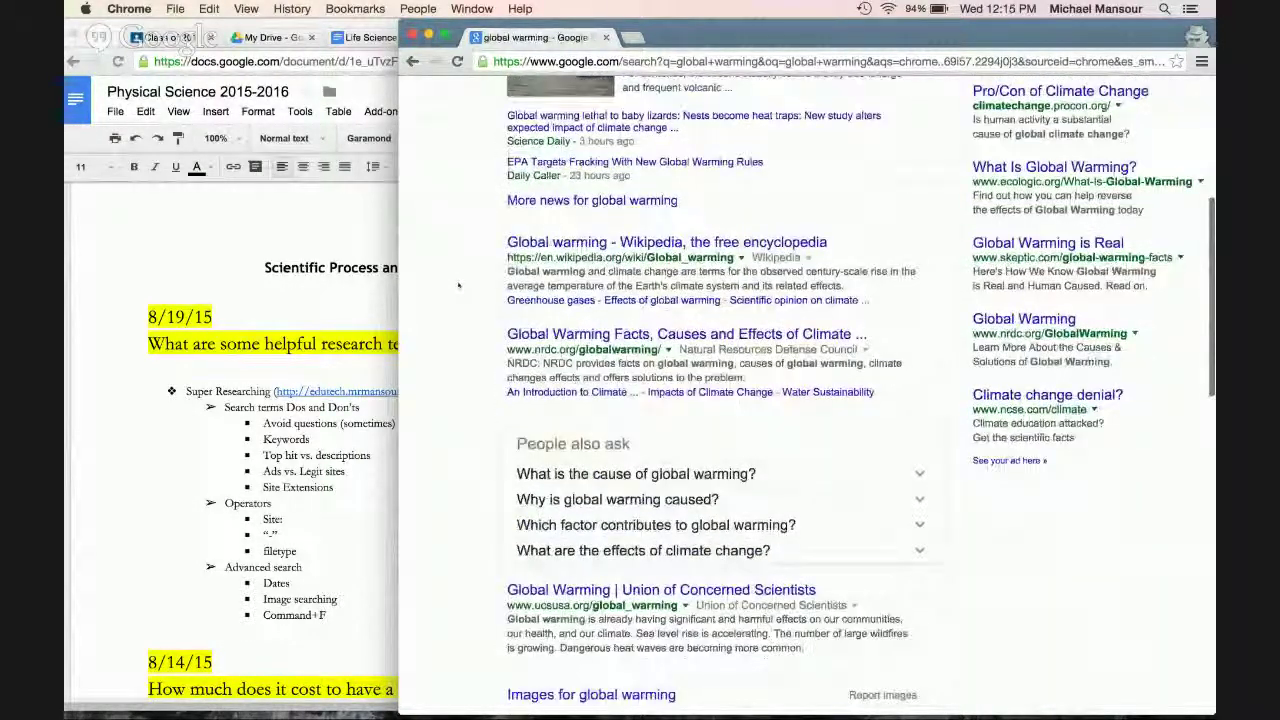
pyautogui.scroll(-1, 459, 285)
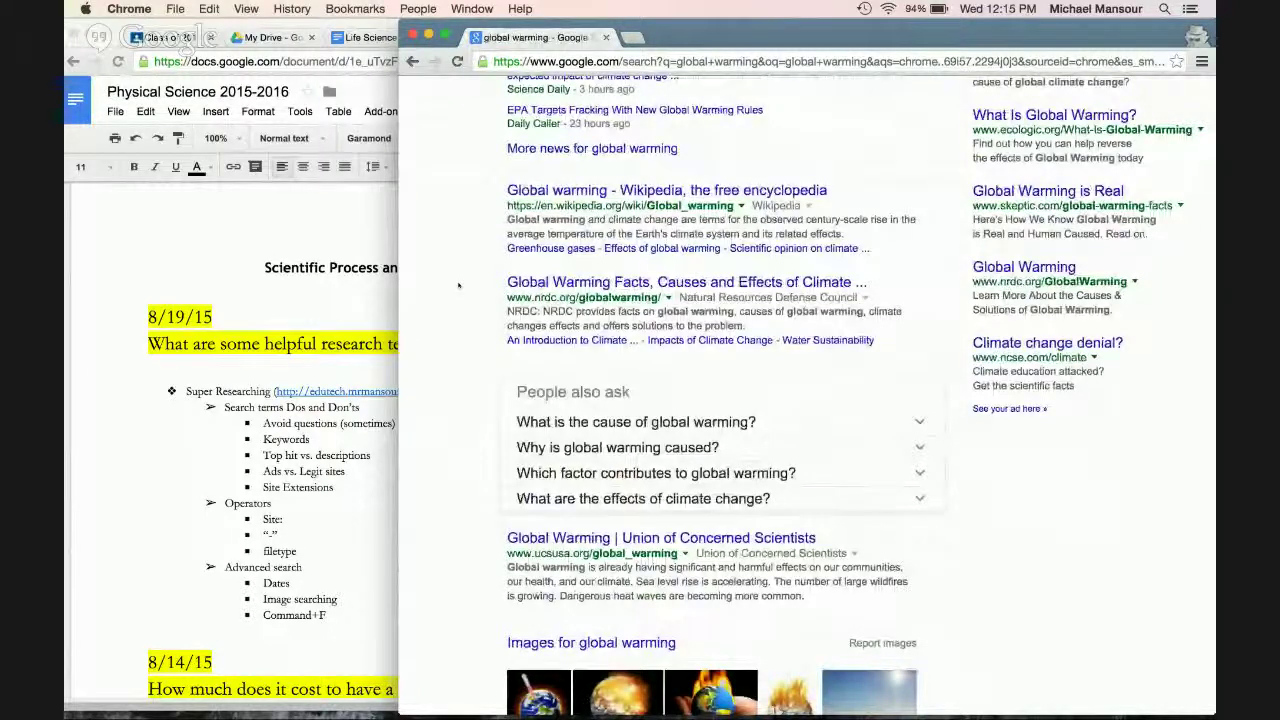
pyautogui.scroll(-4, 459, 285)
pyautogui.scroll(-9, 459, 285)
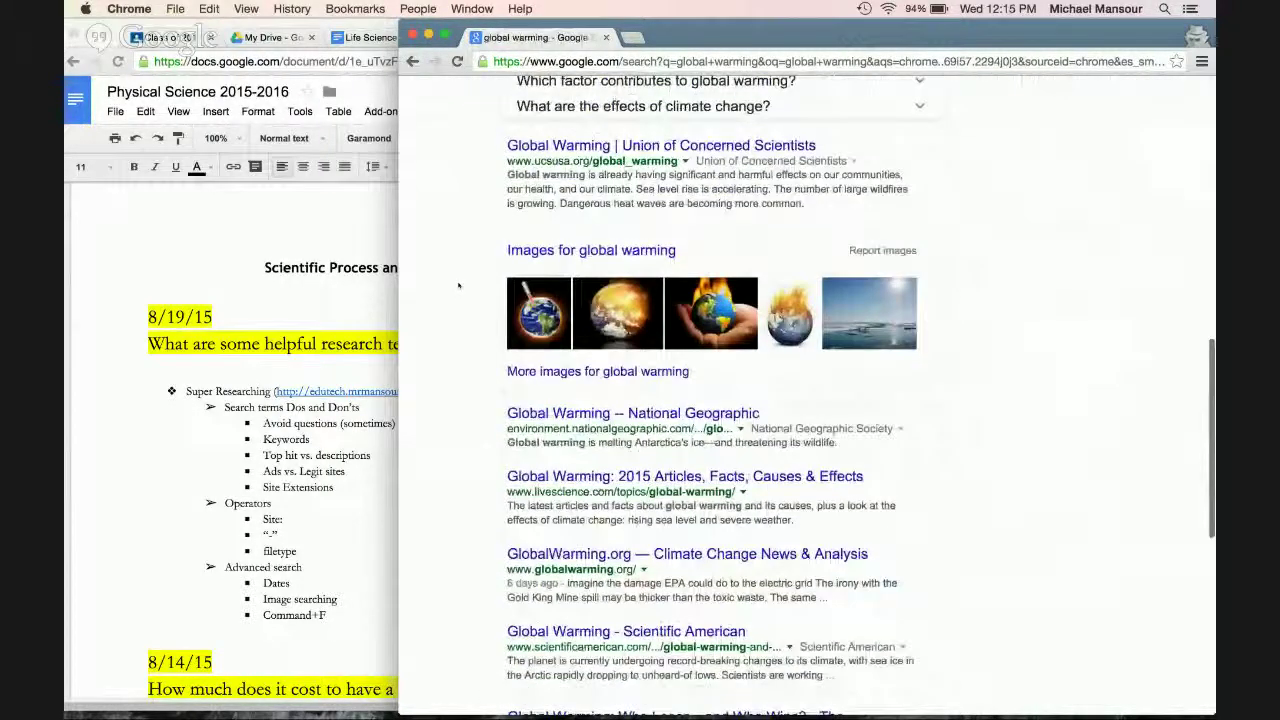
pyautogui.scroll(-2, 459, 285)
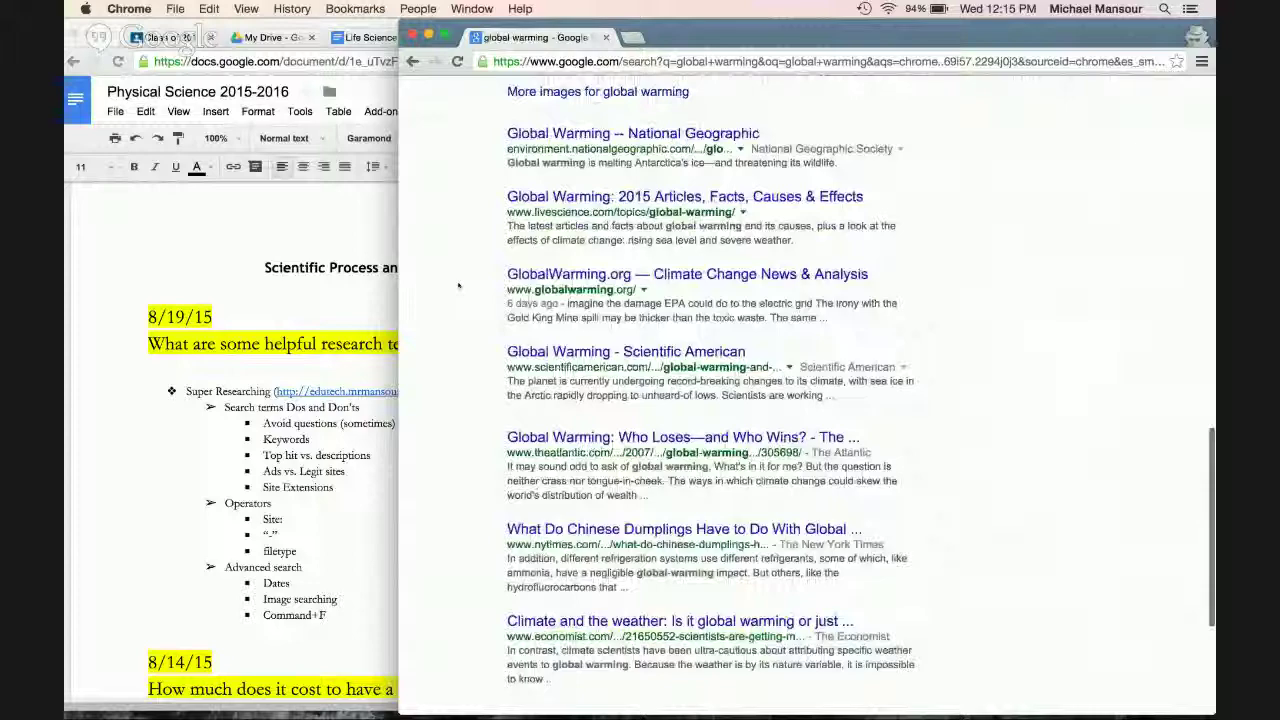
pyautogui.scroll(12, 459, 285)
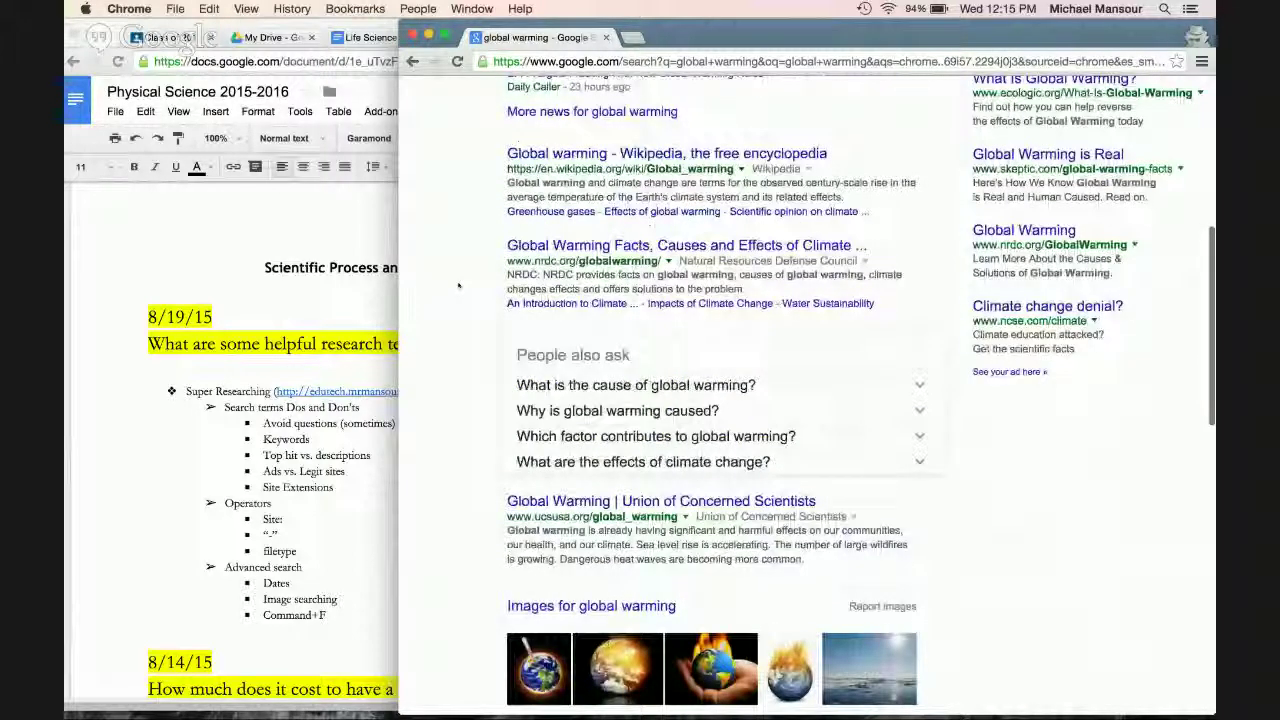
pyautogui.scroll(5, 459, 285)
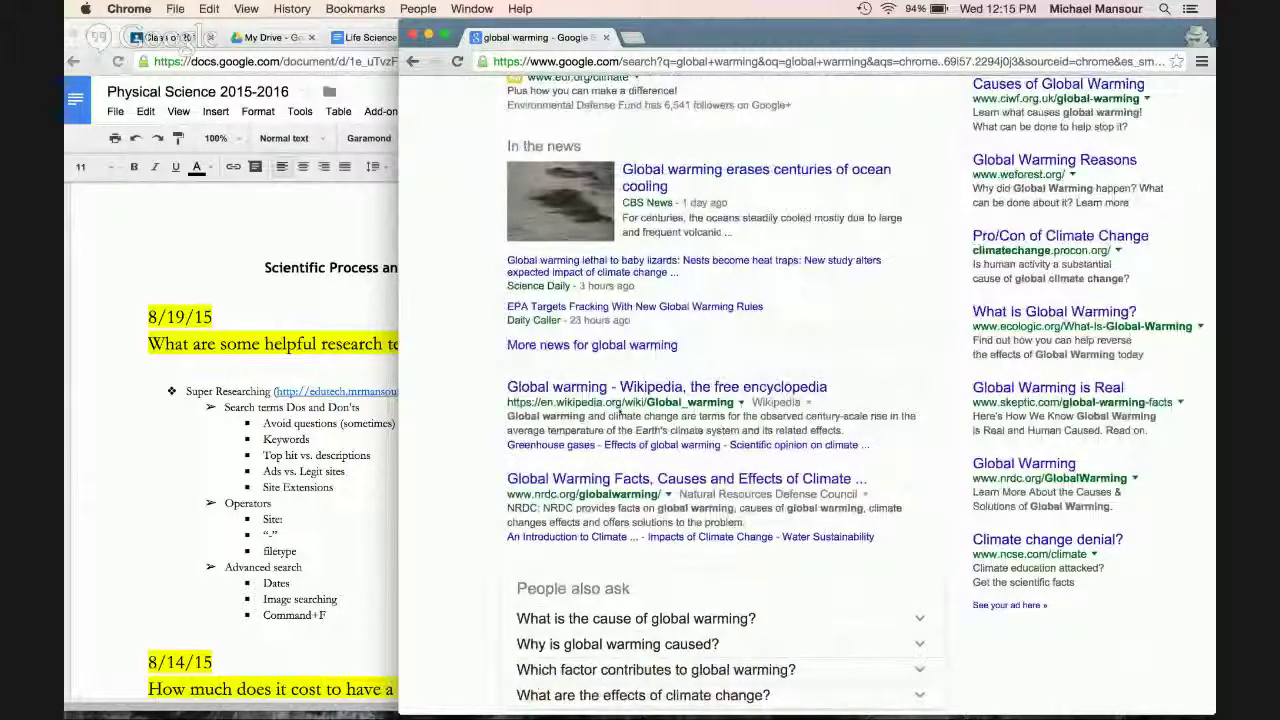
pyautogui.scroll(5, 447, 227)
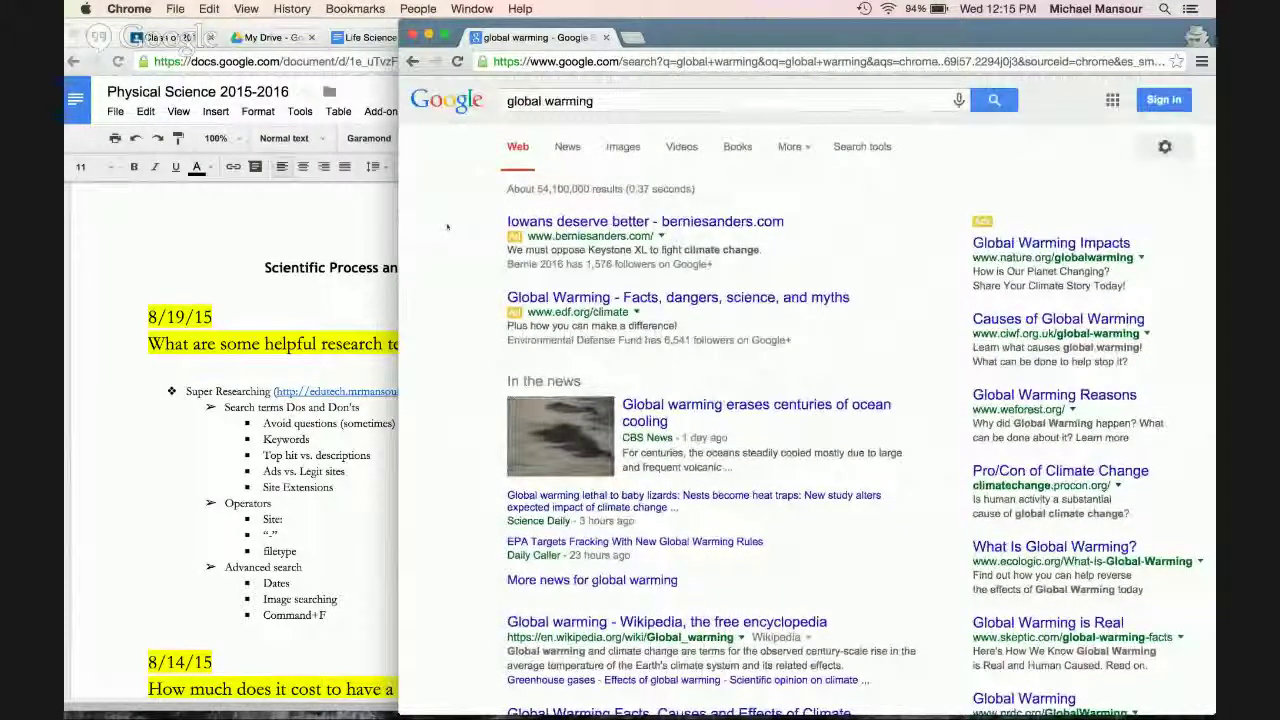
# Step: Restrict the "global warming" search to government sites with site:gov and look through the results
pyautogui.click(617, 103)
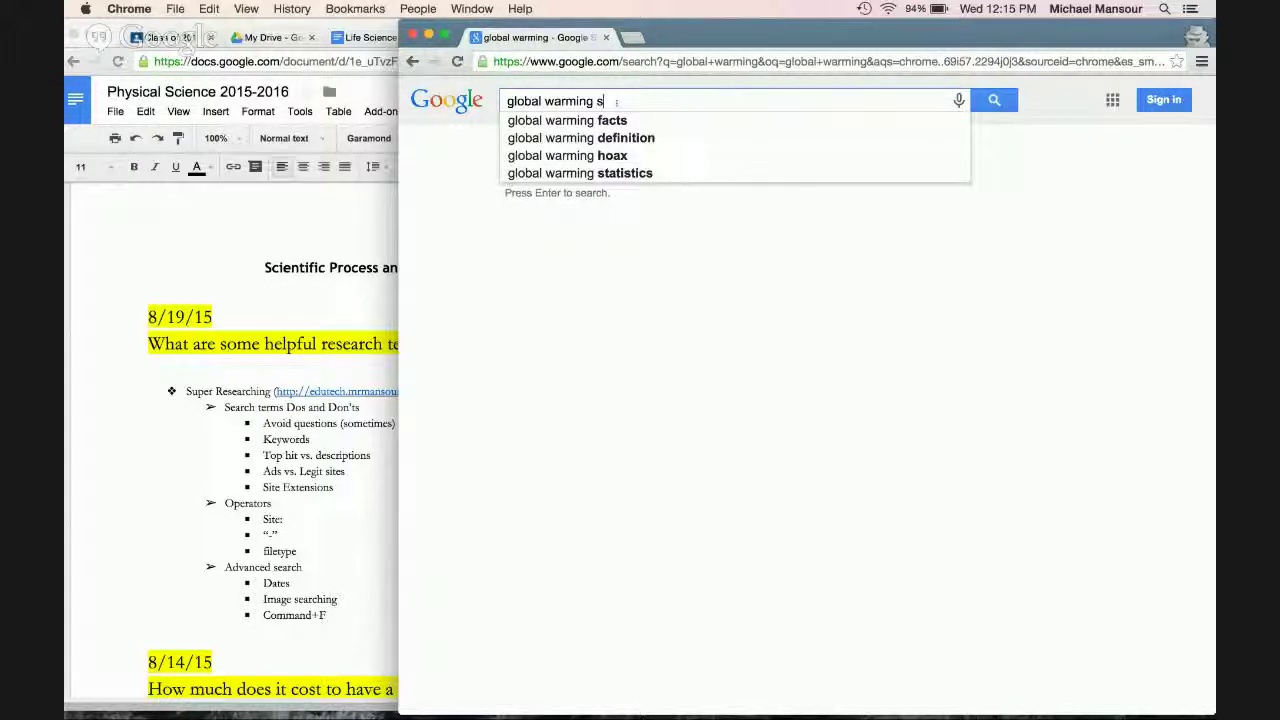
pyautogui.write('site:')
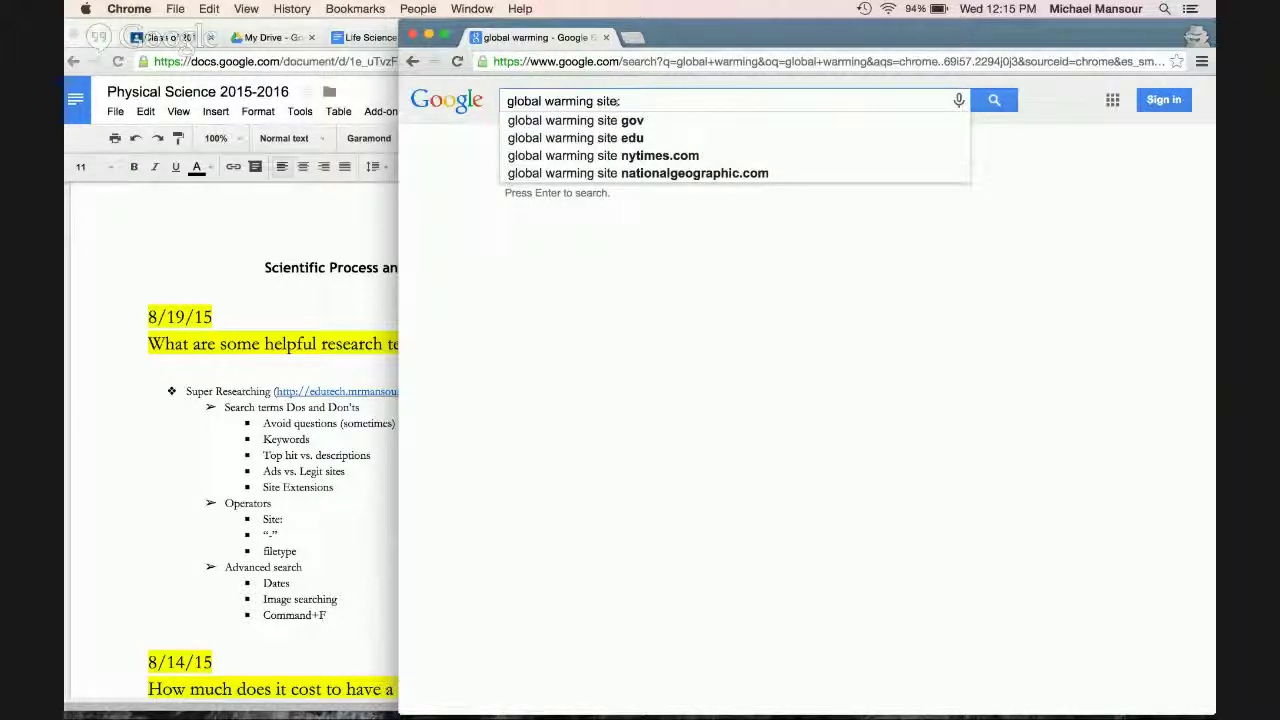
pyautogui.write('gov')
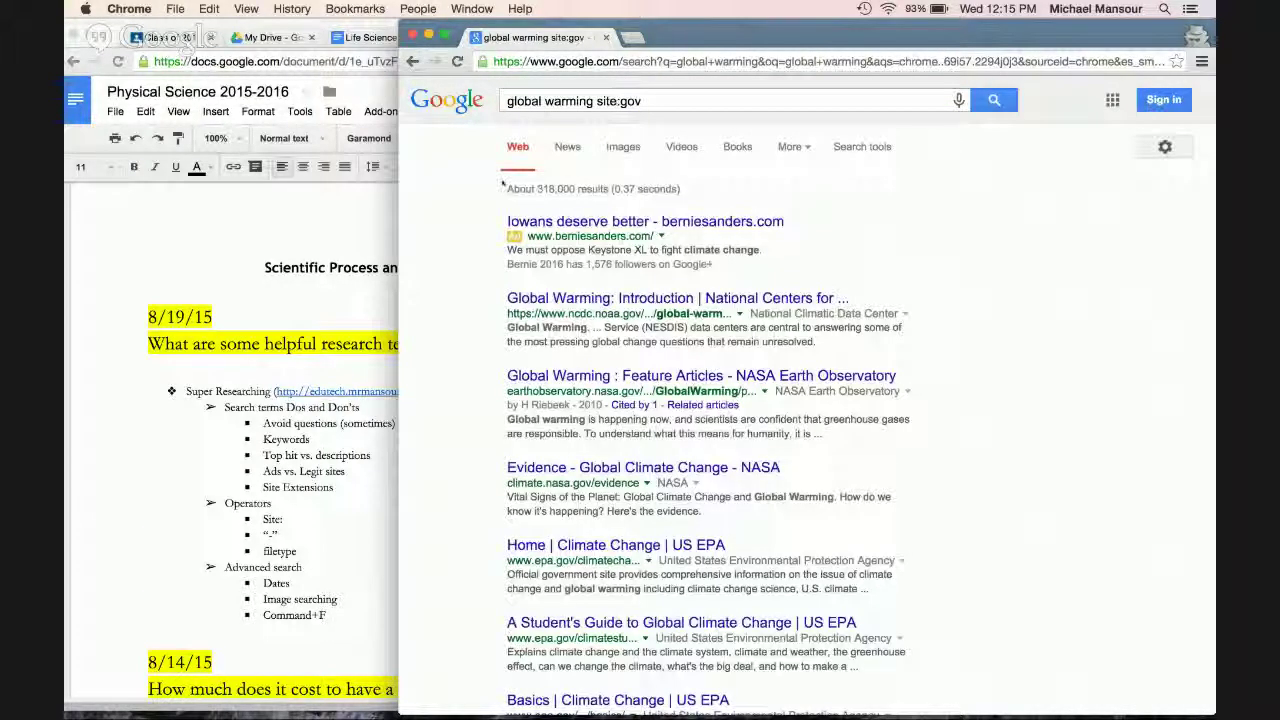
pyautogui.scroll(-1, 442, 260)
pyautogui.scroll(-4, 442, 260)
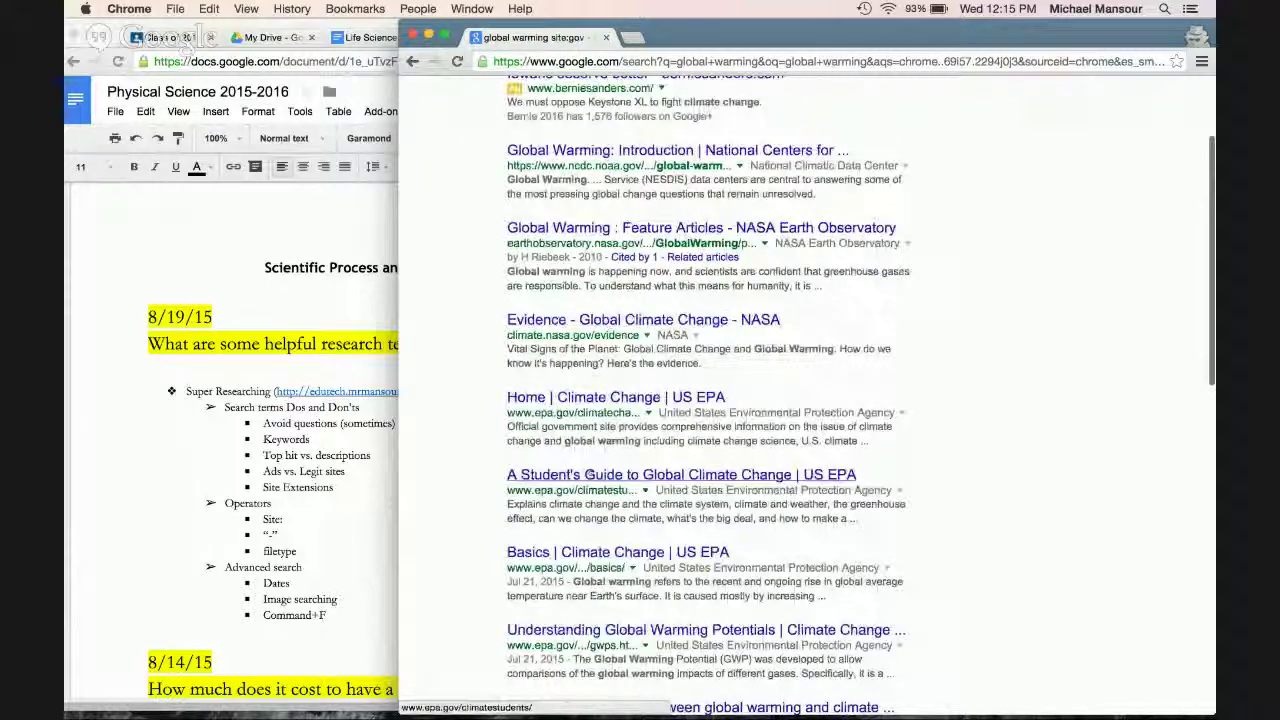
pyautogui.scroll(-6, 590, 472)
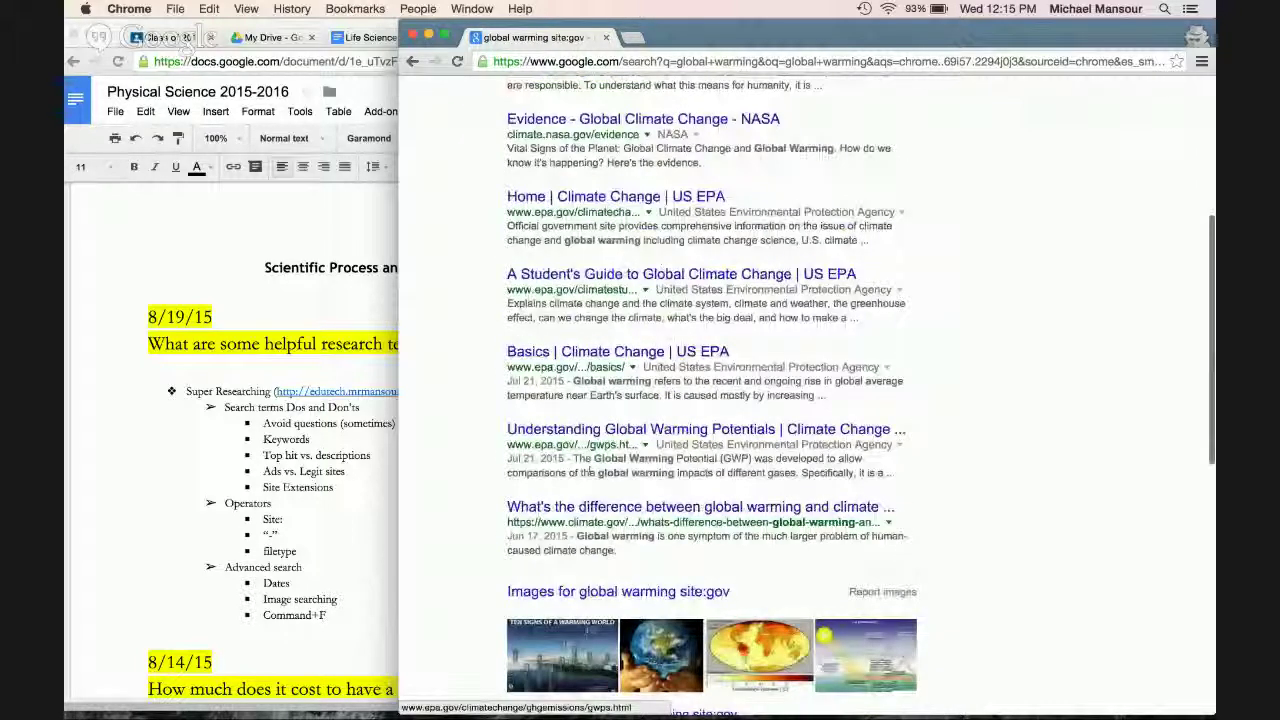
pyautogui.scroll(10, 589, 472)
# Step: Change the site restriction to site:edu, run the search and look through the results from educational sites
pyautogui.click(644, 101)
pyautogui.press('BackSpace')
pyautogui.press('BackSpace')
pyautogui.press('BackSpace')
pyautogui.write('edu')
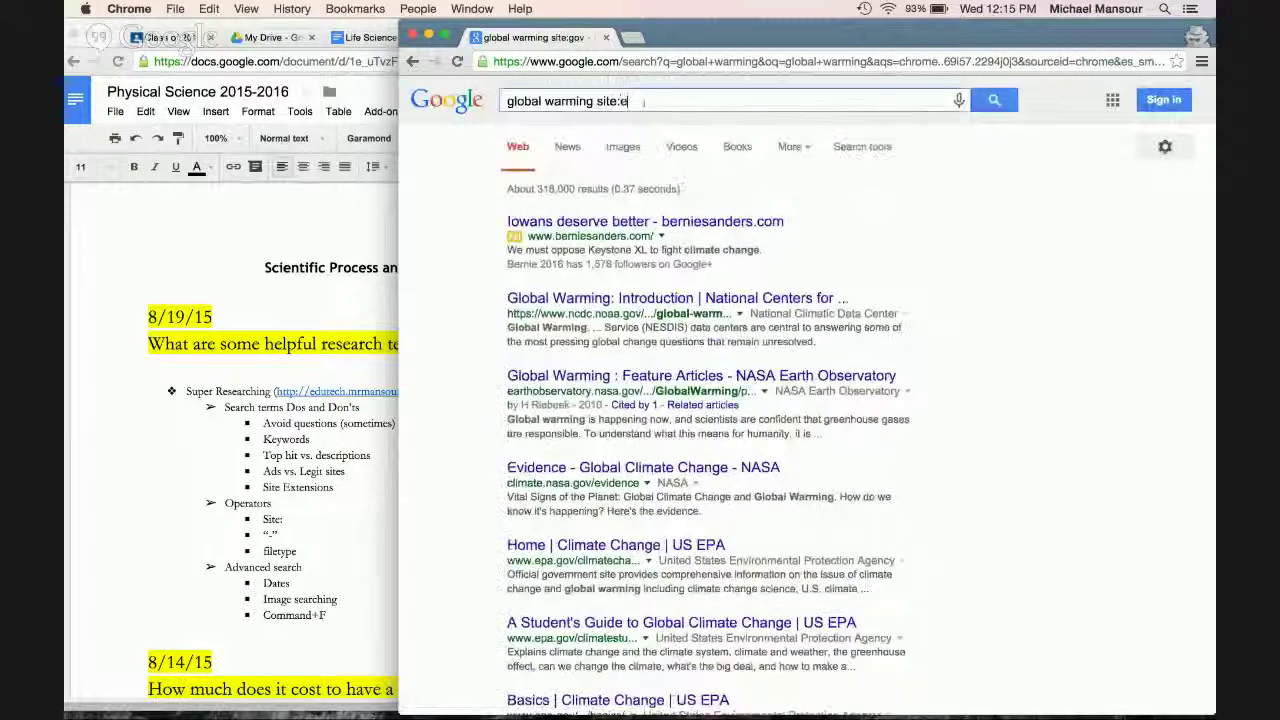
pyautogui.press('Return')
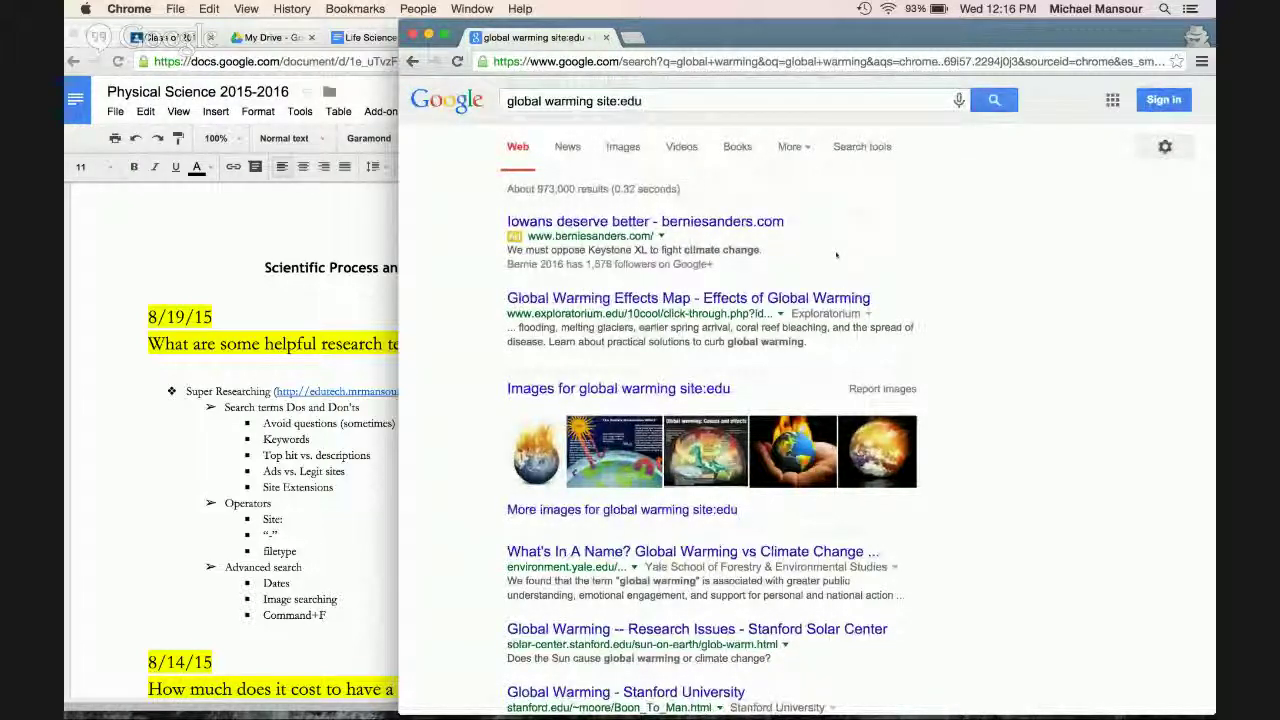
pyautogui.scroll(-3, 686, 249)
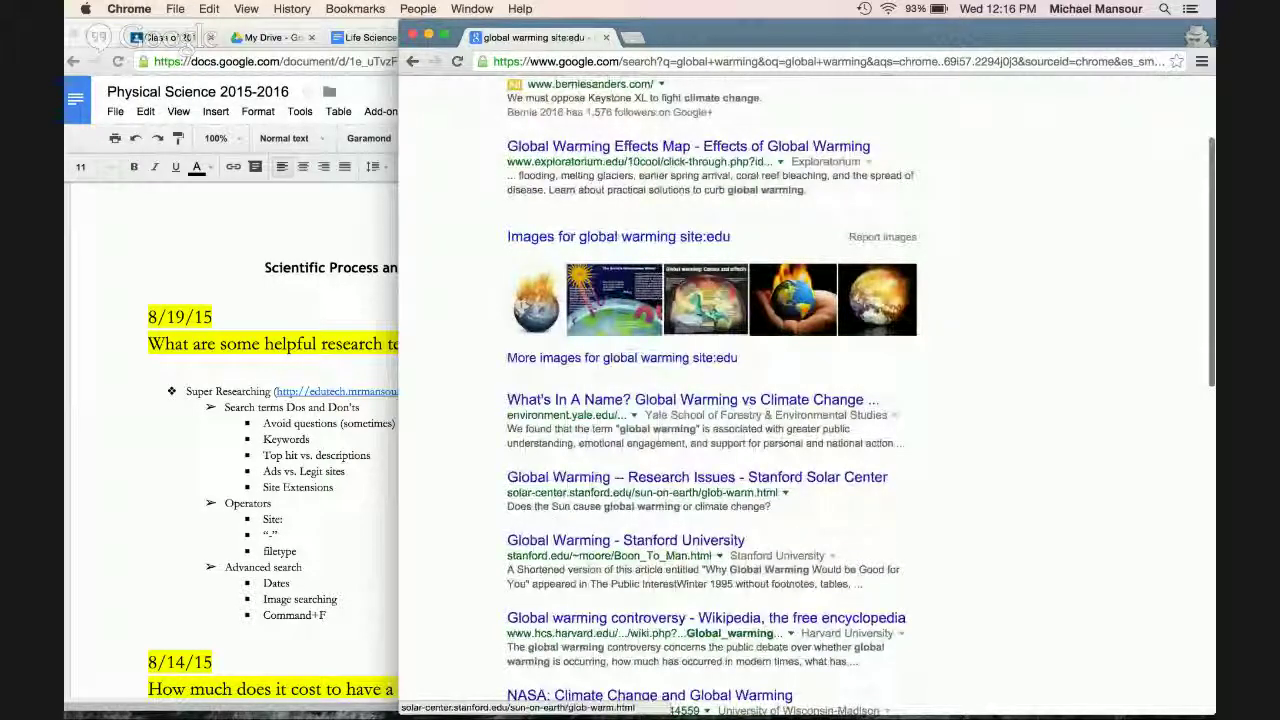
pyautogui.scroll(2, 697, 477)
# Step: Switch the "global warming" query's site restriction back to site:gov
pyautogui.click(646, 103)
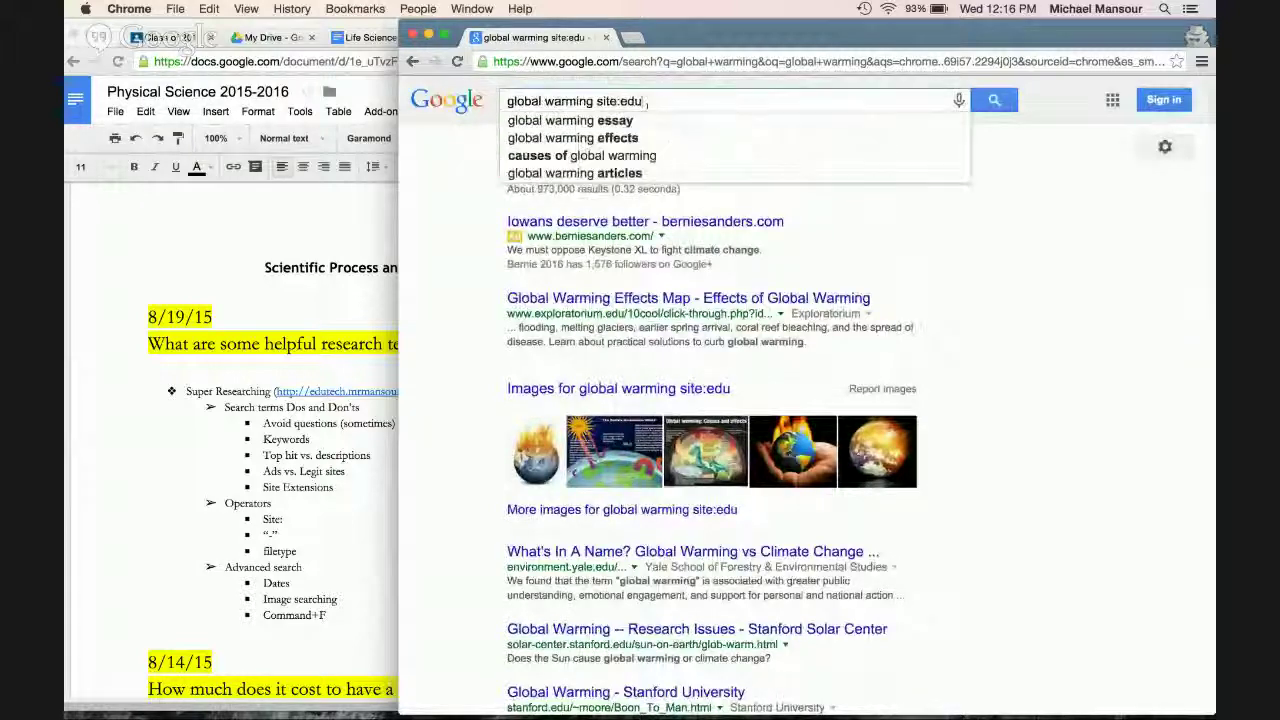
pyautogui.press('BackSpace')
pyautogui.press('BackSpace')
pyautogui.press('BackSpace')
pyautogui.write('gov')
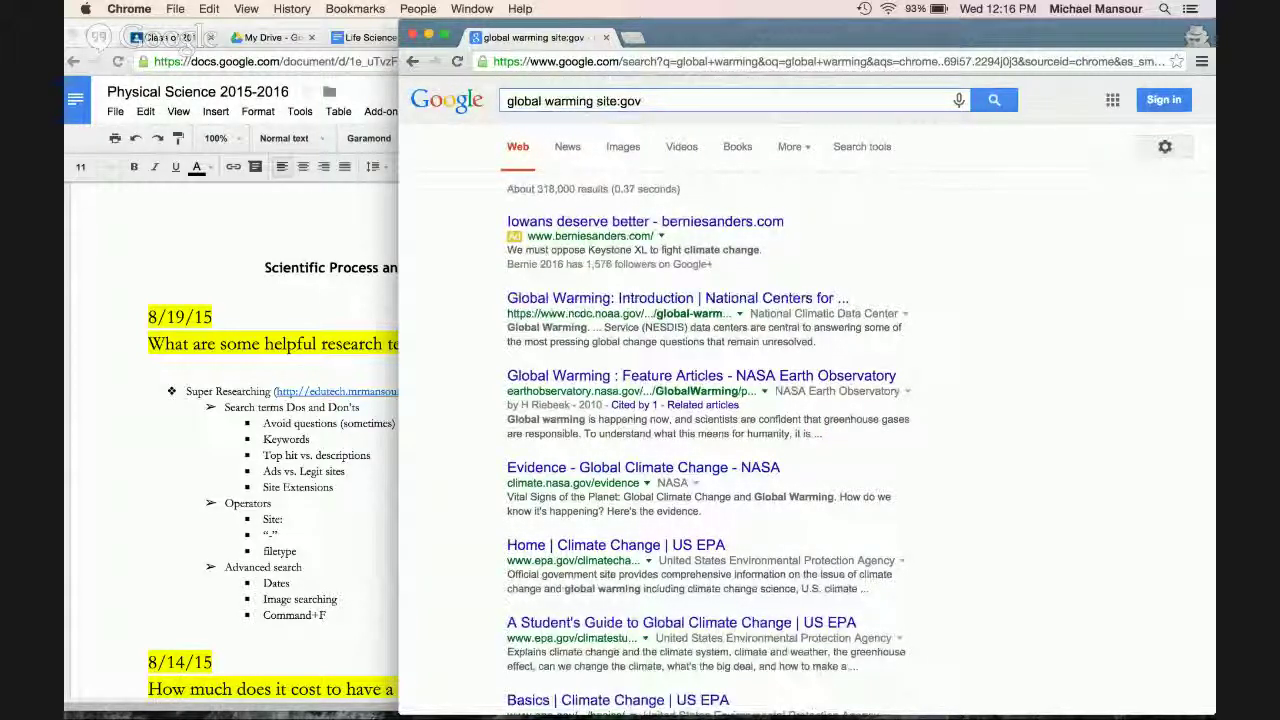
# Step: Add the keyword "kids" before the site restriction and search for "global warming kids site:gov"
pyautogui.doubleClick(598, 101)
pyautogui.write('kids')
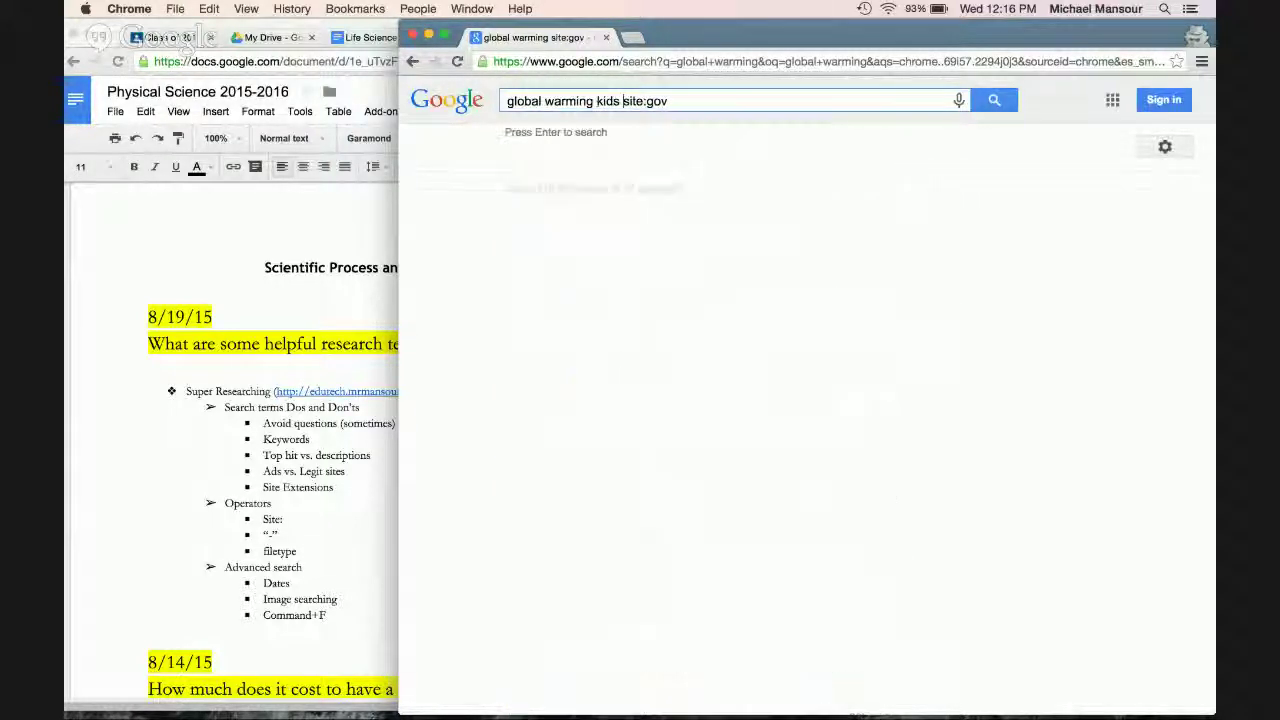
pyautogui.press('Return')
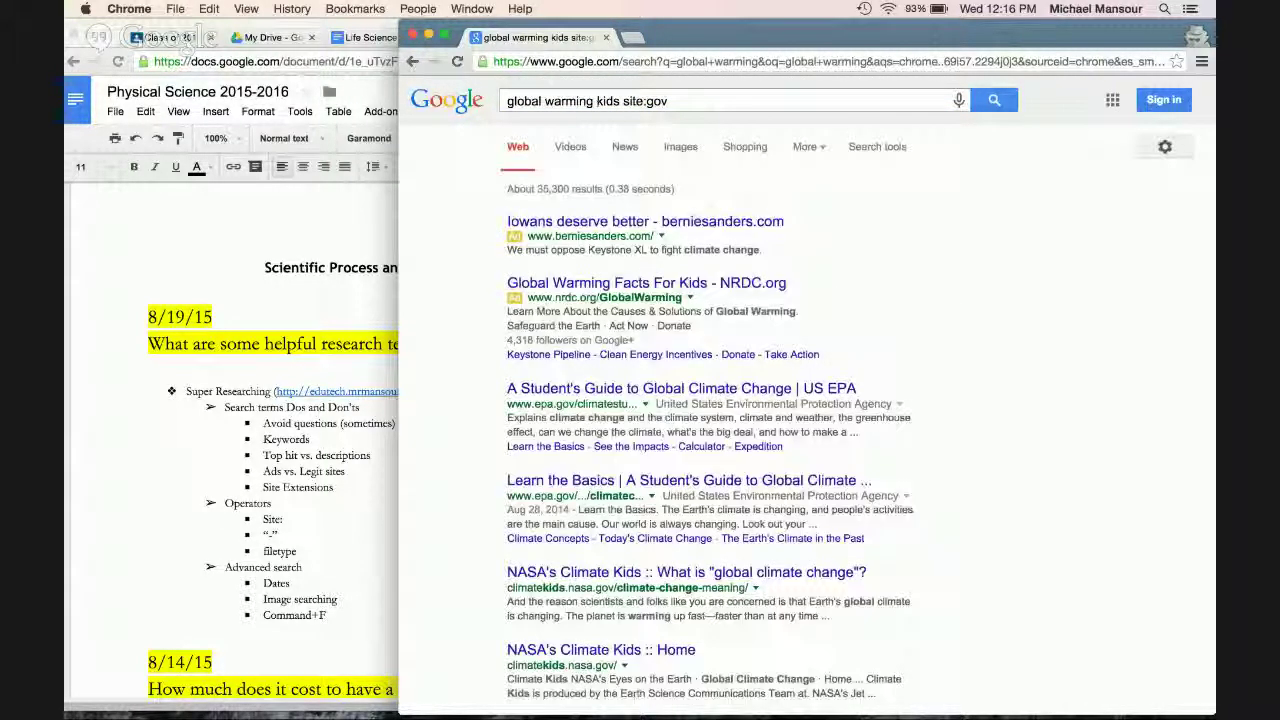
# Step: Open the US EPA result "A Student's Guide to Global Climate Change" and go to its Learn the Basics page
pyautogui.scroll(-5, 955, 341)
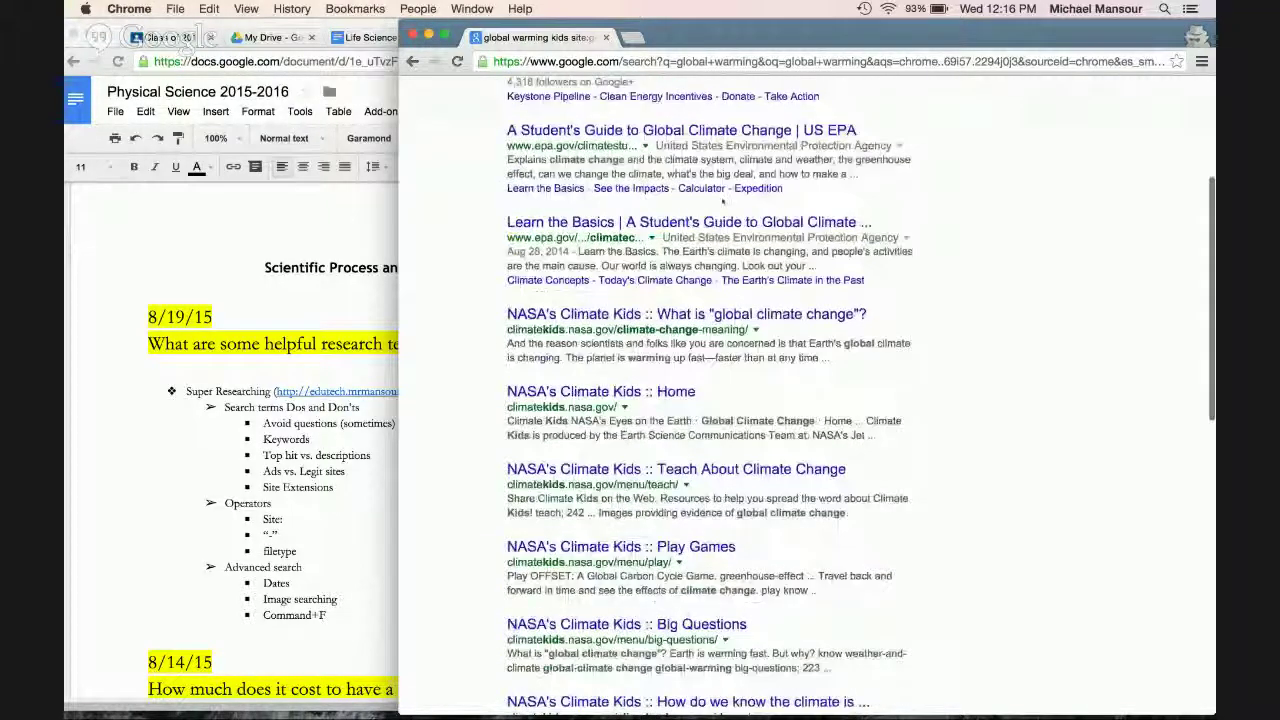
pyautogui.click(655, 130)
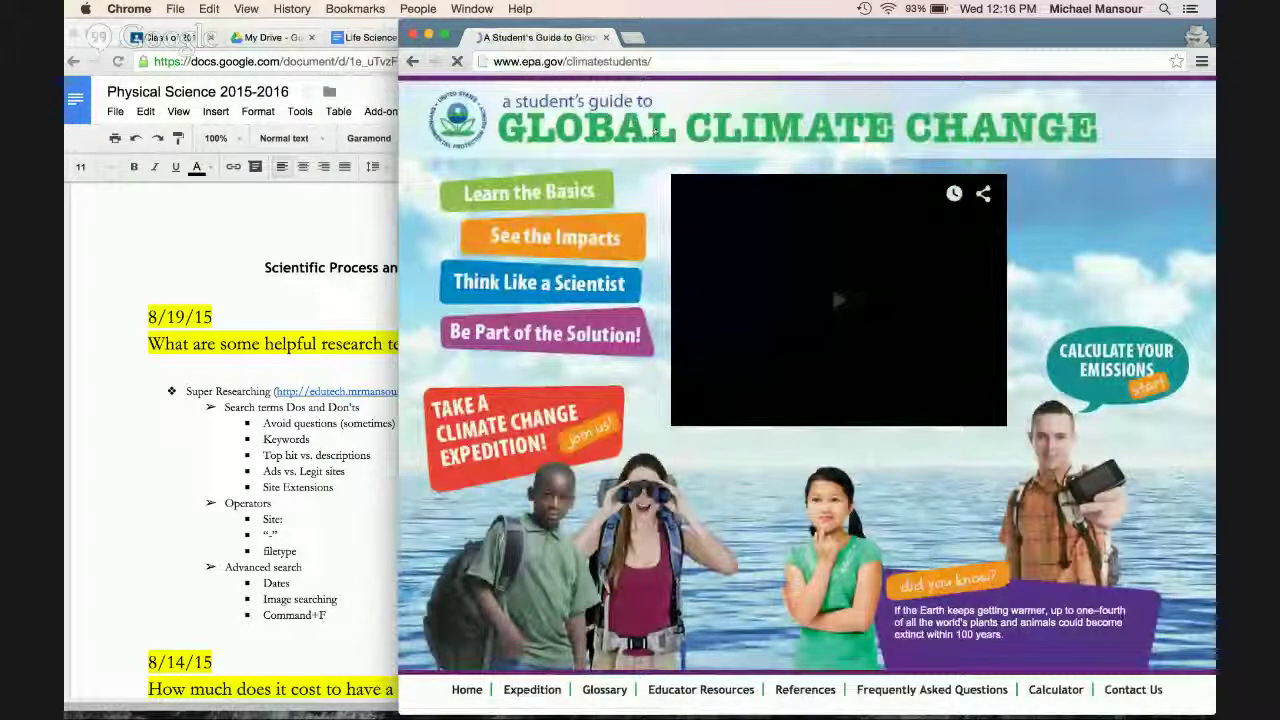
pyautogui.click(530, 192)
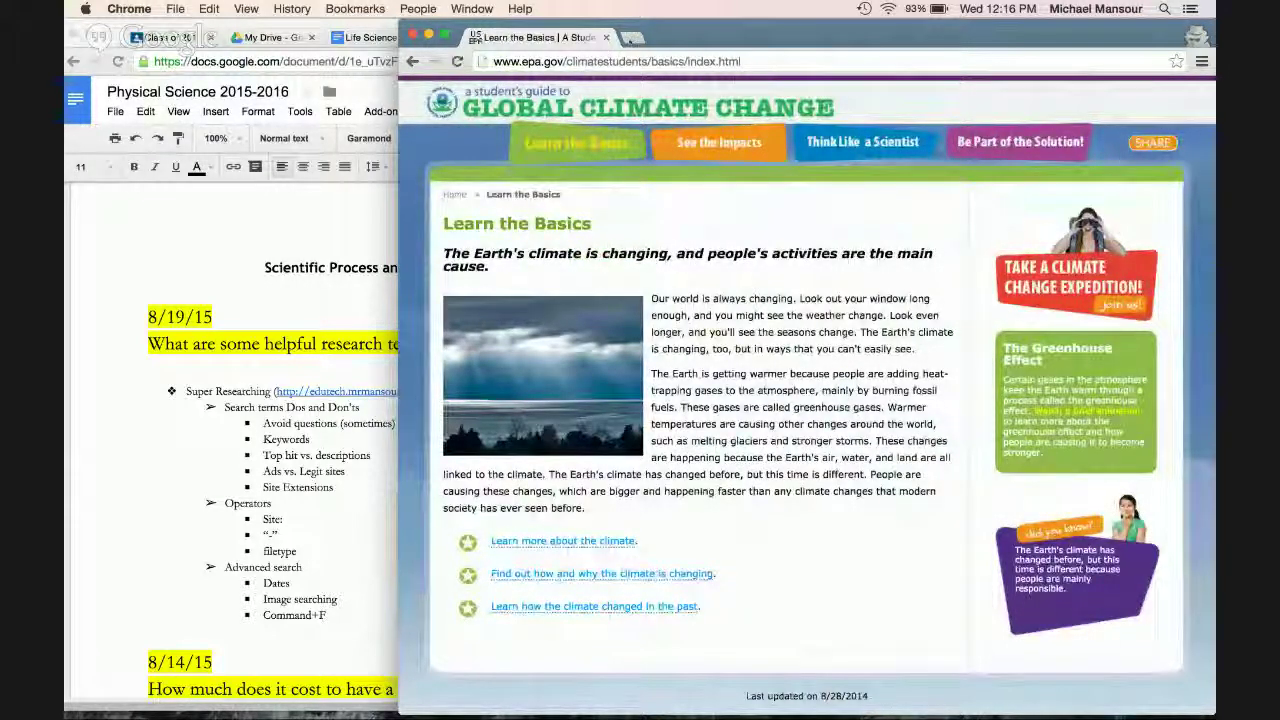
# Step: Search for "global warming" in a new tab, then open and skim the Wikipedia article for comparison with the EPA page
pyautogui.click(632, 37)
pyautogui.write('global warming')
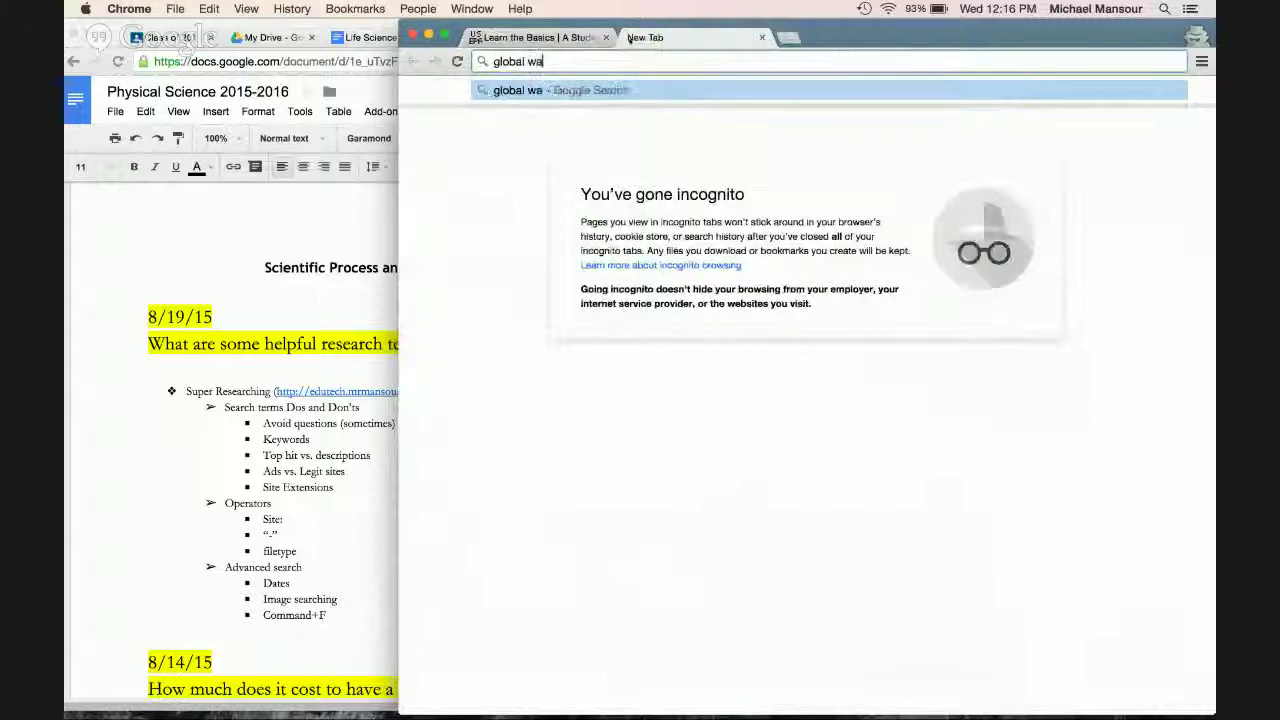
pyautogui.press('Return')
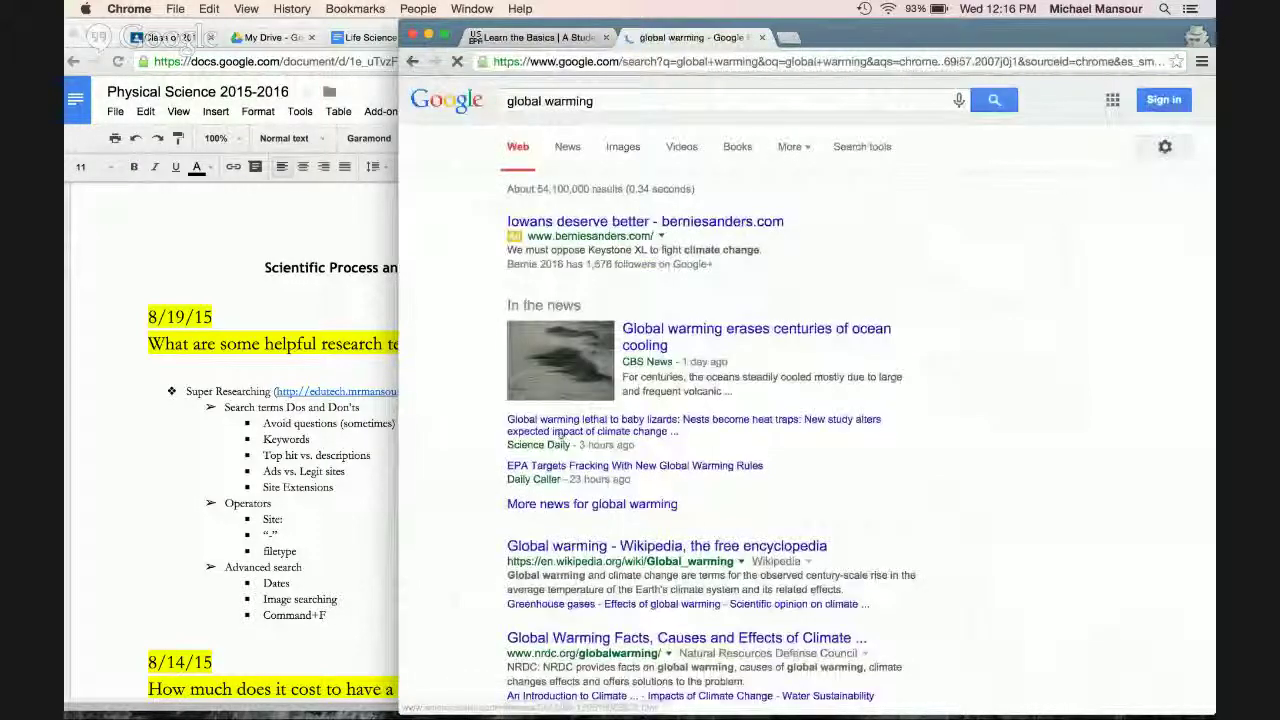
pyautogui.click(566, 546)
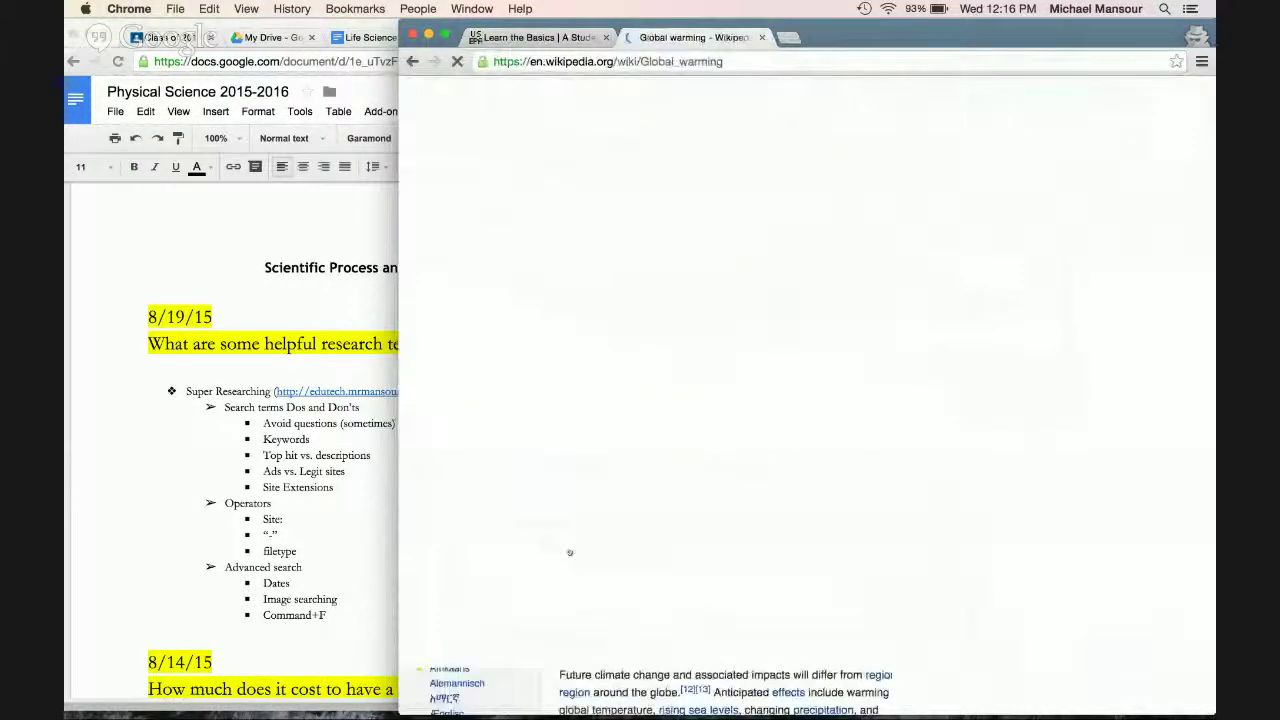
pyautogui.scroll(-10, 697, 435)
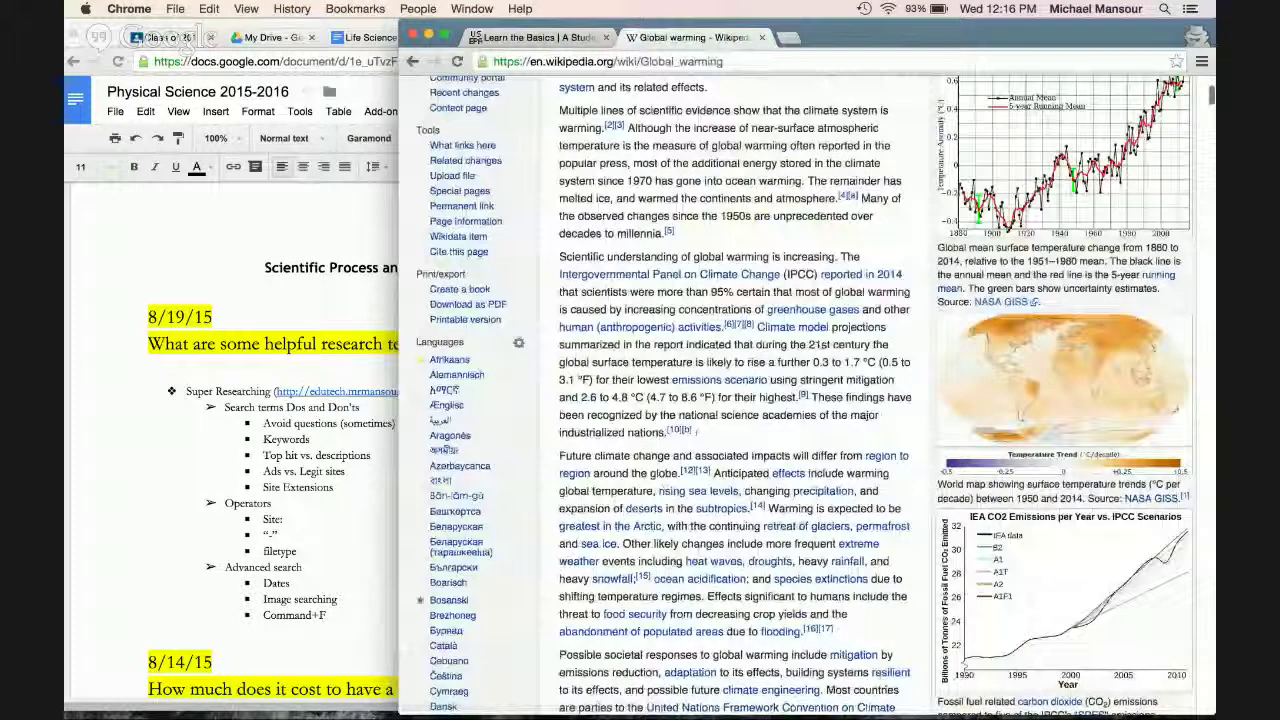
pyautogui.scroll(-15, 697, 435)
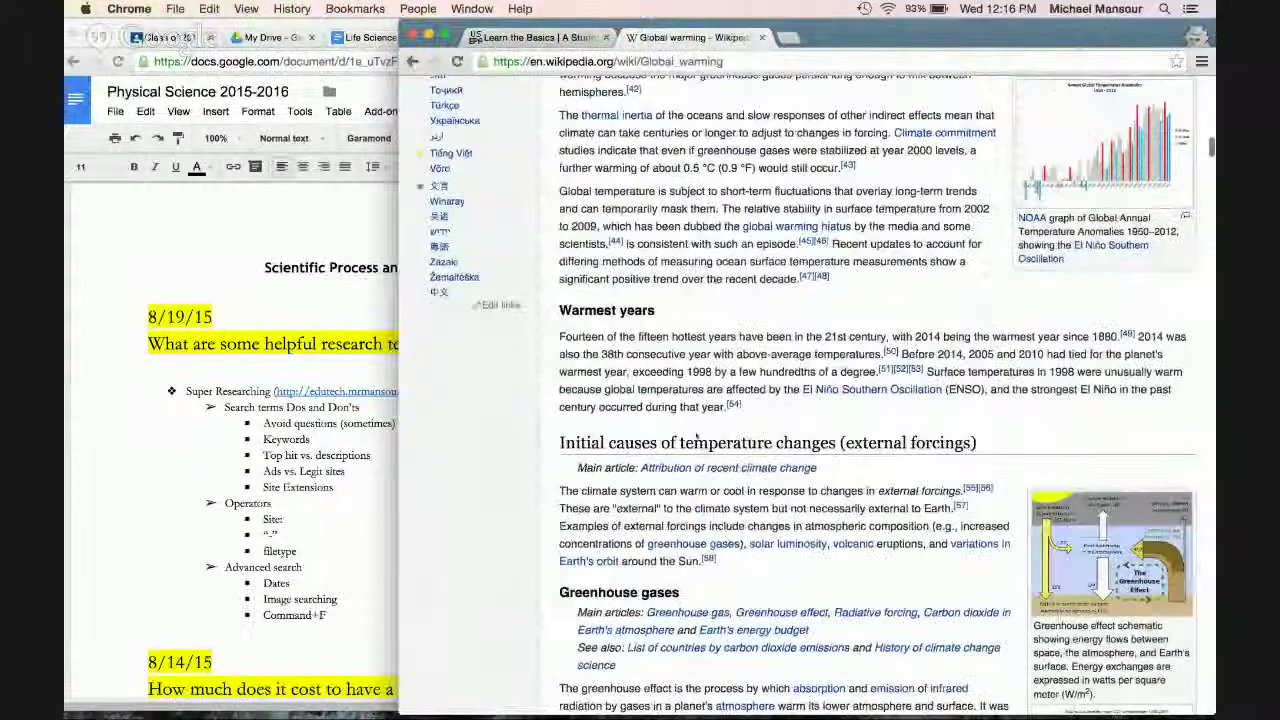
pyautogui.scroll(20, 697, 435)
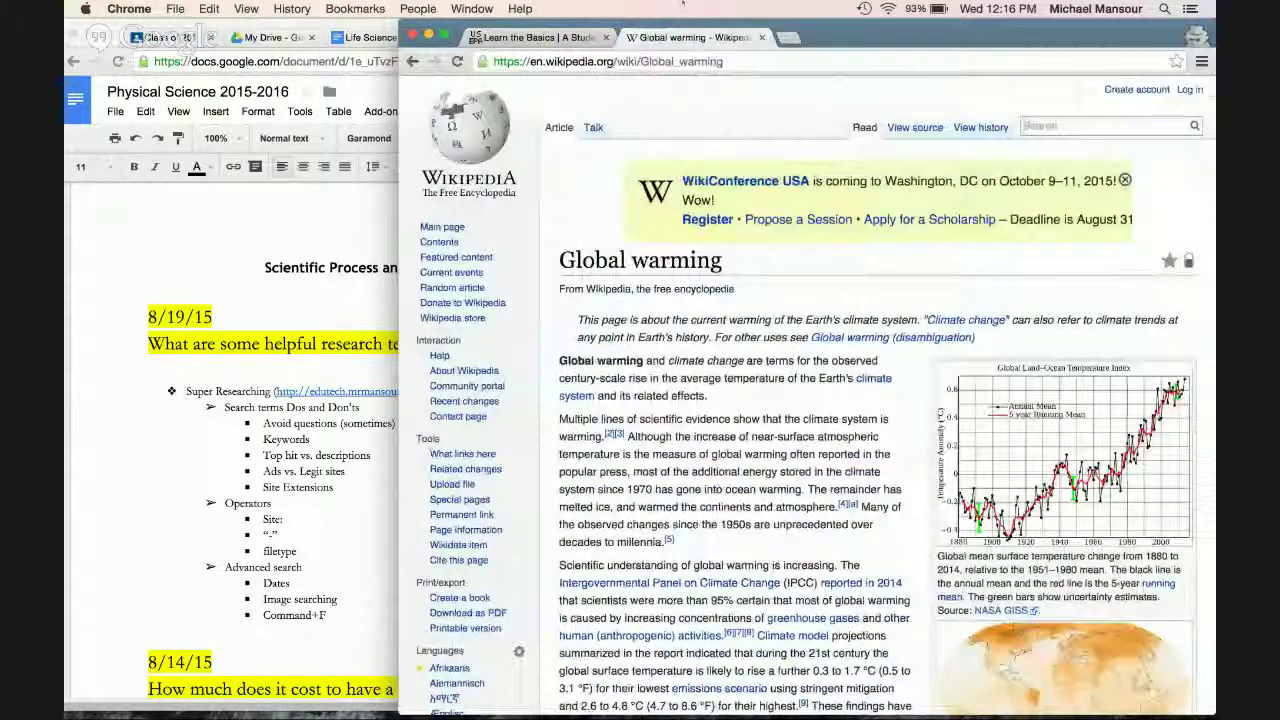
# Step: Compare the EPA Learn the Basics page with the Wikipedia global warming article, and check the research techniques outline in the Physical Science document
pyautogui.click(540, 37)
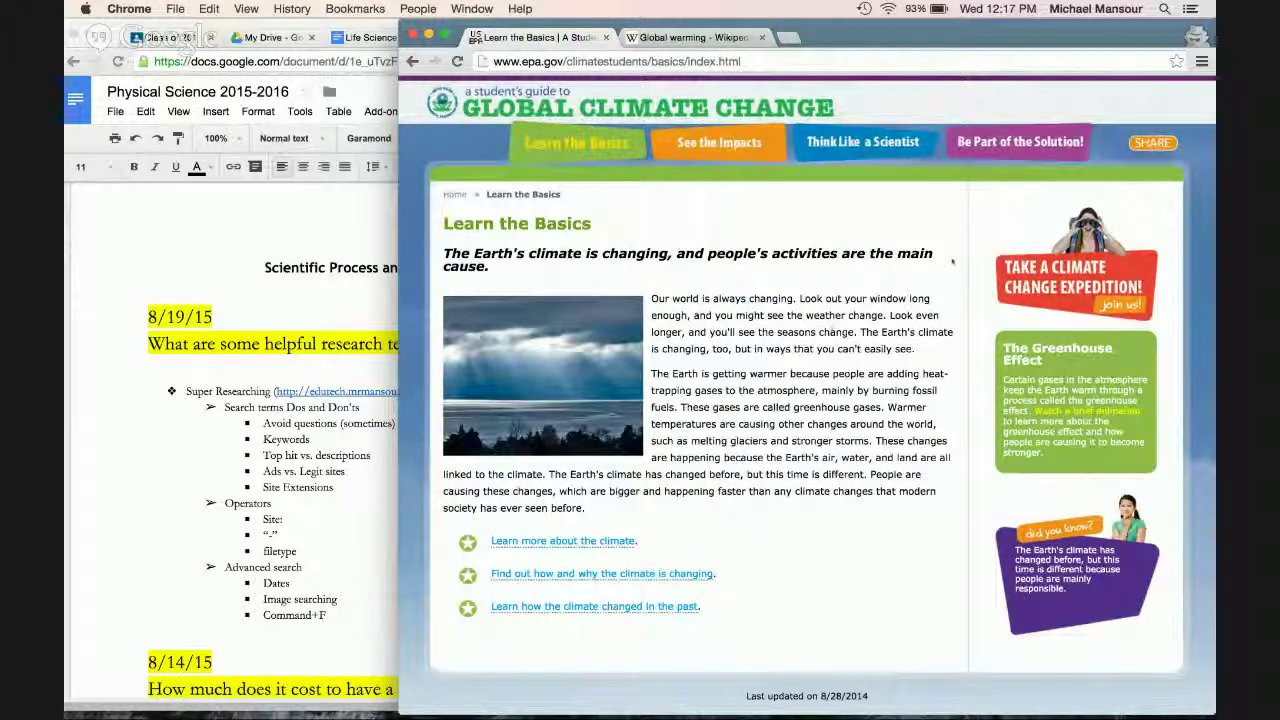
pyautogui.click(690, 37)
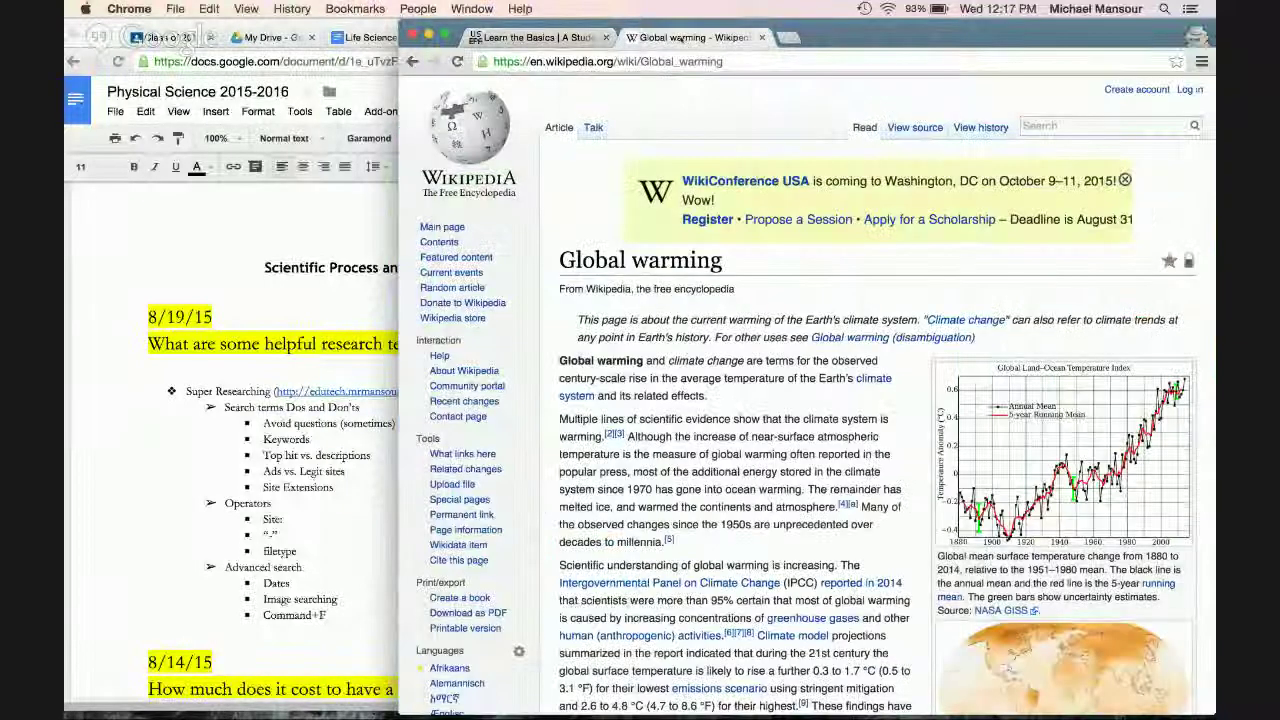
pyautogui.click(563, 40)
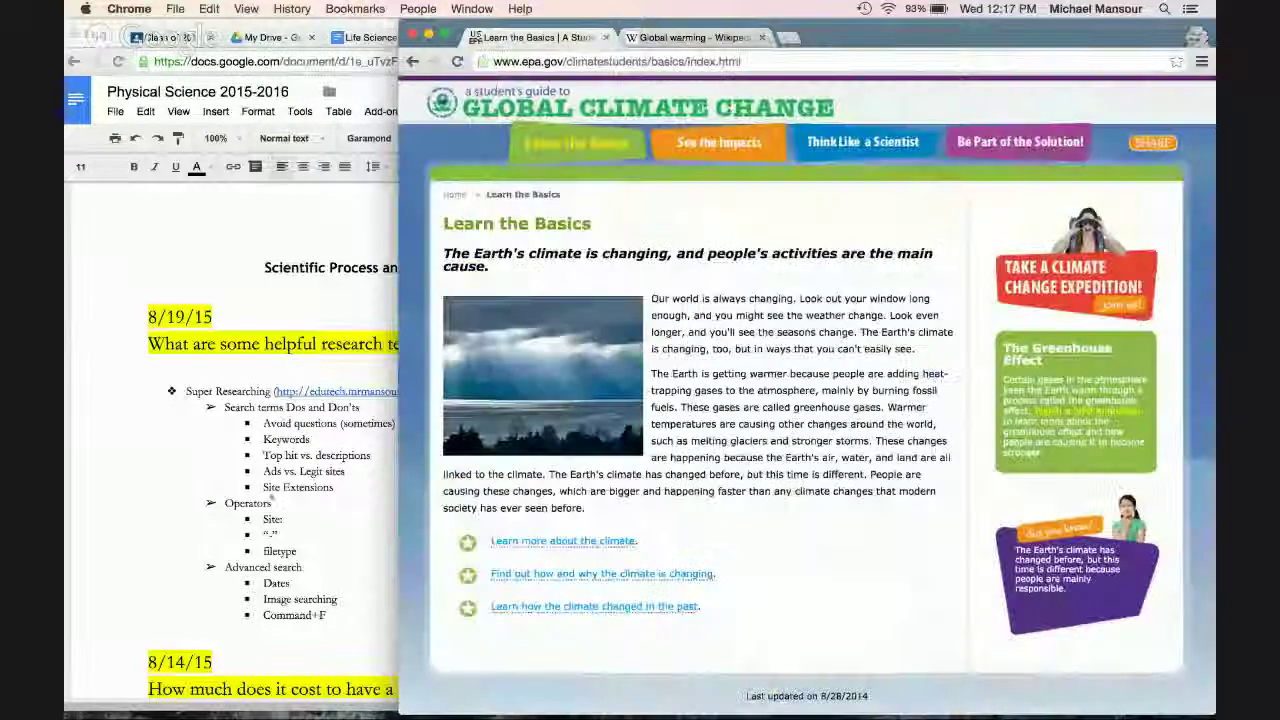
pyautogui.click(287, 444)
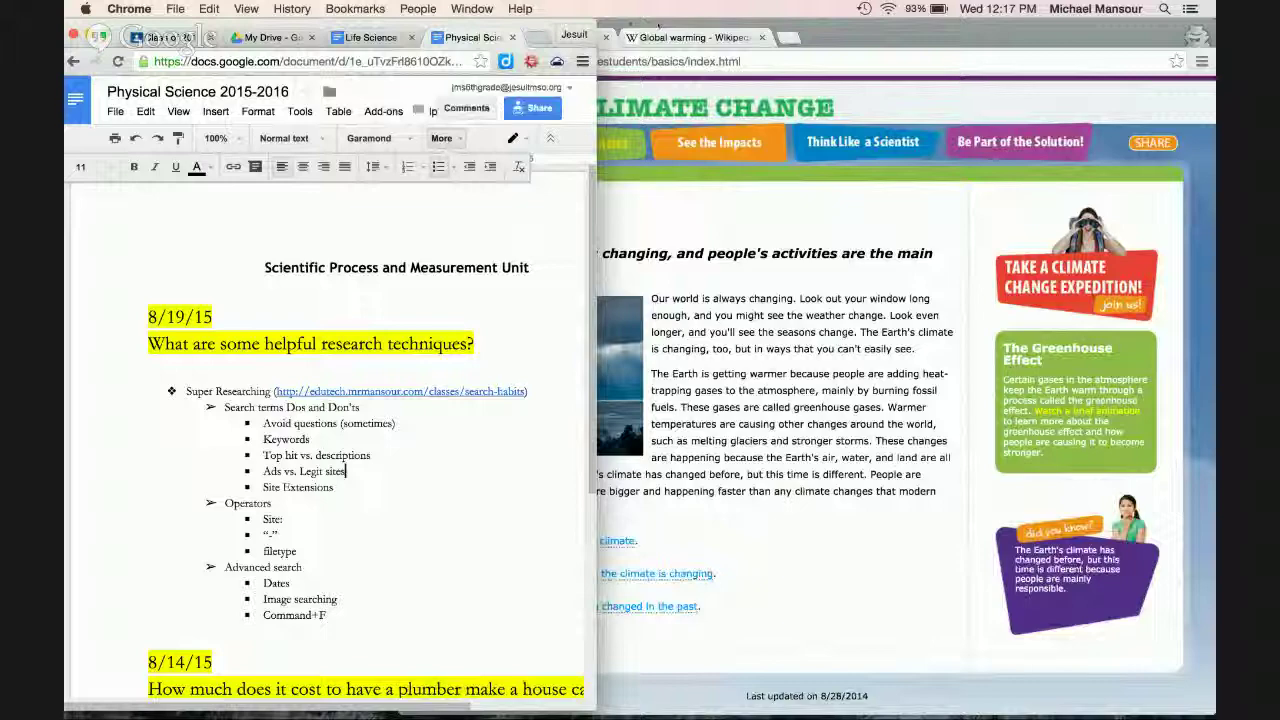
# Step: Return from the EPA page to the "global warming kids site:gov" results and change the site restriction to site:nytimes.com
pyautogui.click(662, 37)
pyautogui.click(535, 37)
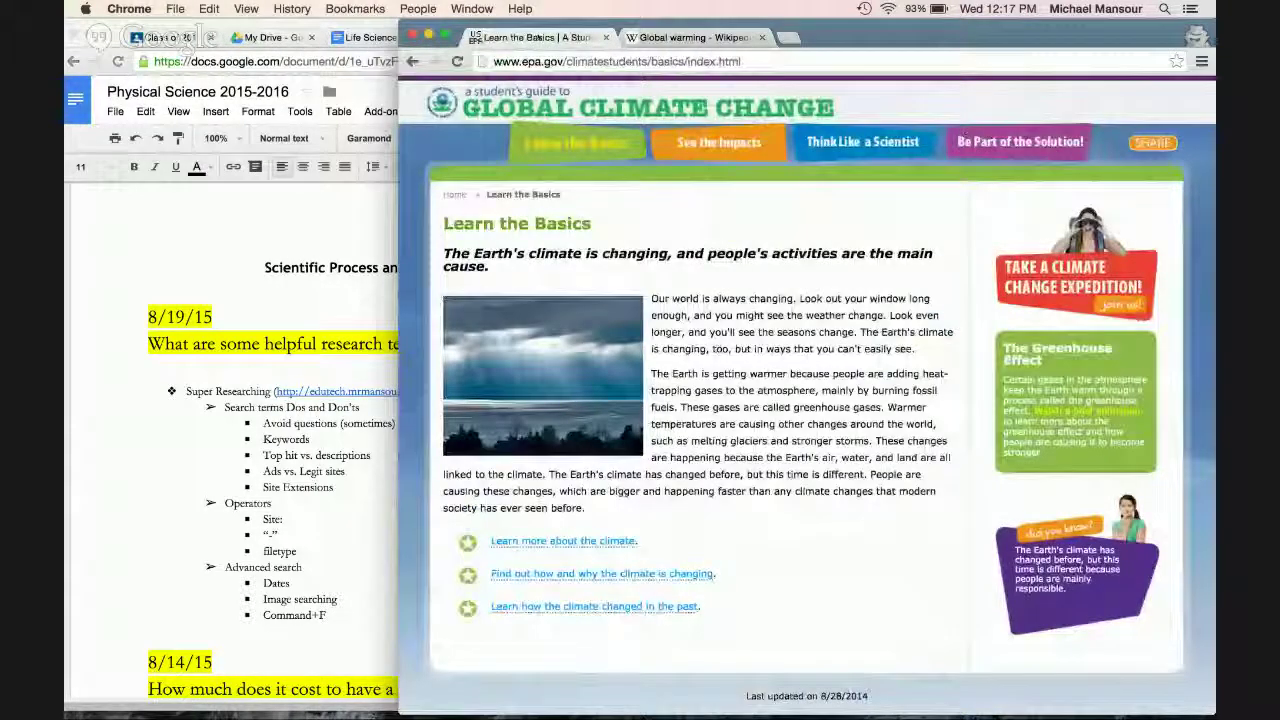
pyautogui.press('super+bracketleft')
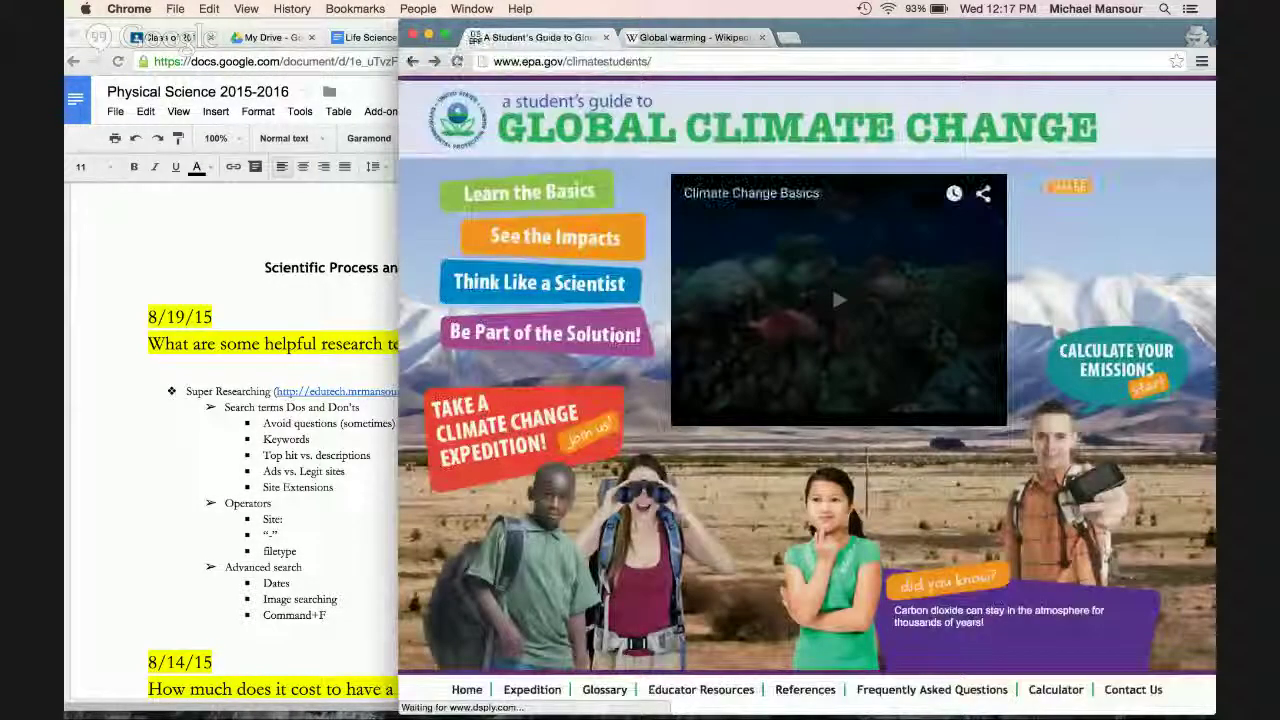
pyautogui.press('super+bracketleft')
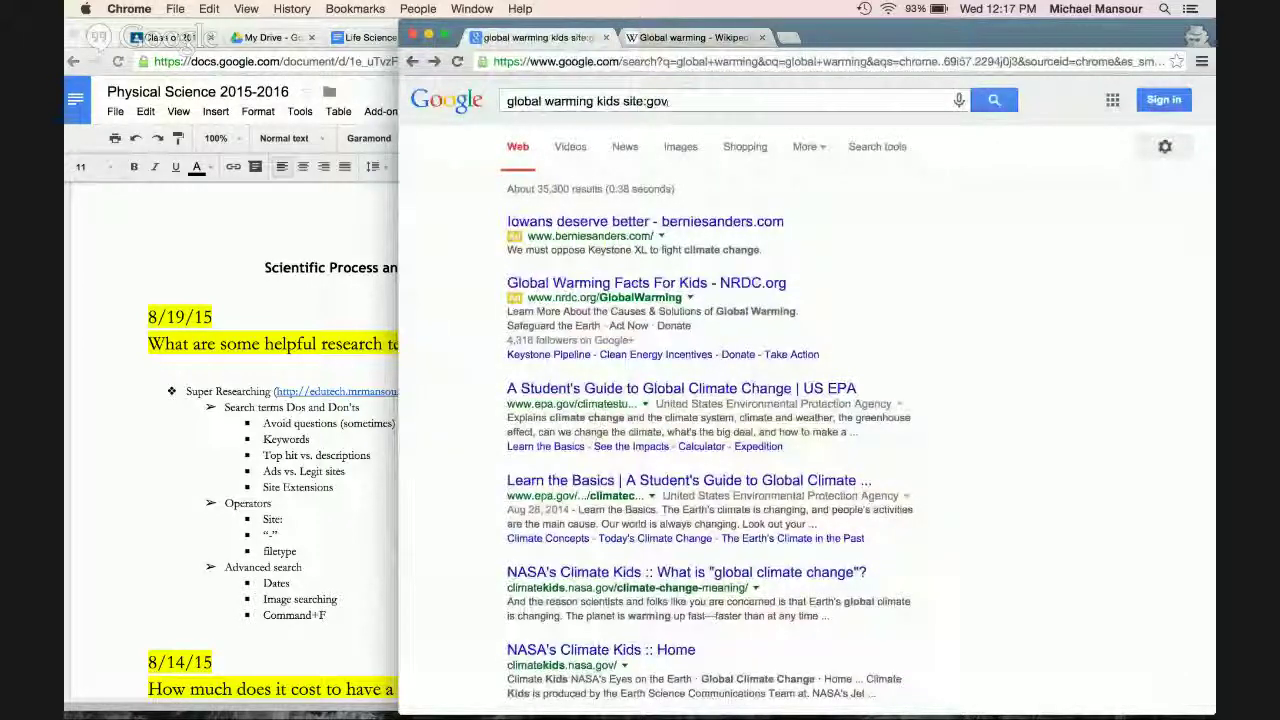
pyautogui.click(677, 100)
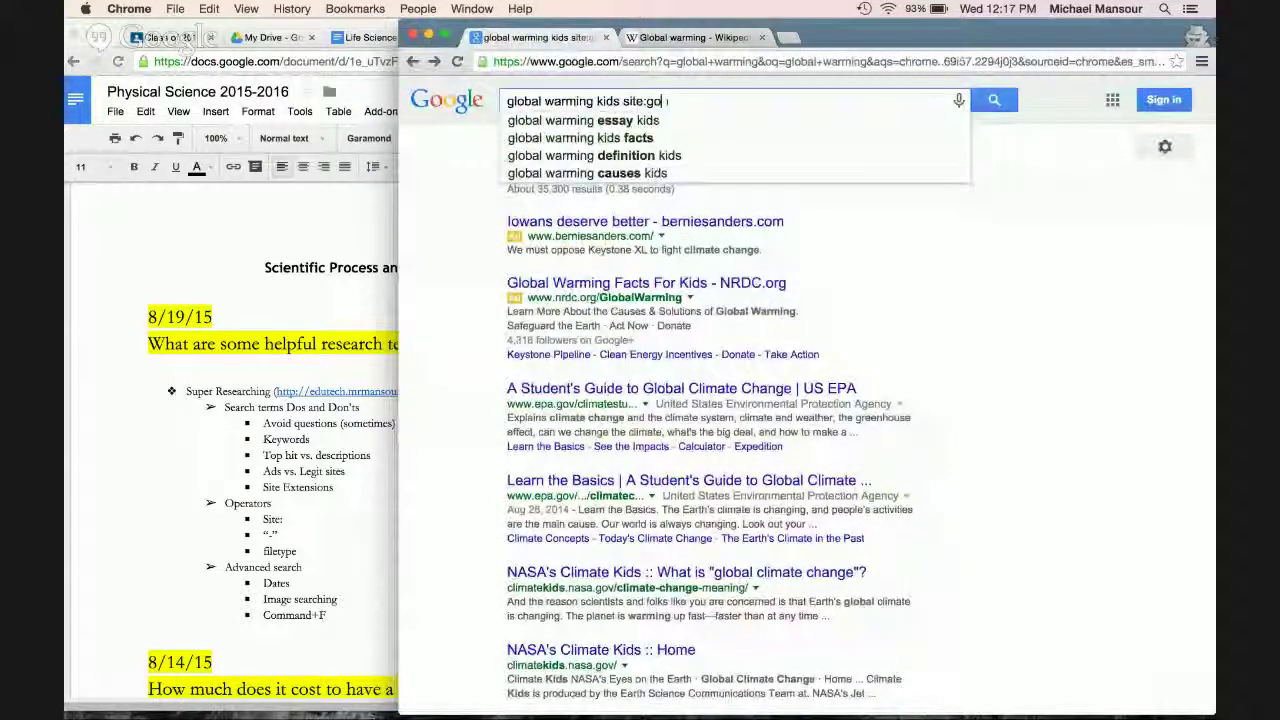
pyautogui.press('BackSpace')
pyautogui.press('BackSpace')
pyautogui.write('nytimes.com')
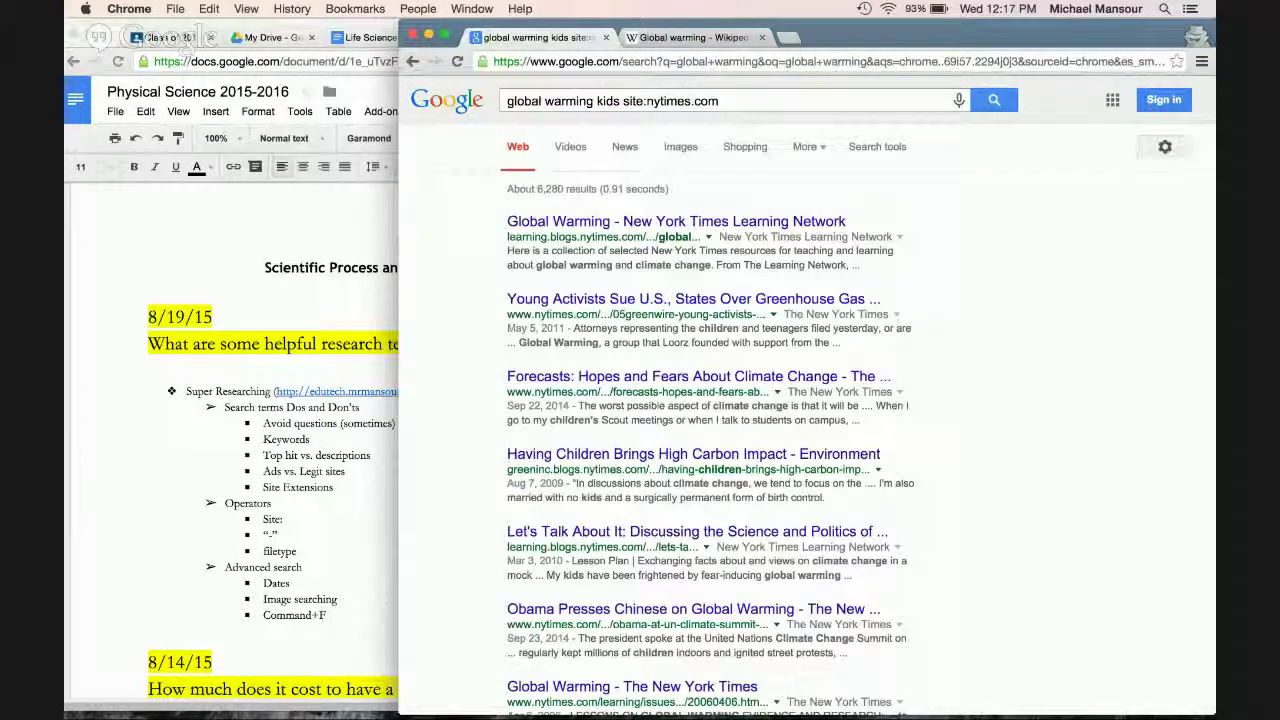
# Step: Remove the keyword "kids" from the query, search for "global warming site:nytimes.com" and skim the results
pyautogui.doubleClick(607, 101)
pyautogui.press('BackSpace')
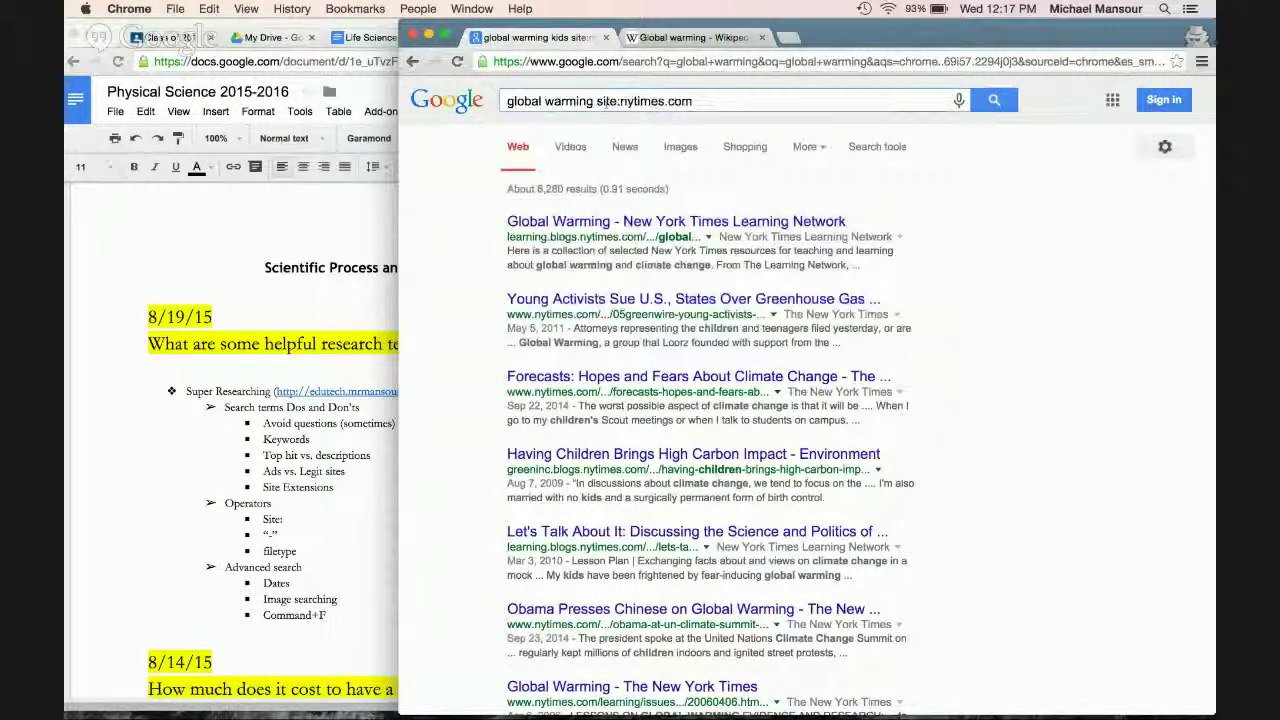
pyautogui.press('Return')
pyautogui.scroll(-1, 1036, 322)
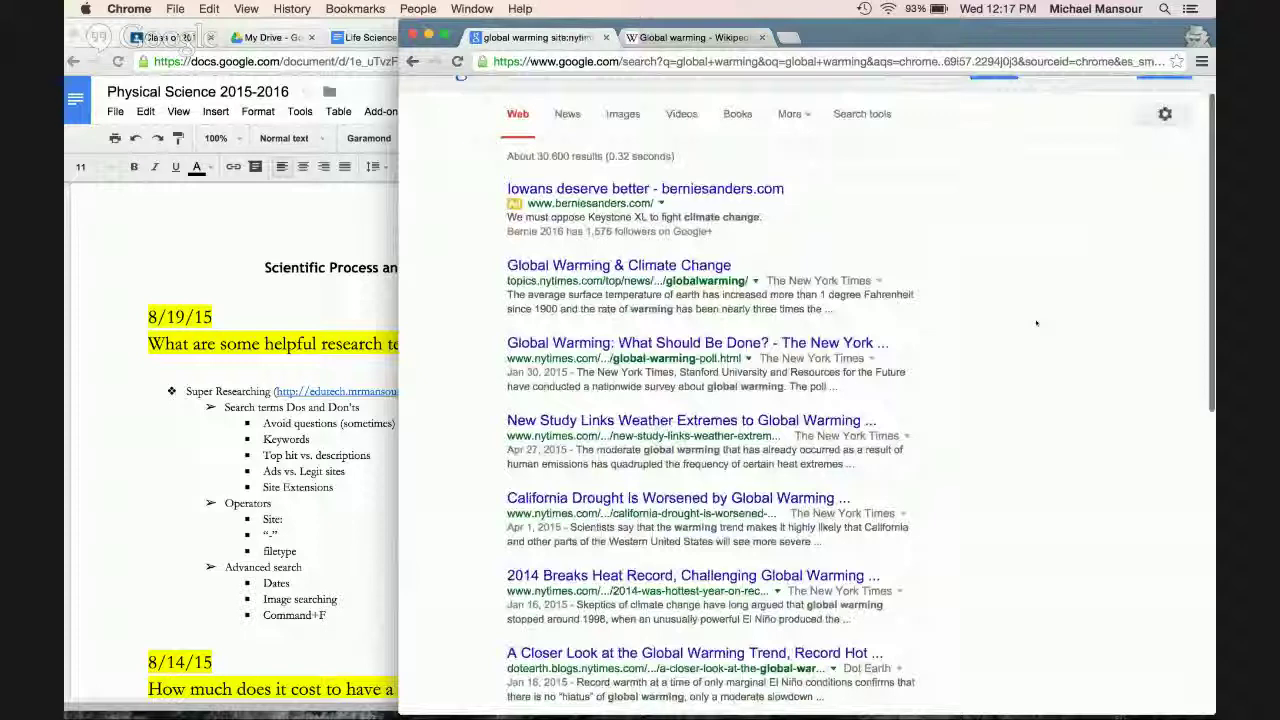
pyautogui.scroll(-1, 1036, 322)
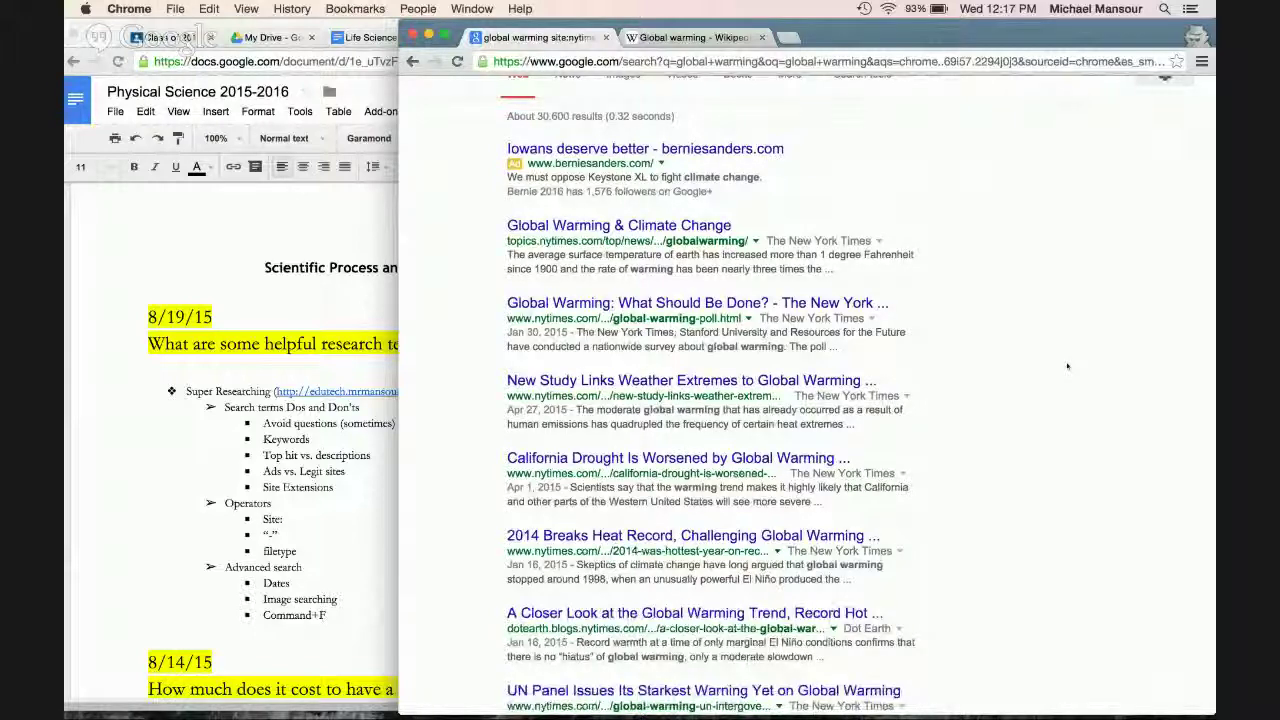
pyautogui.scroll(2, 1067, 366)
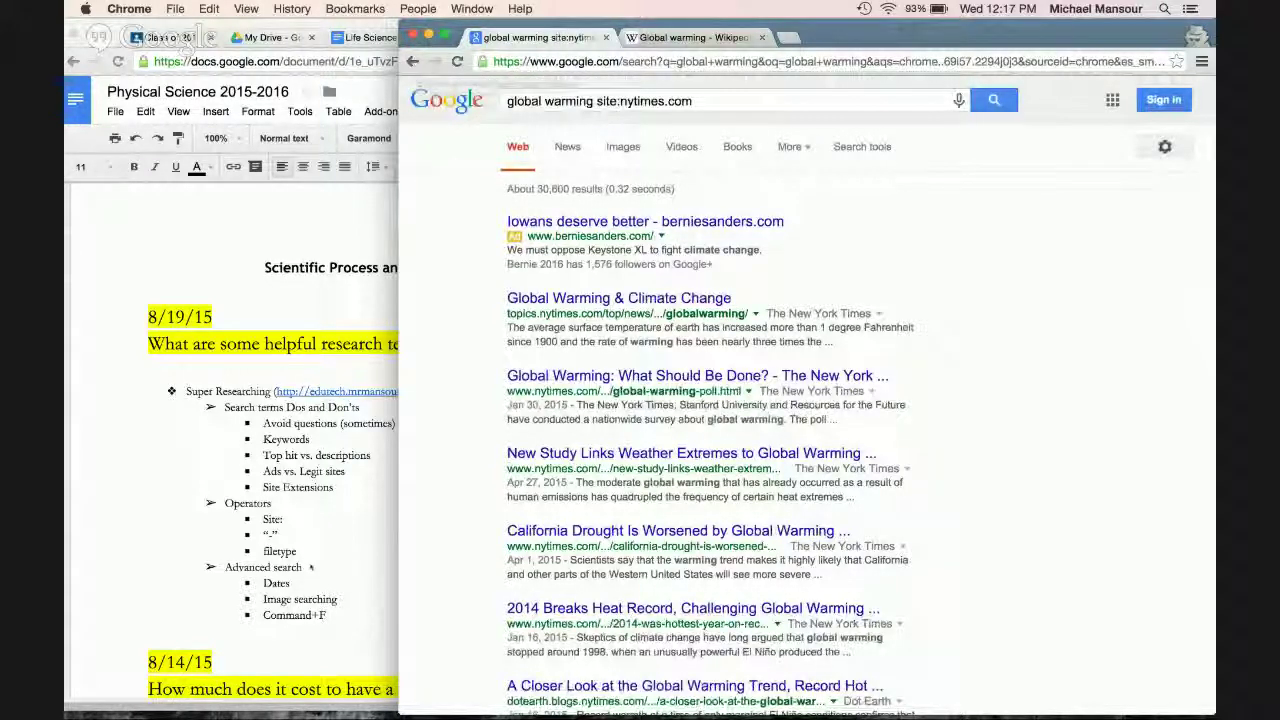
# Step: Check the search techniques listed in the class notes, and examine the titles, sources and dates of the New York Times results
pyautogui.click(288, 520)
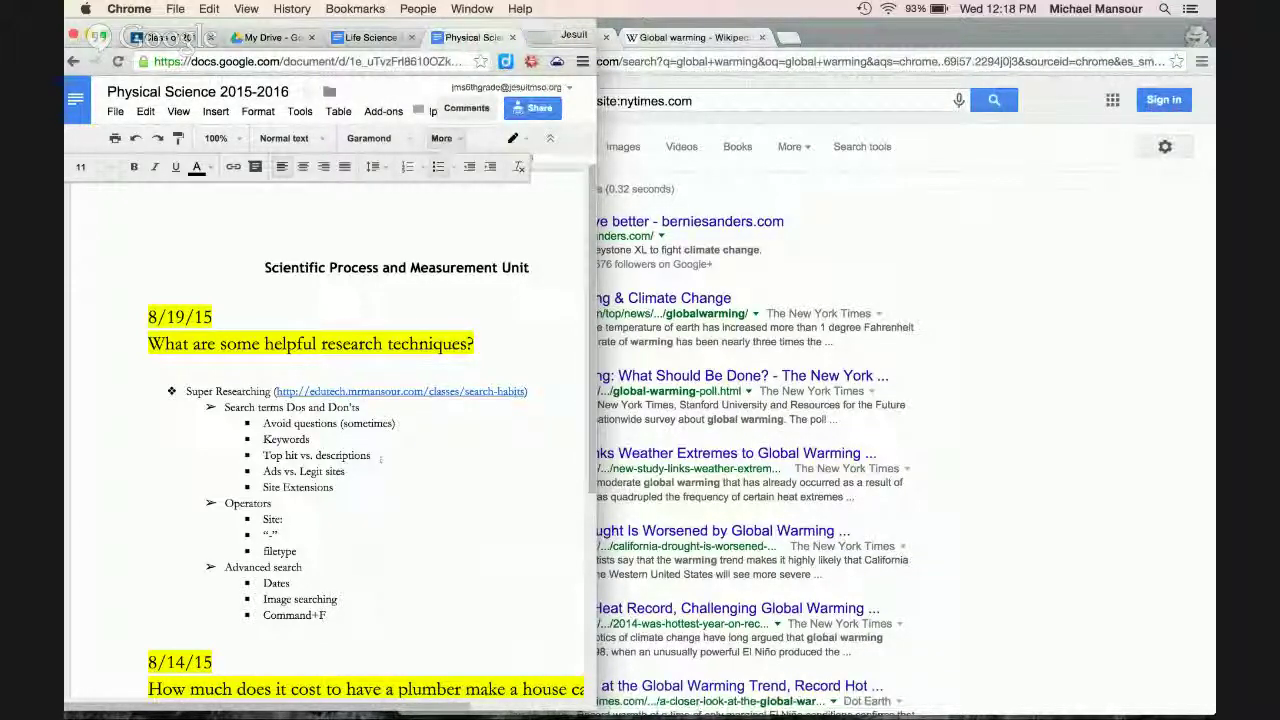
pyautogui.click(1051, 343)
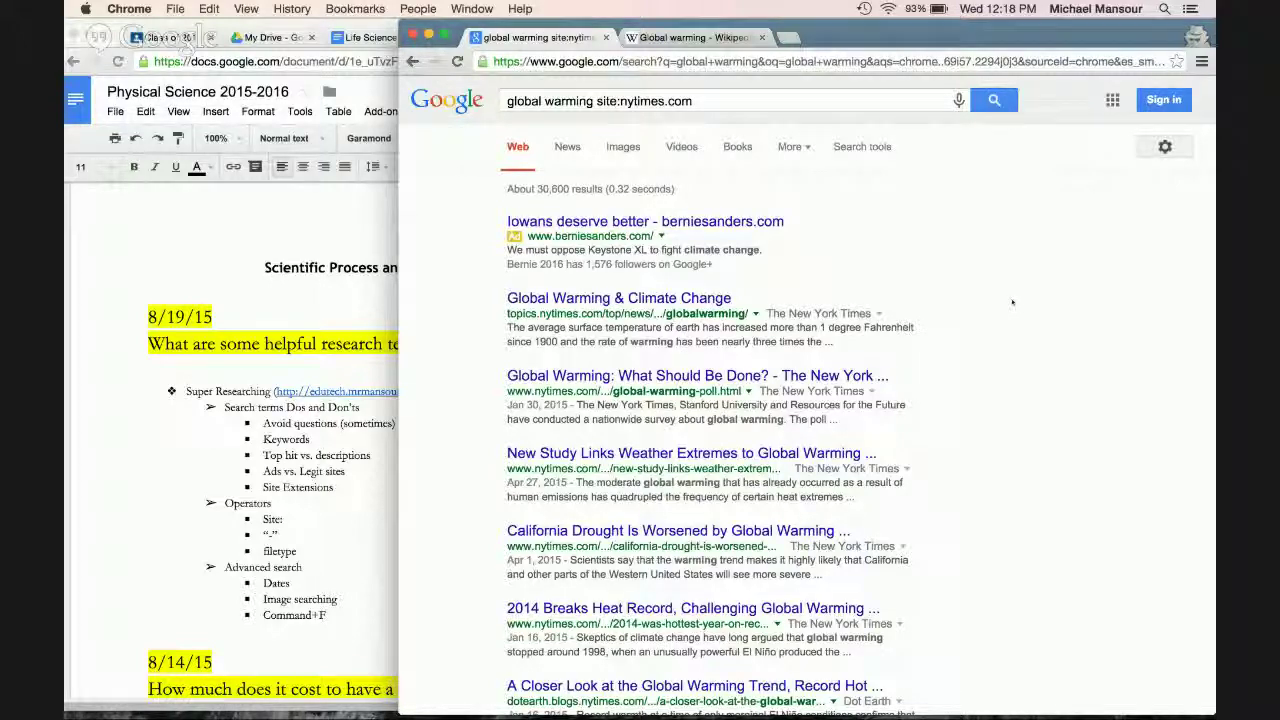
pyautogui.scroll(-2, 1012, 302)
pyautogui.scroll(-2, 1012, 302)
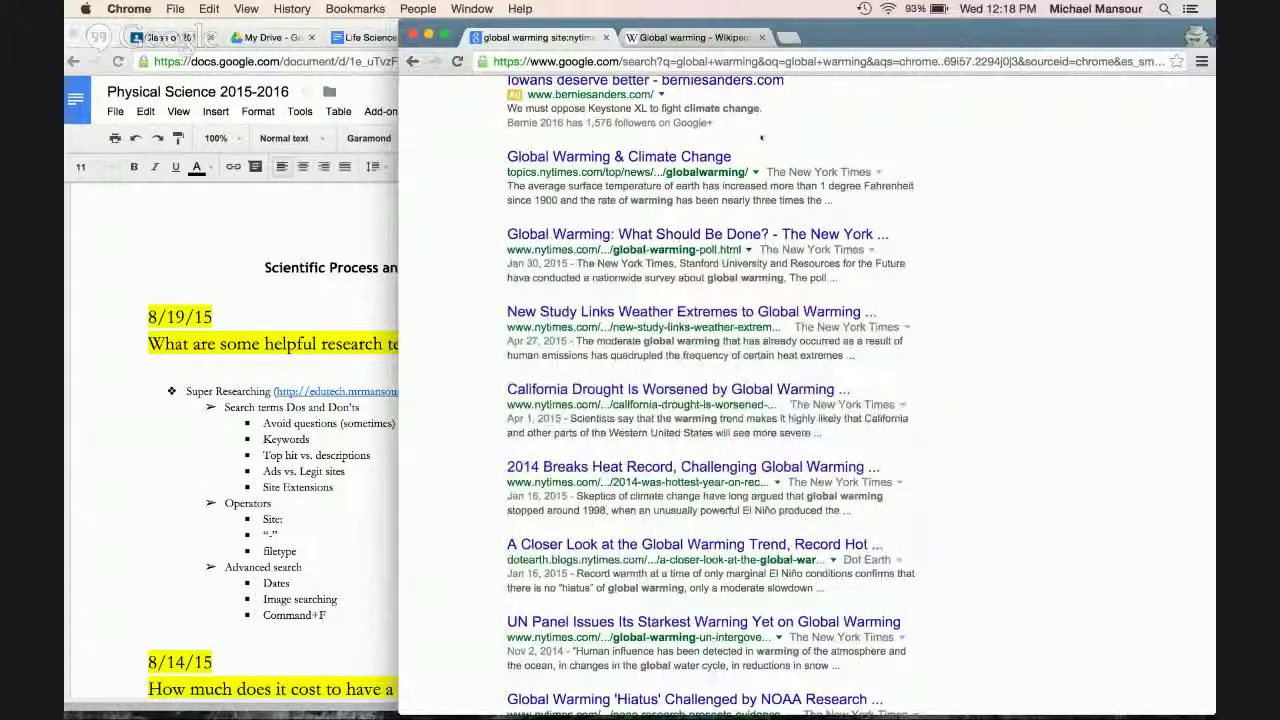
pyautogui.scroll(-1, 900, 190)
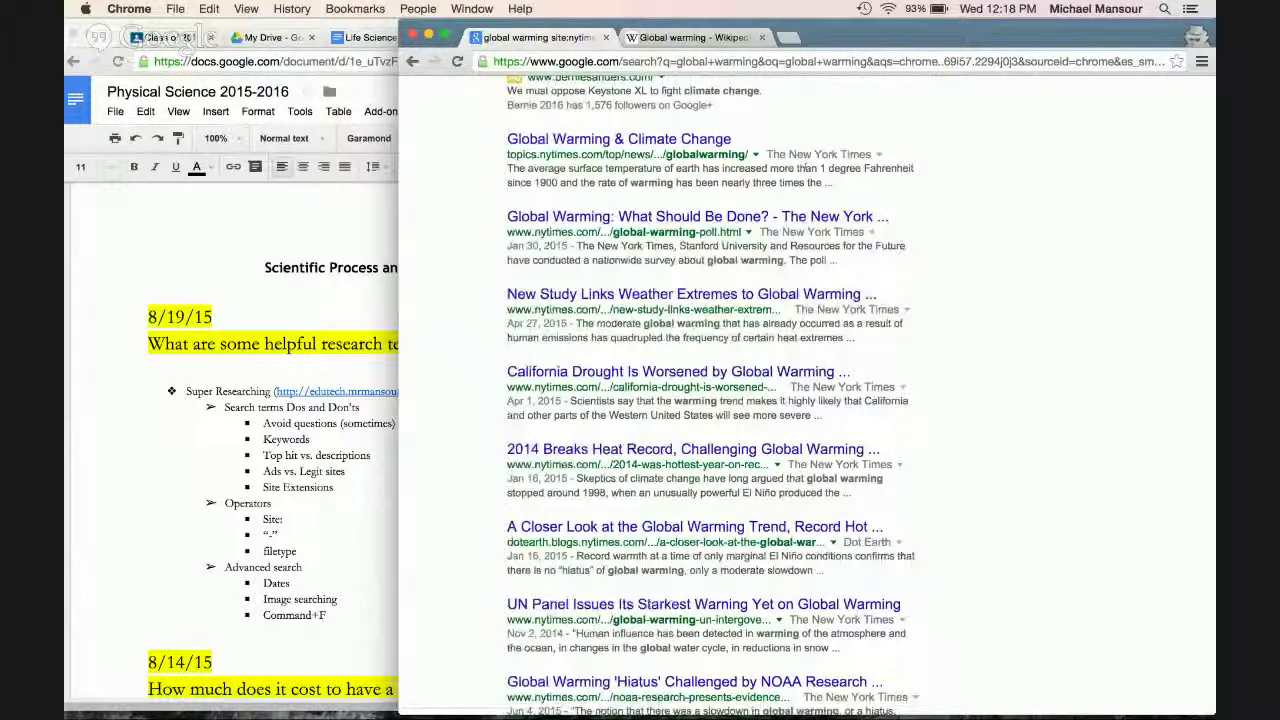
pyautogui.scroll(-5, 923, 250)
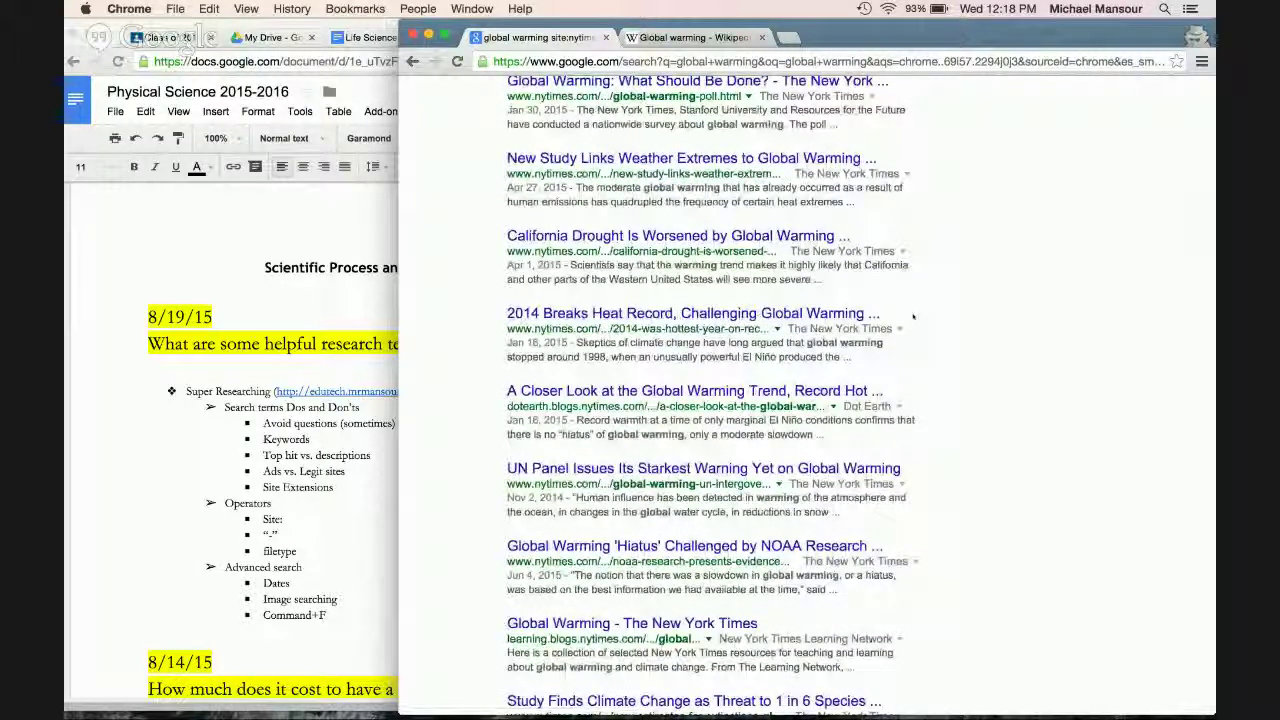
pyautogui.scroll(-1, 913, 317)
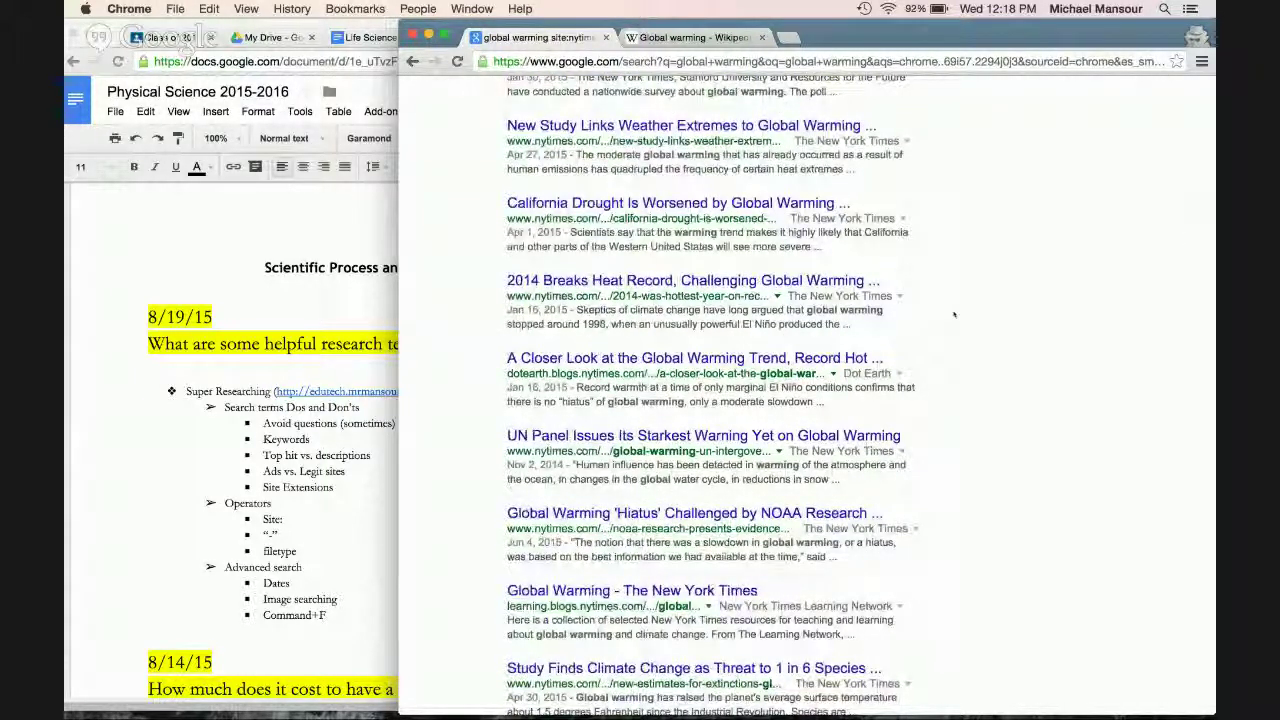
pyautogui.scroll(-2, 953, 315)
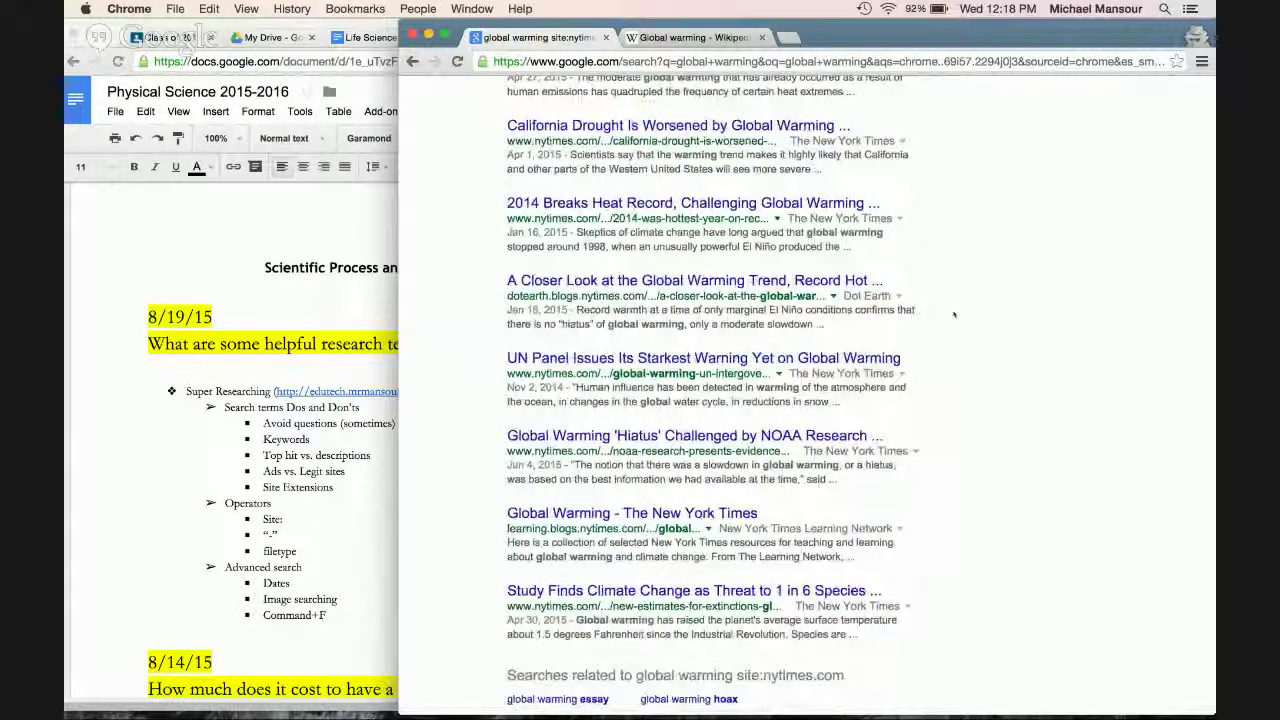
pyautogui.scroll(10, 953, 315)
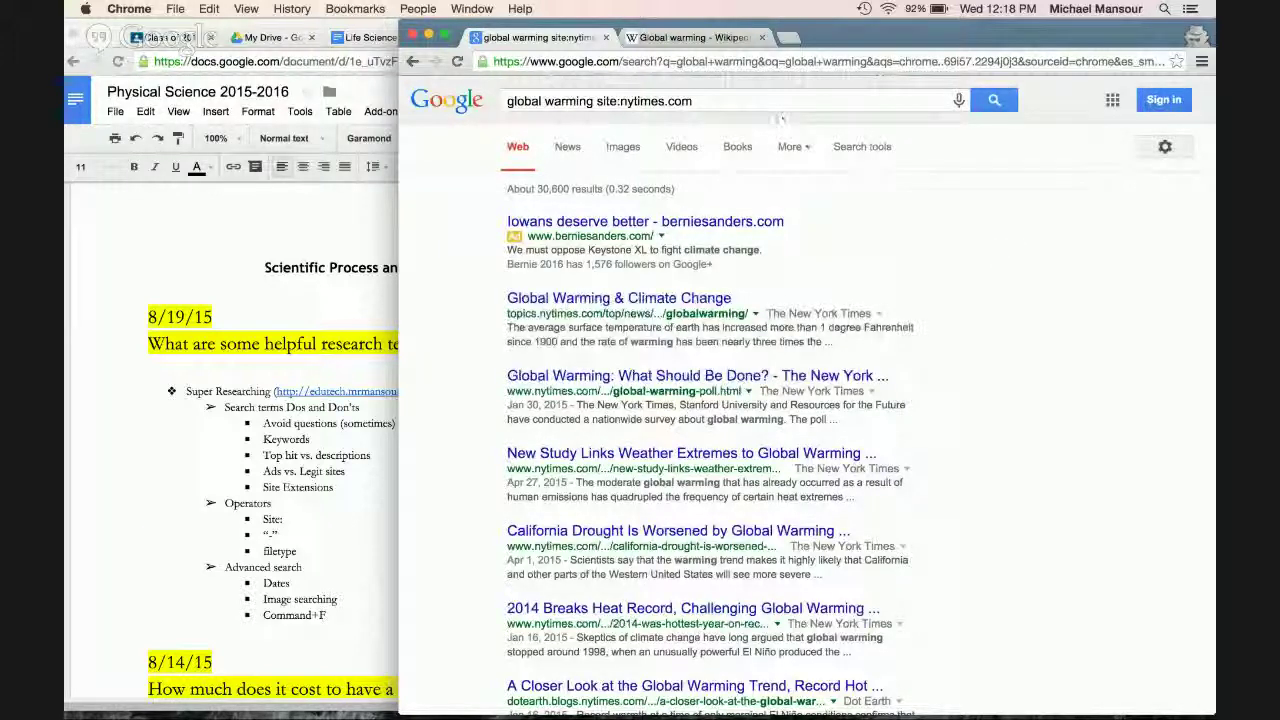
# Step: Replace nytimes.com with gov in the site restriction, search for "global warming site:gov" and look over the results
pyautogui.moveTo(697, 100); pyautogui.dragTo(620, 101)
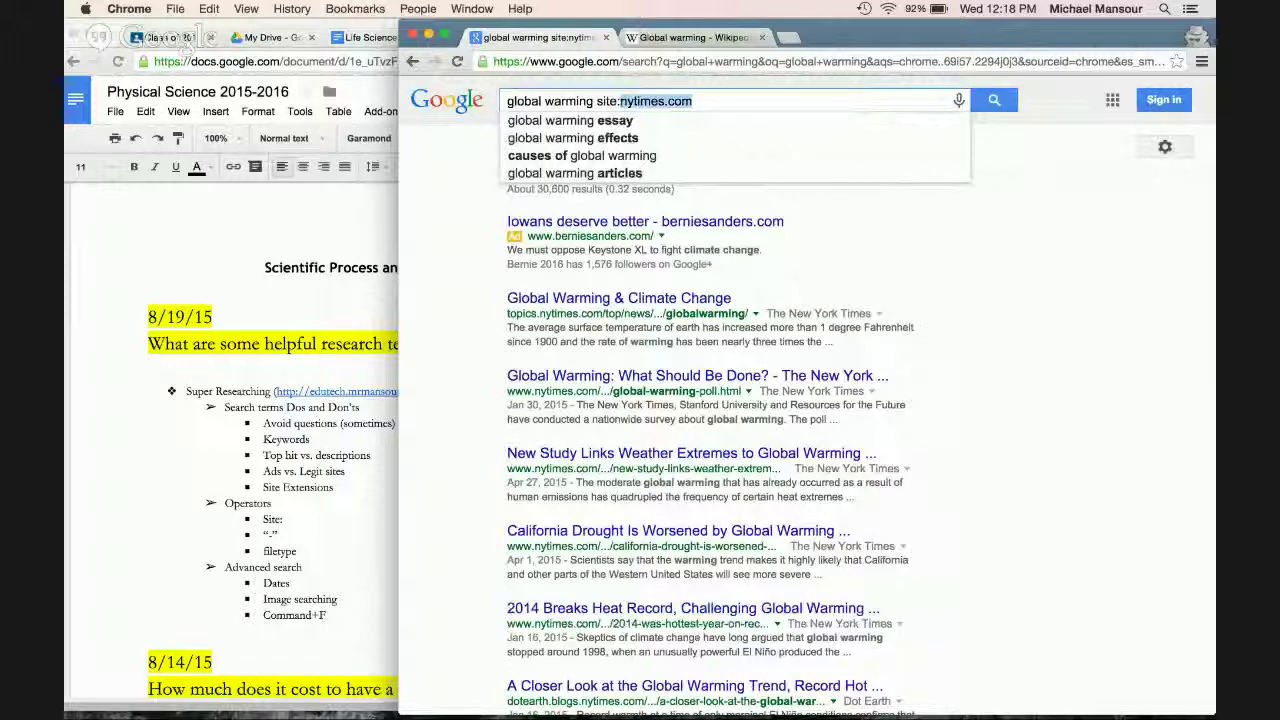
pyautogui.write('gov')
pyautogui.press('Return')
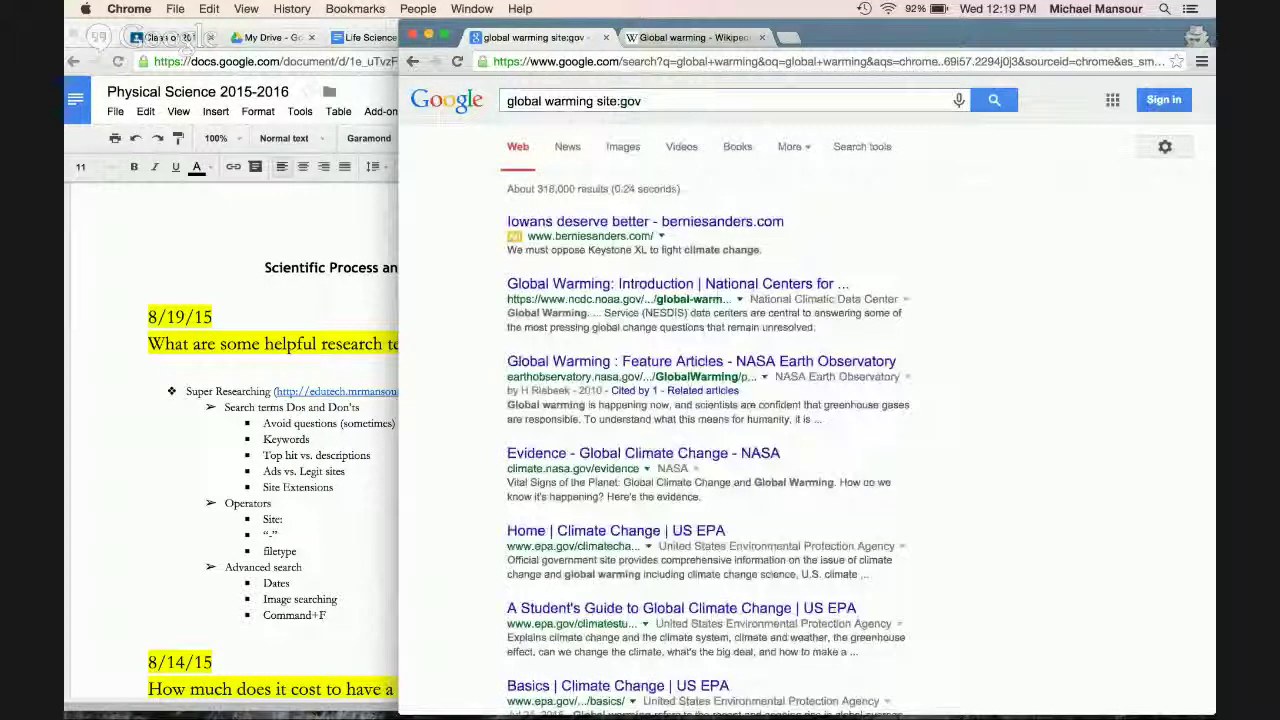
pyautogui.scroll(-1, 645, 345)
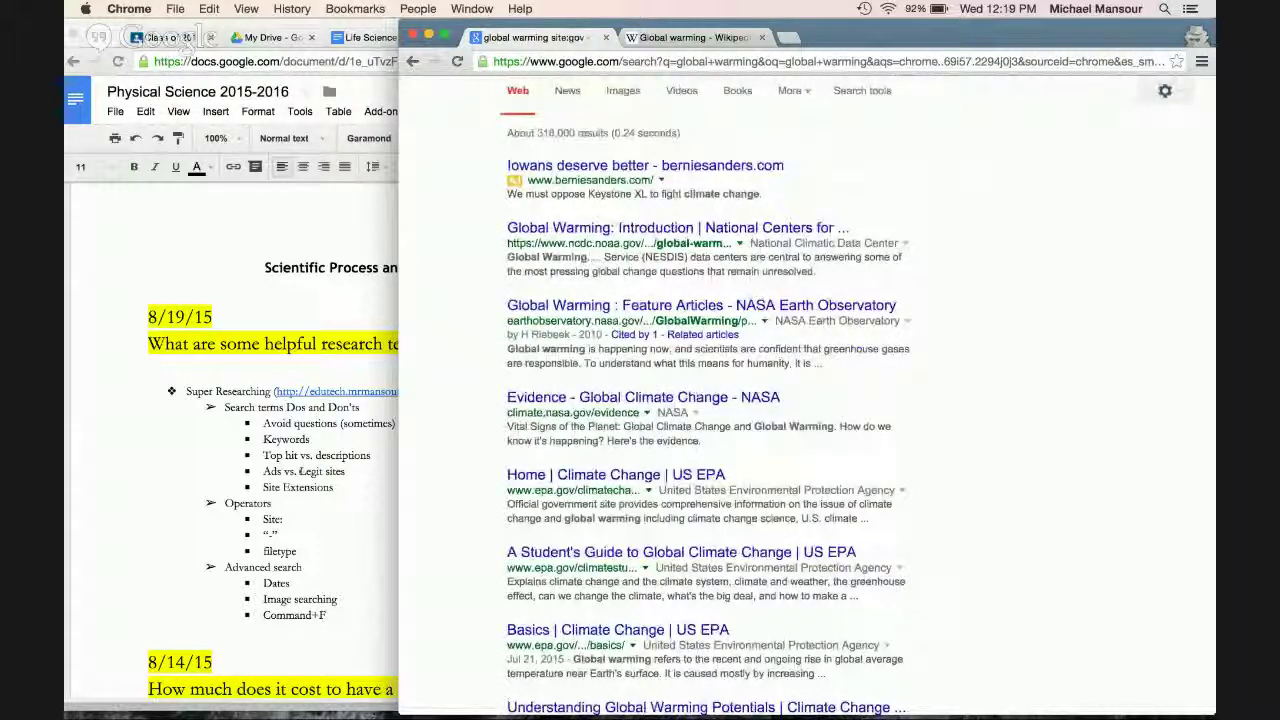
pyautogui.scroll(1, 954, 404)
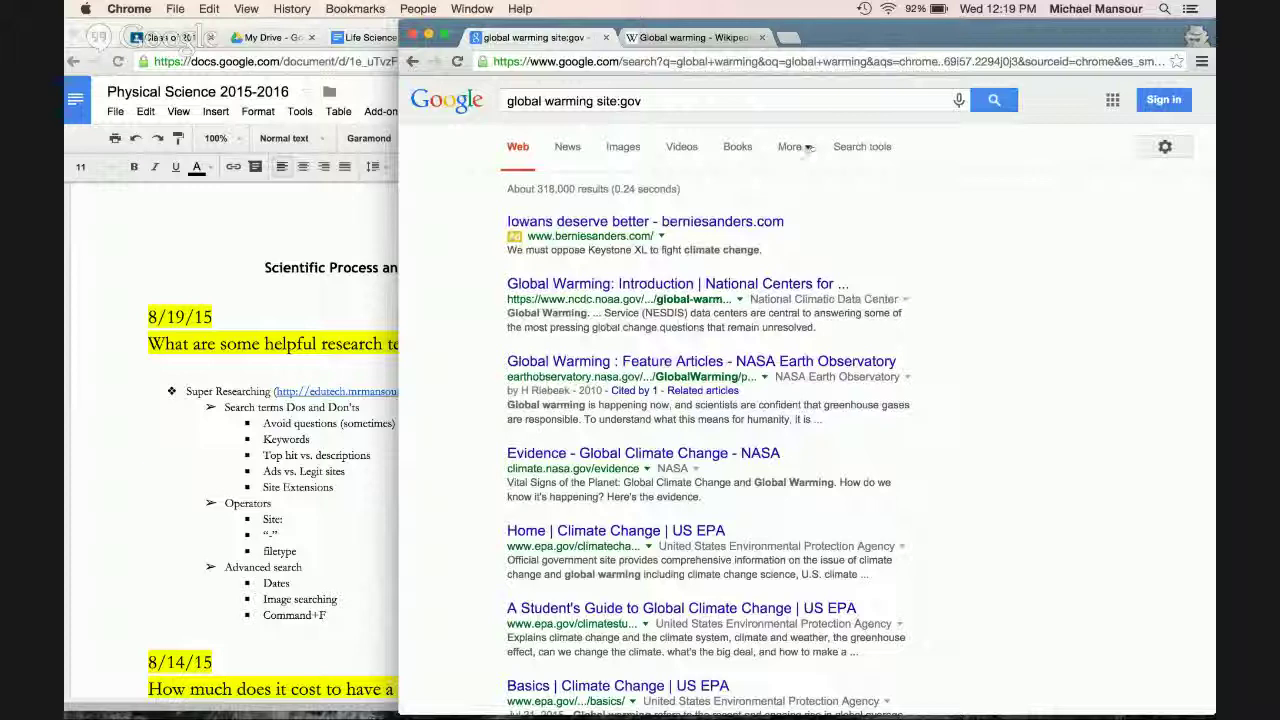
# Step: Change the site restriction from gov to nytimes.com and search for "global warming site:nytimes.com" again
pyautogui.click(645, 101)
pyautogui.press('BackSpace')
pyautogui.press('BackSpace')
pyautogui.press('BackSpace')
pyautogui.write('nytimes.com')
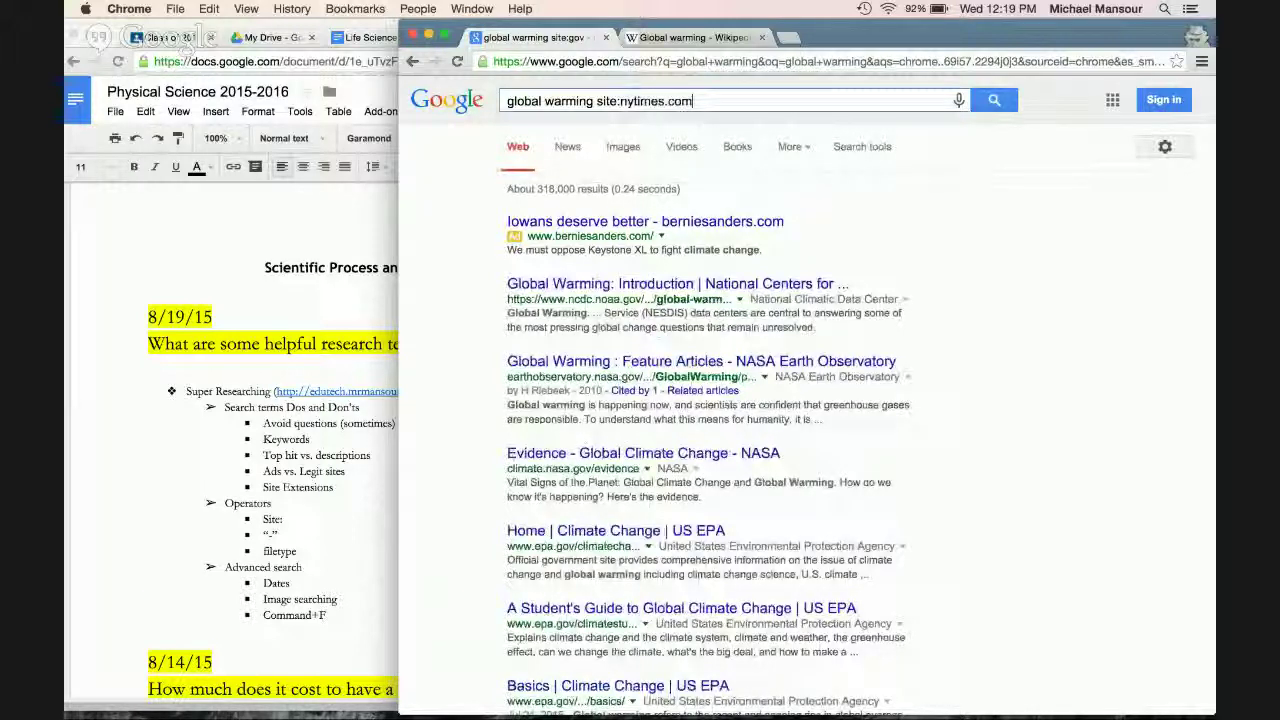
pyautogui.press('Return')
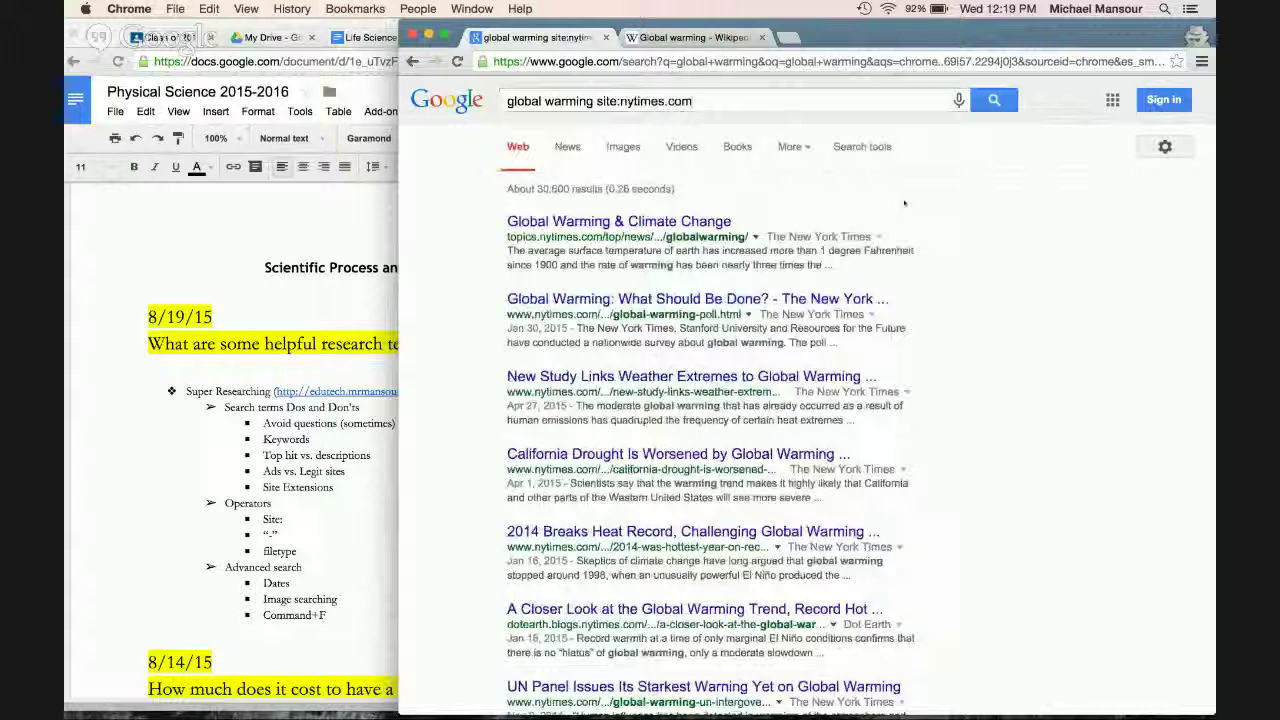
# Step: Limit the New York Times global warming results to the past week and review the filtered list
pyautogui.click(805, 147)
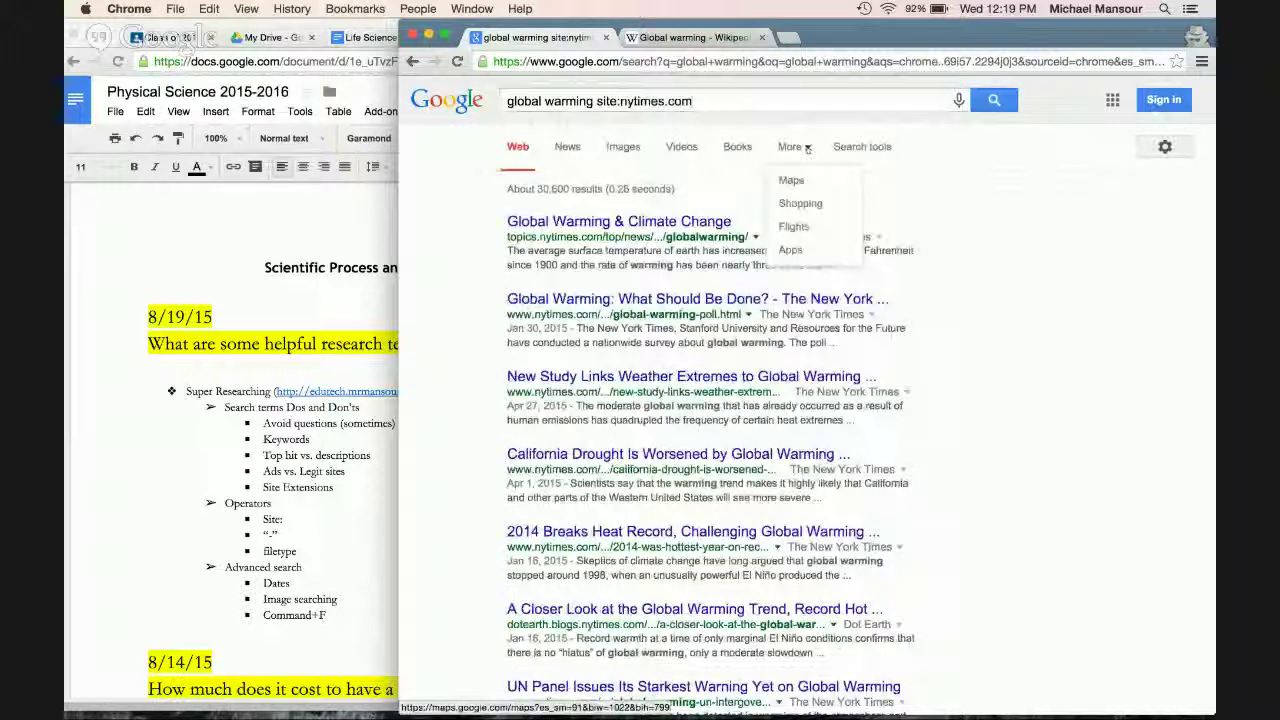
pyautogui.click(859, 148)
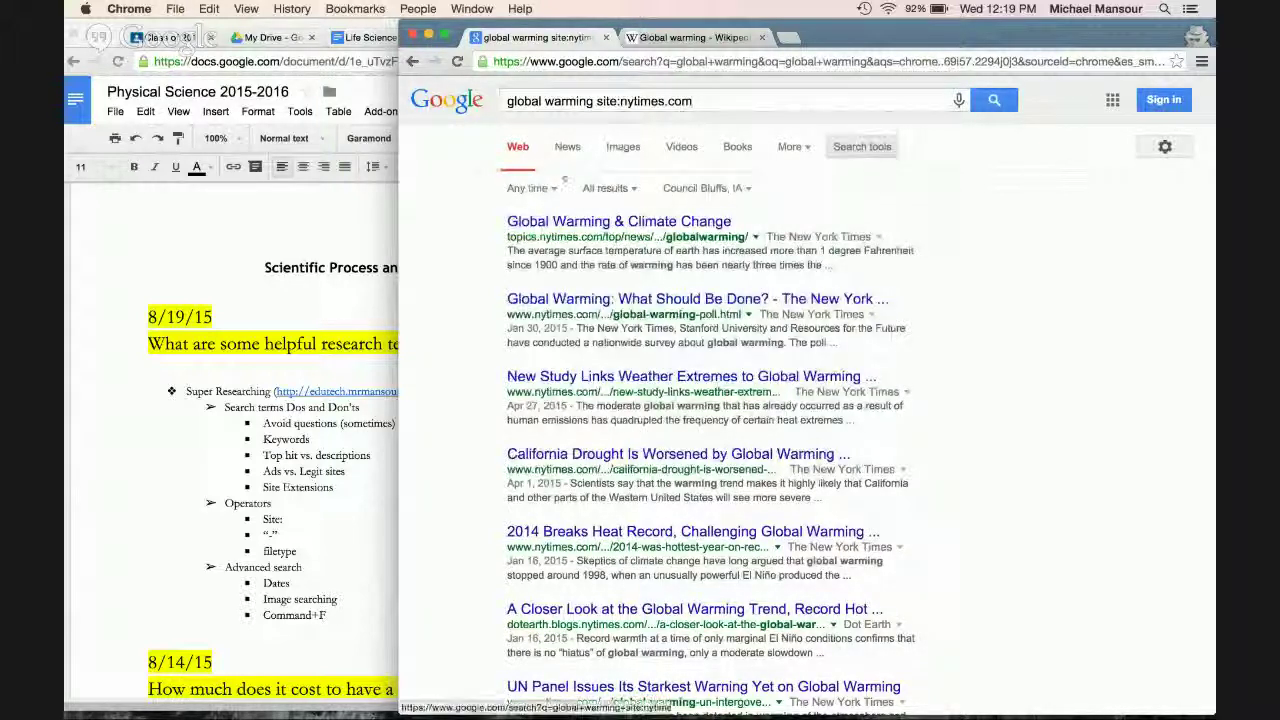
pyautogui.click(545, 189)
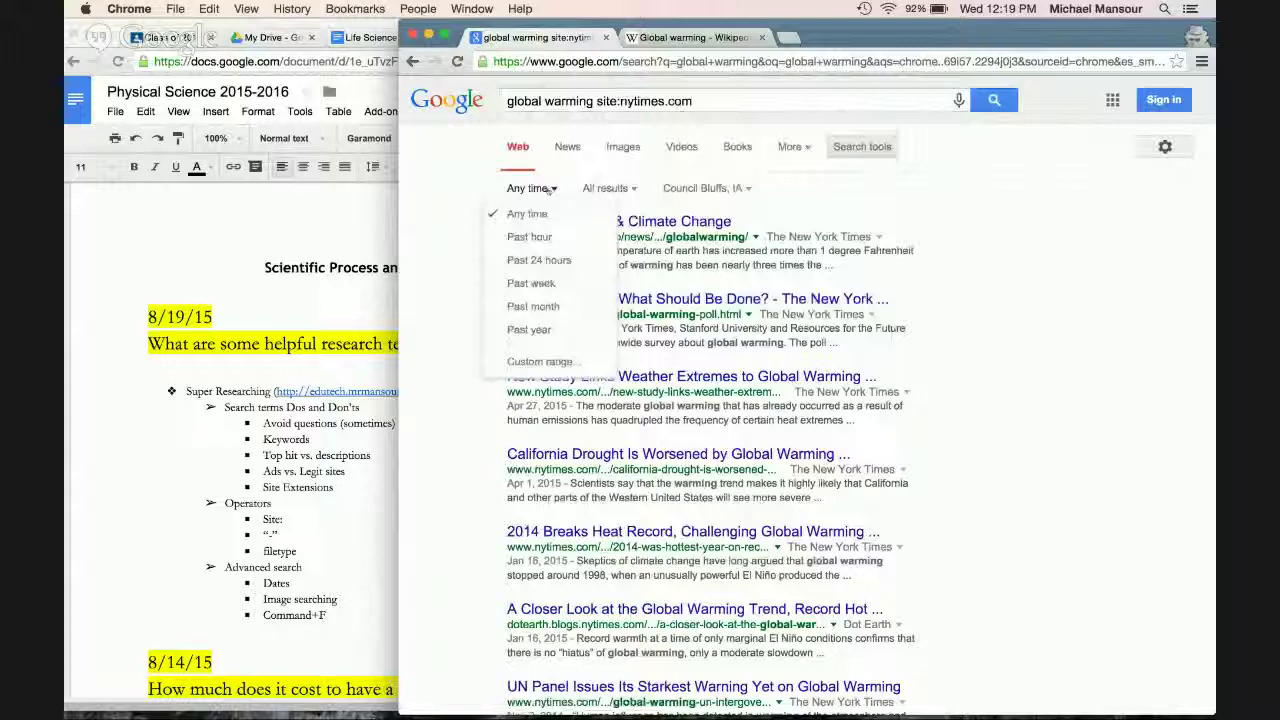
pyautogui.click(549, 284)
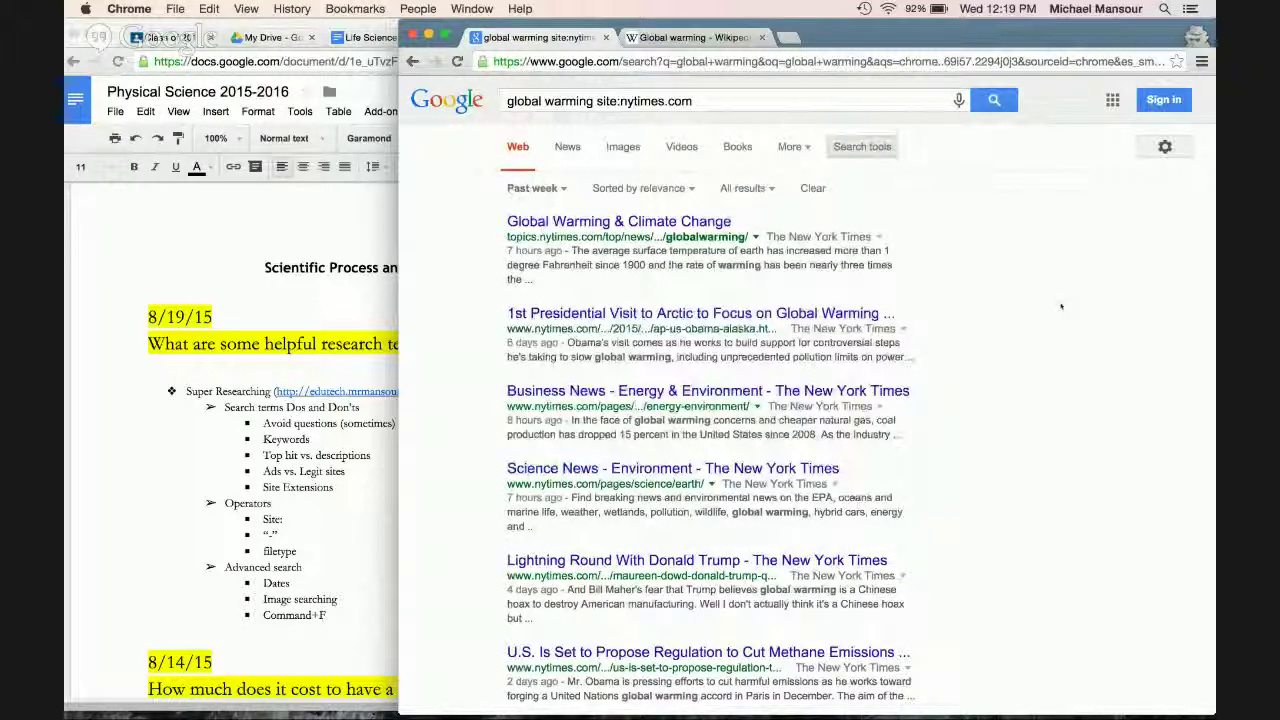
pyautogui.scroll(-3, 1061, 306)
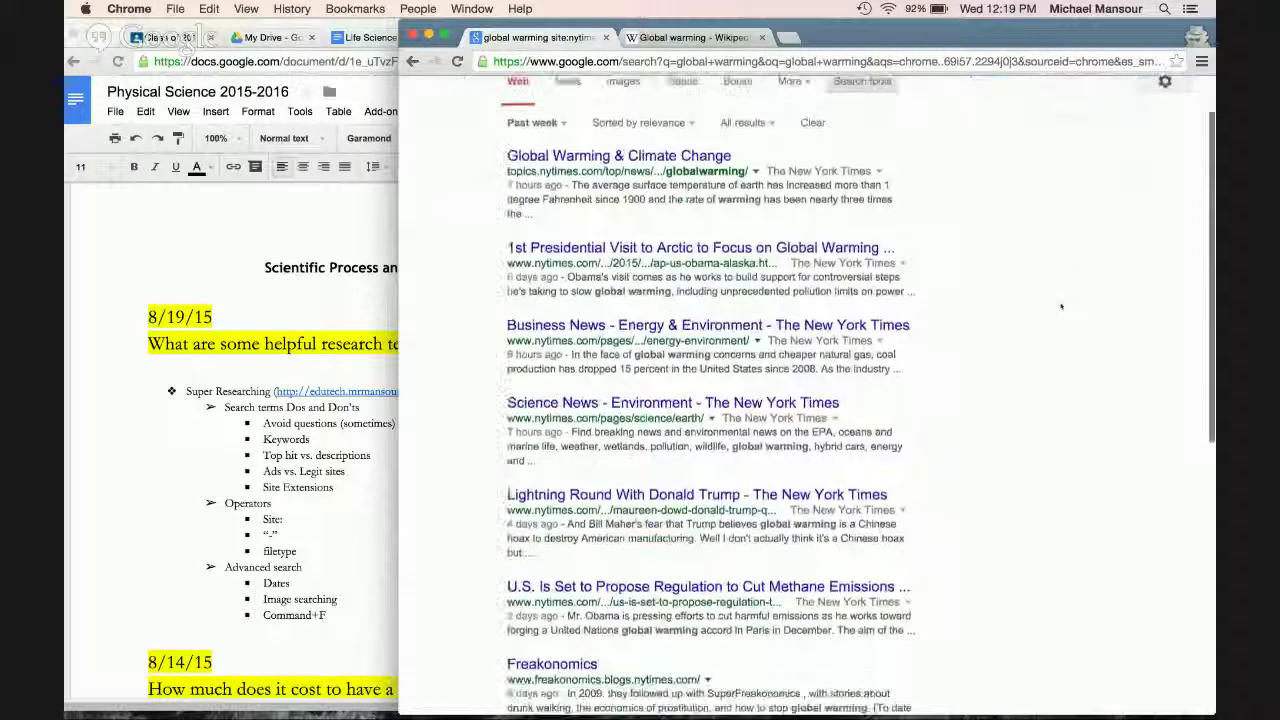
pyautogui.scroll(-4, 1061, 306)
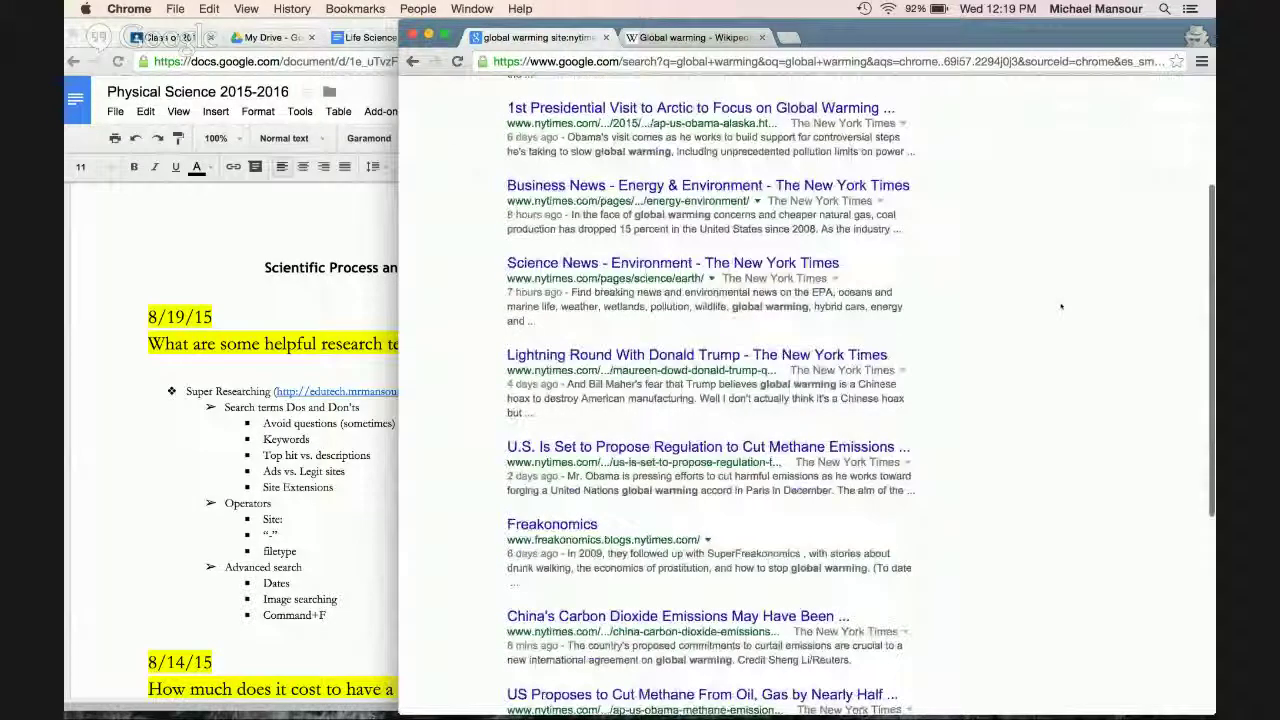
pyautogui.scroll(-4, 1061, 306)
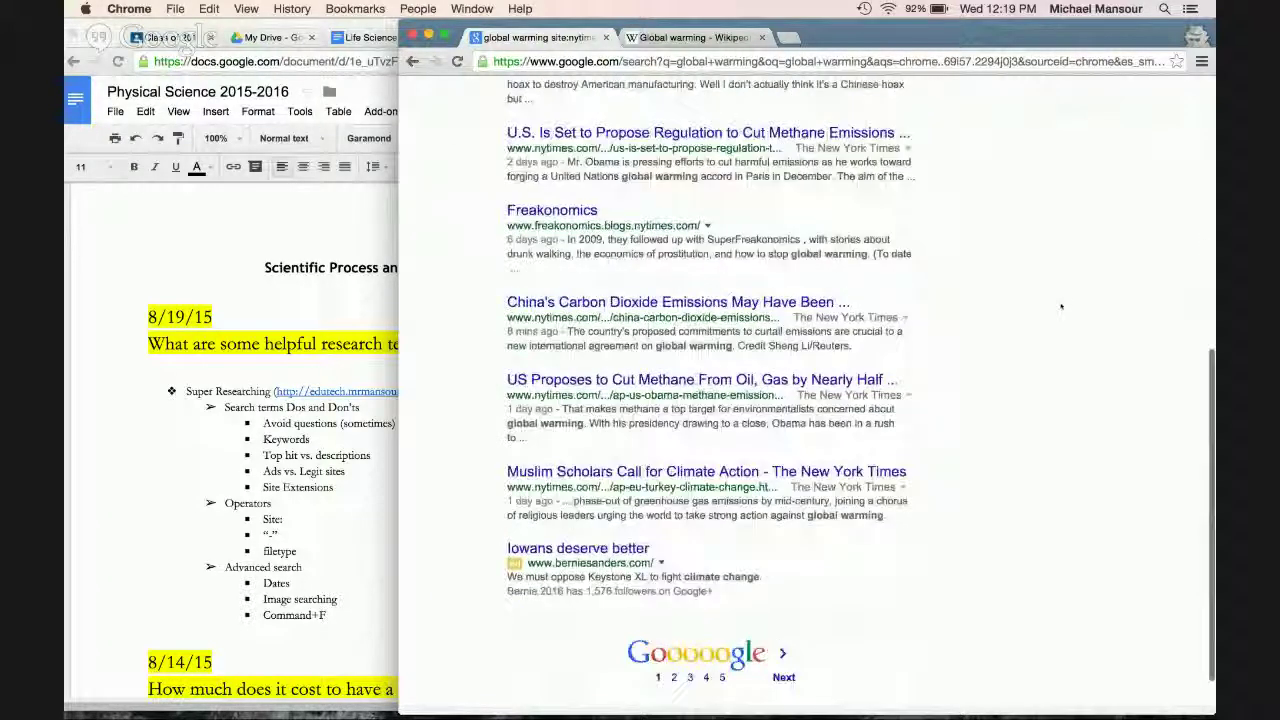
pyautogui.scroll(10, 1061, 306)
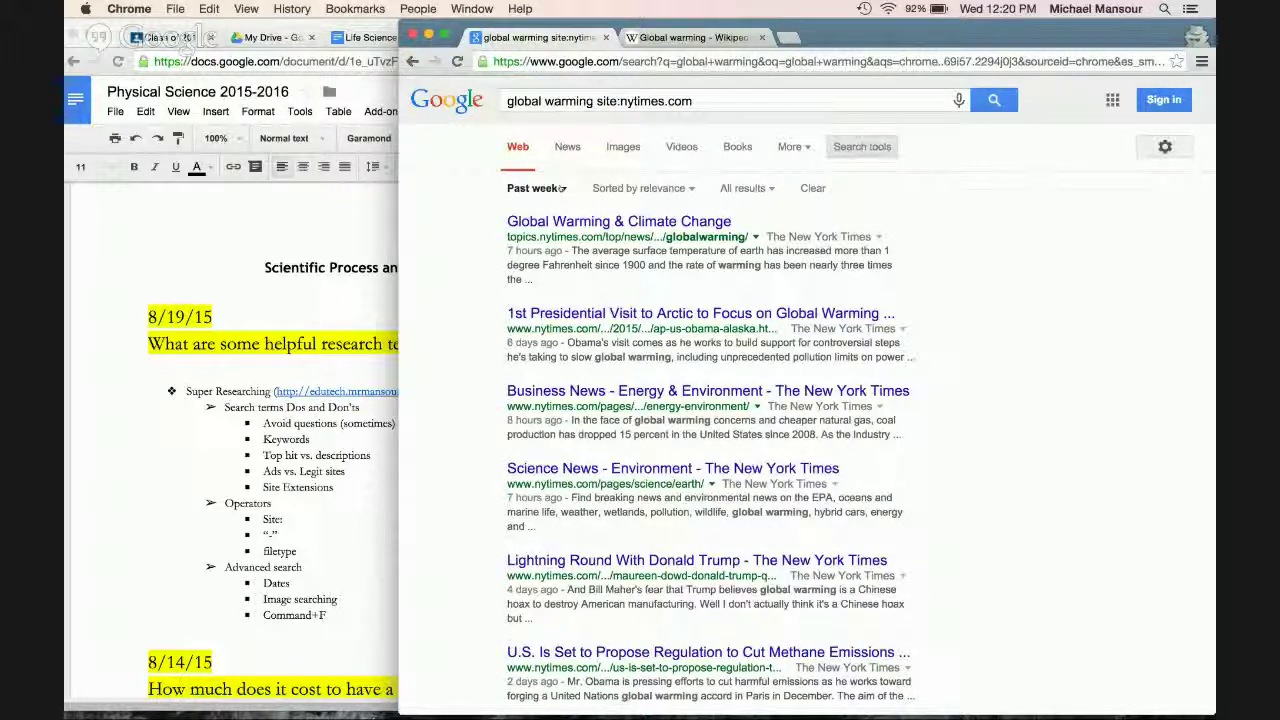
# Step: Clear the past-week filter from the New York Times global warming search and look over the unfiltered results
pyautogui.click(562, 189)
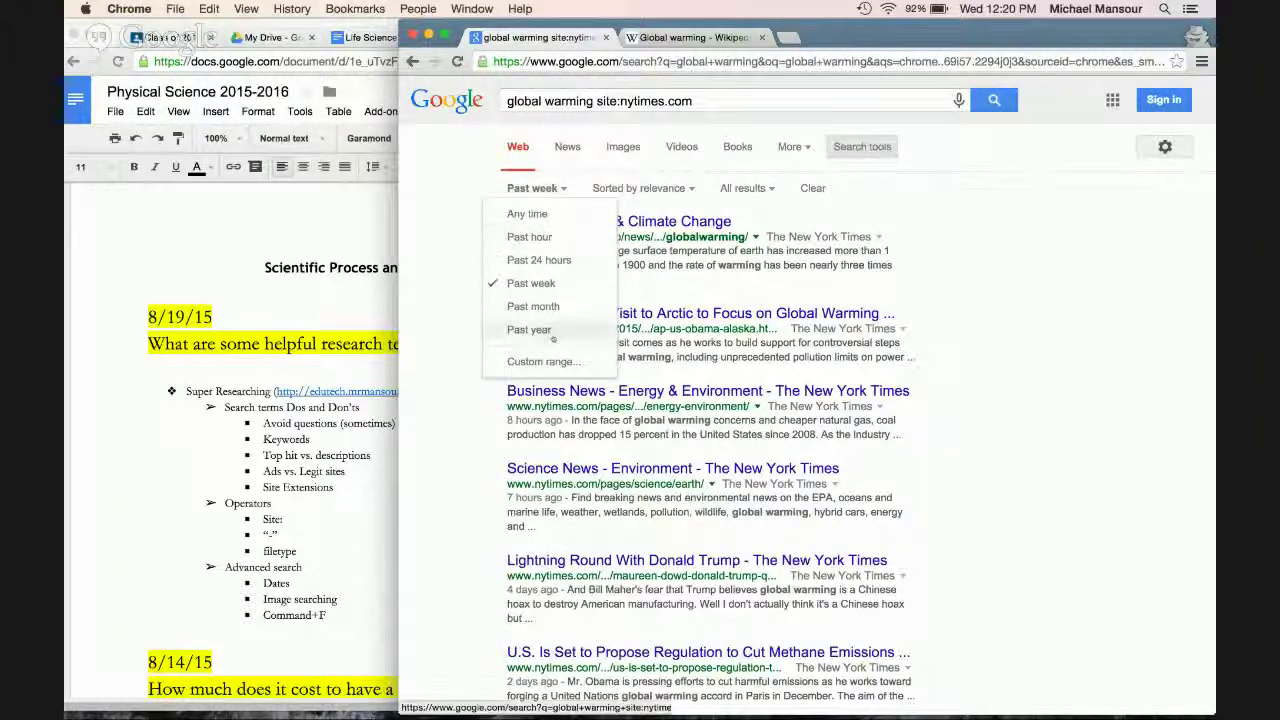
pyautogui.click(812, 188)
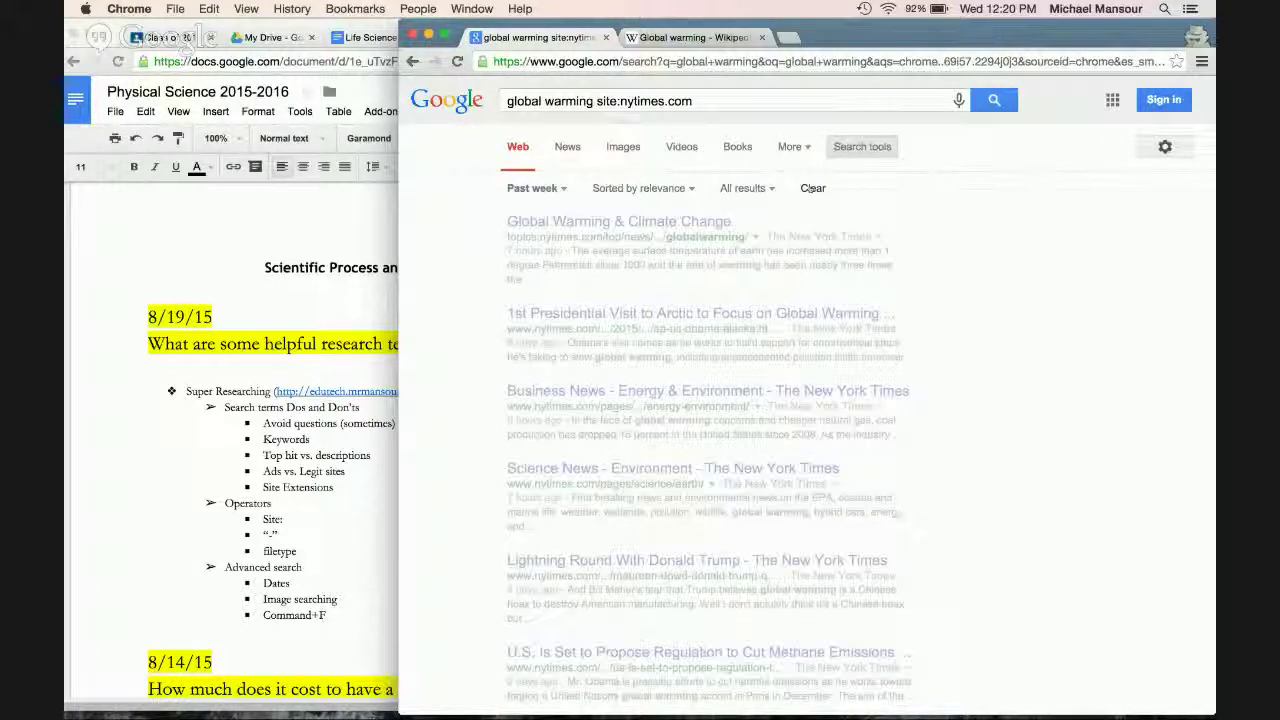
pyautogui.scroll(-1, 1038, 277)
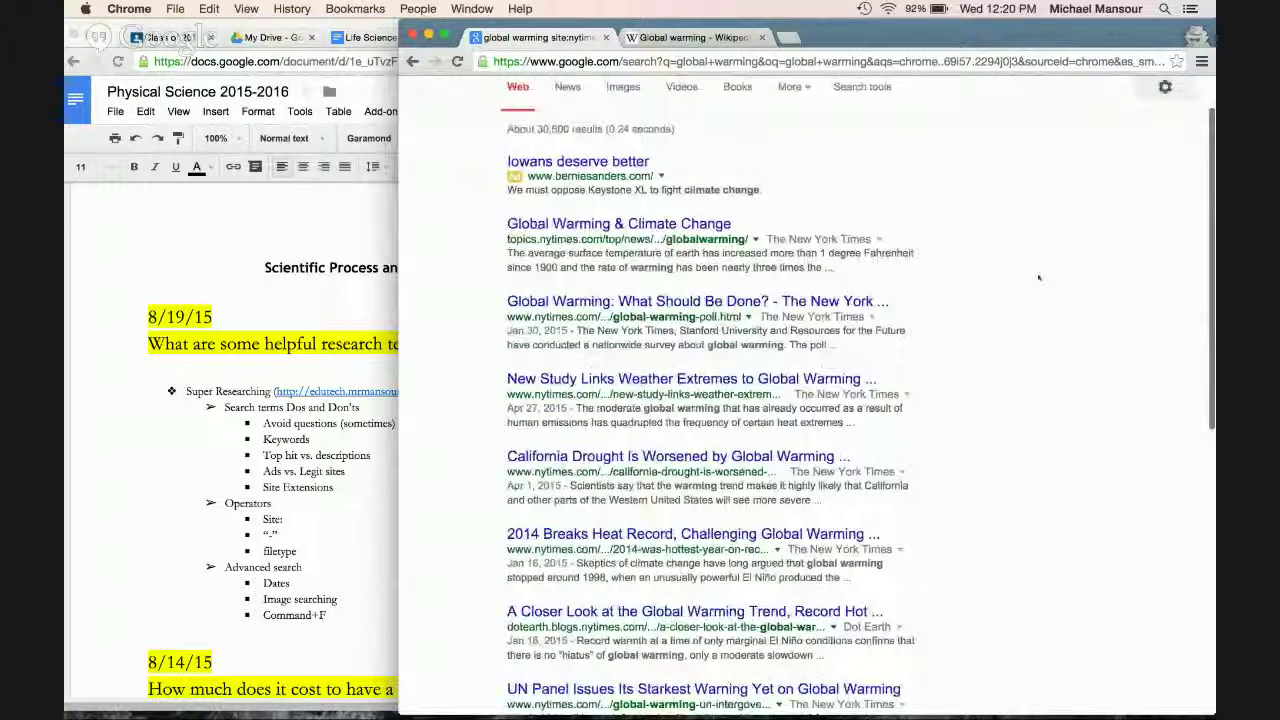
pyautogui.scroll(1, 1038, 277)
# Step: Limit the New York Times results to a custom date range from 8/15/1980 to 8/15/1990 and review the filtered list
pyautogui.click(862, 146)
pyautogui.click(530, 188)
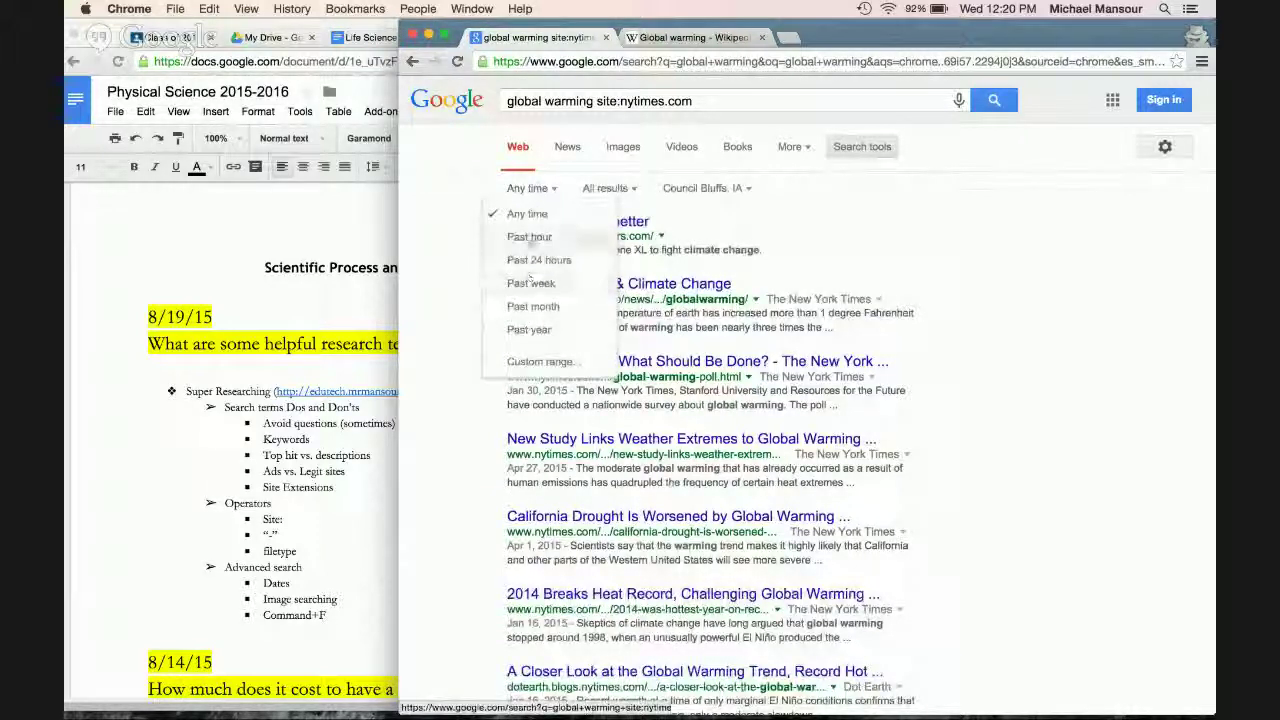
pyautogui.click(548, 362)
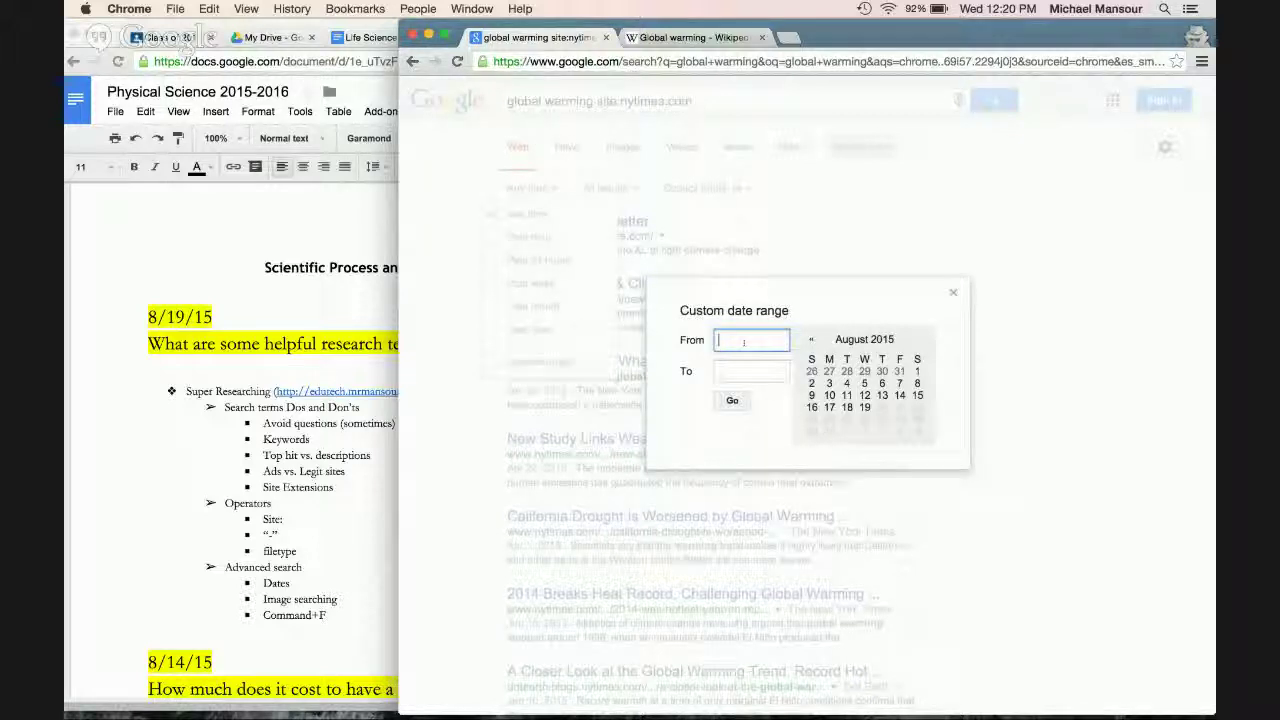
pyautogui.write('8/15/1980')
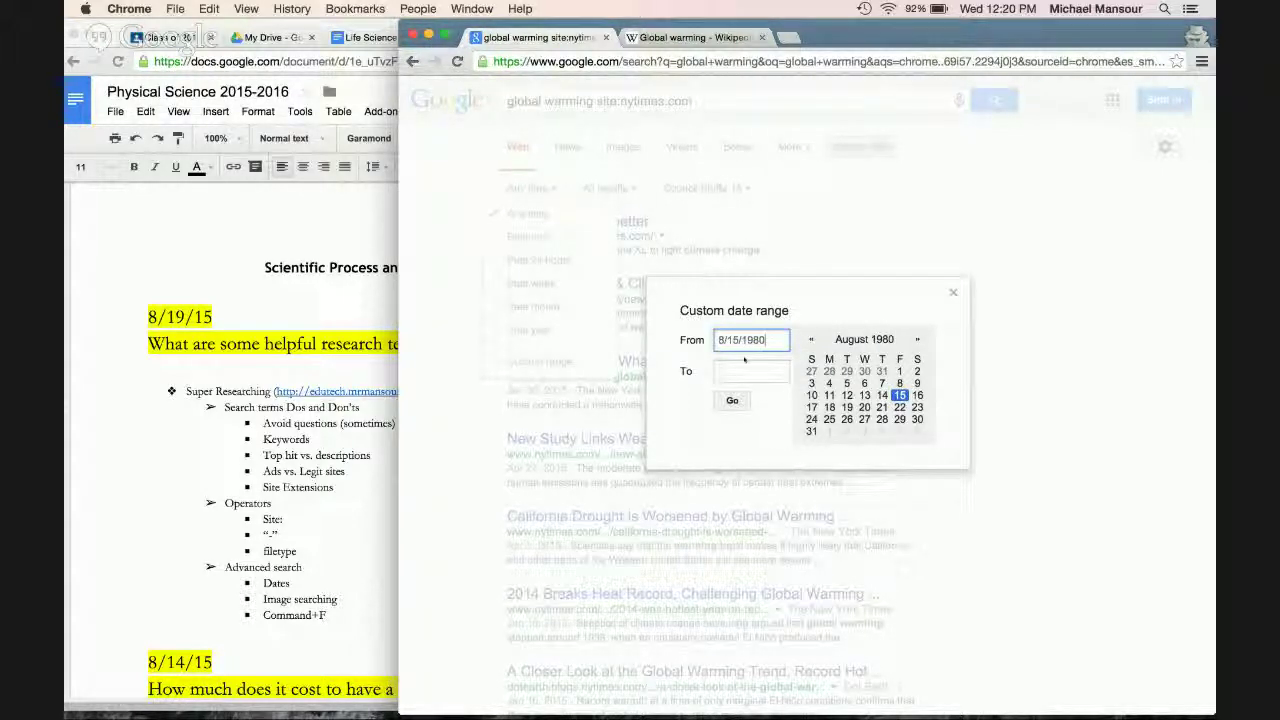
pyautogui.click(745, 371)
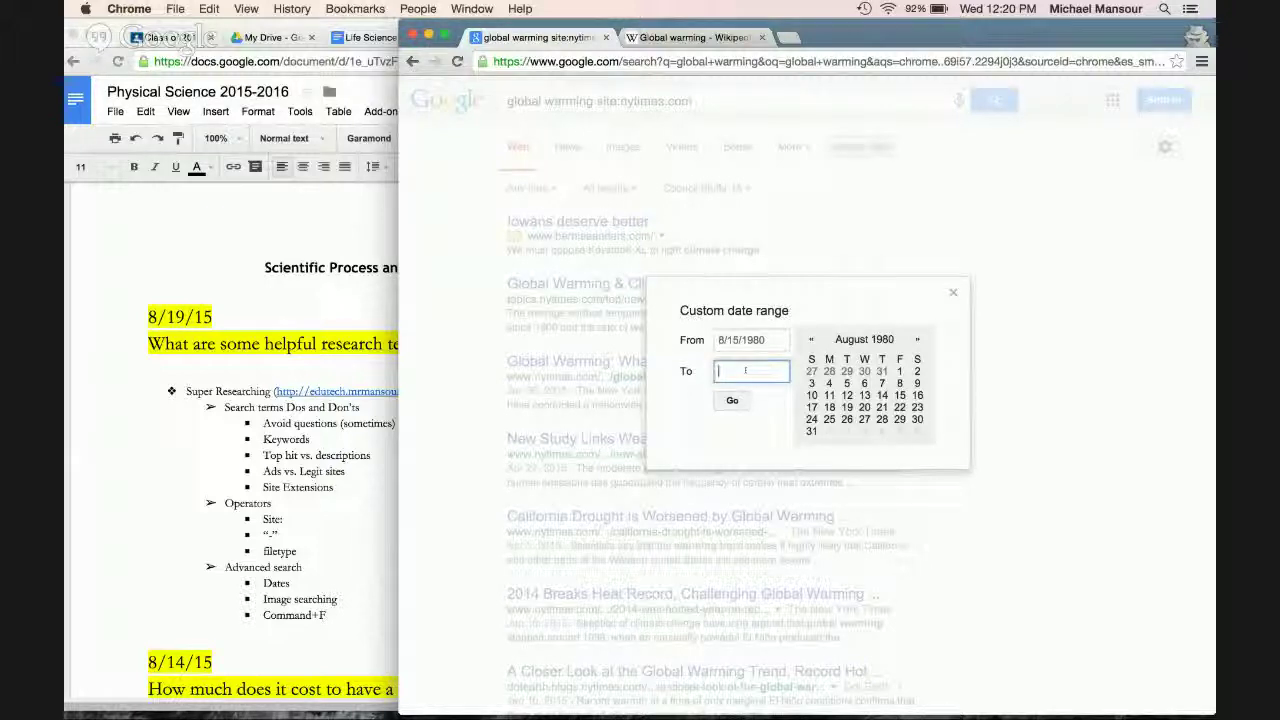
pyautogui.write('8/15/1990')
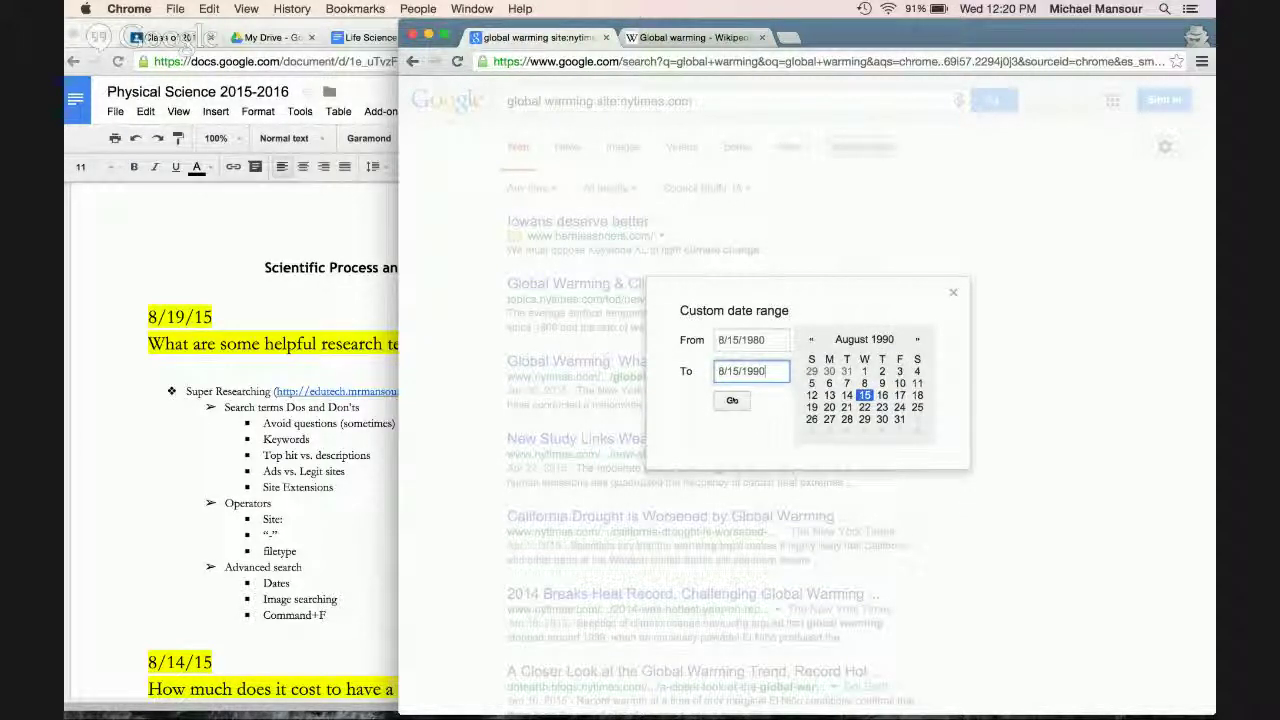
pyautogui.click(732, 400)
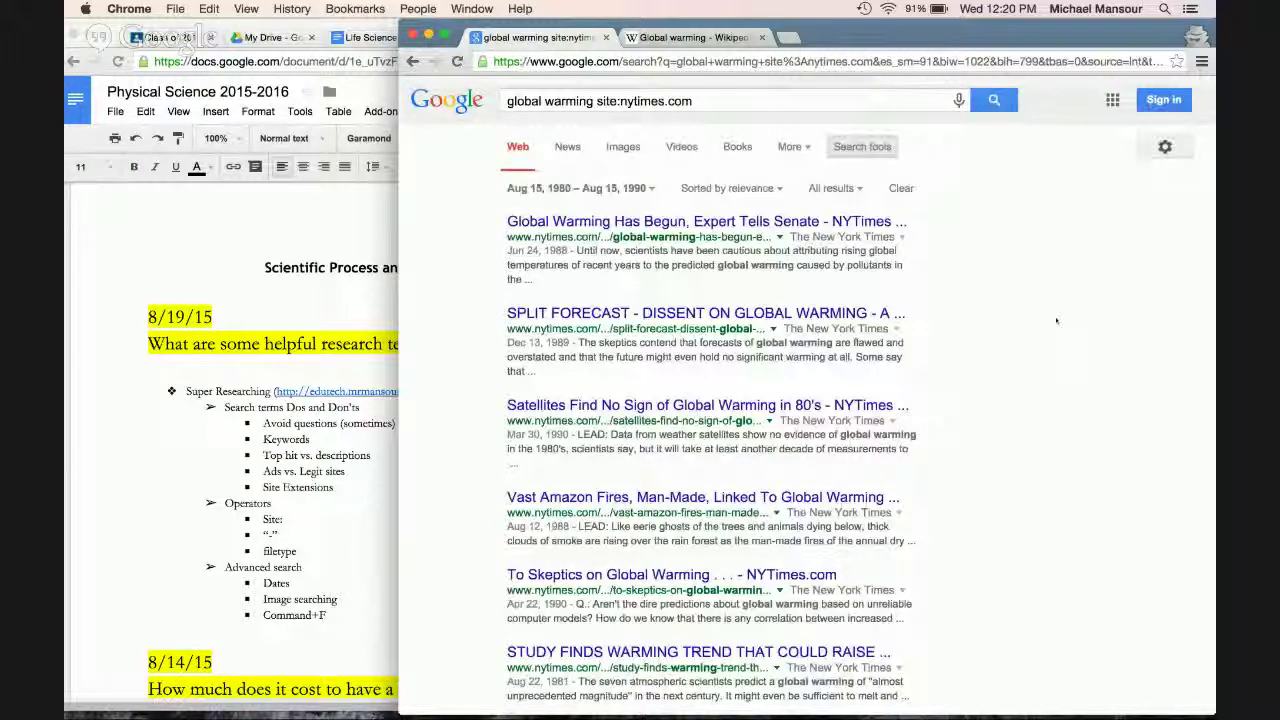
pyautogui.scroll(-5, 1056, 320)
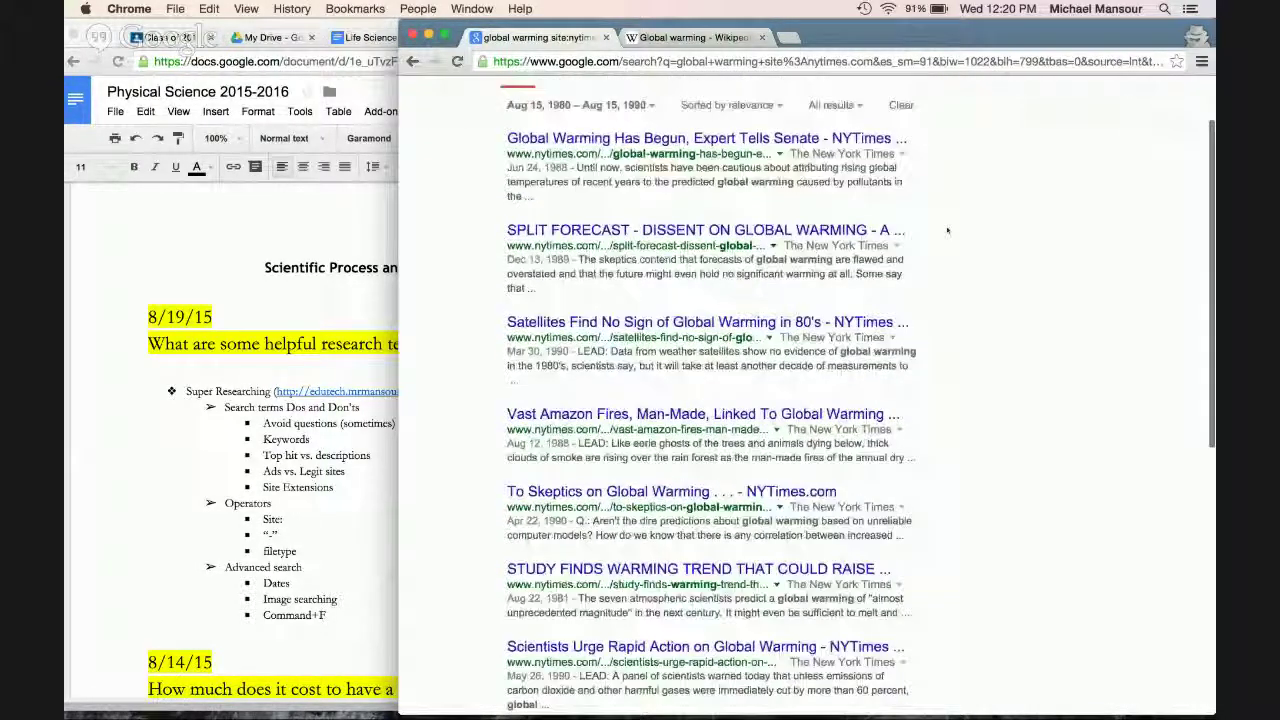
pyautogui.scroll(-5, 947, 230)
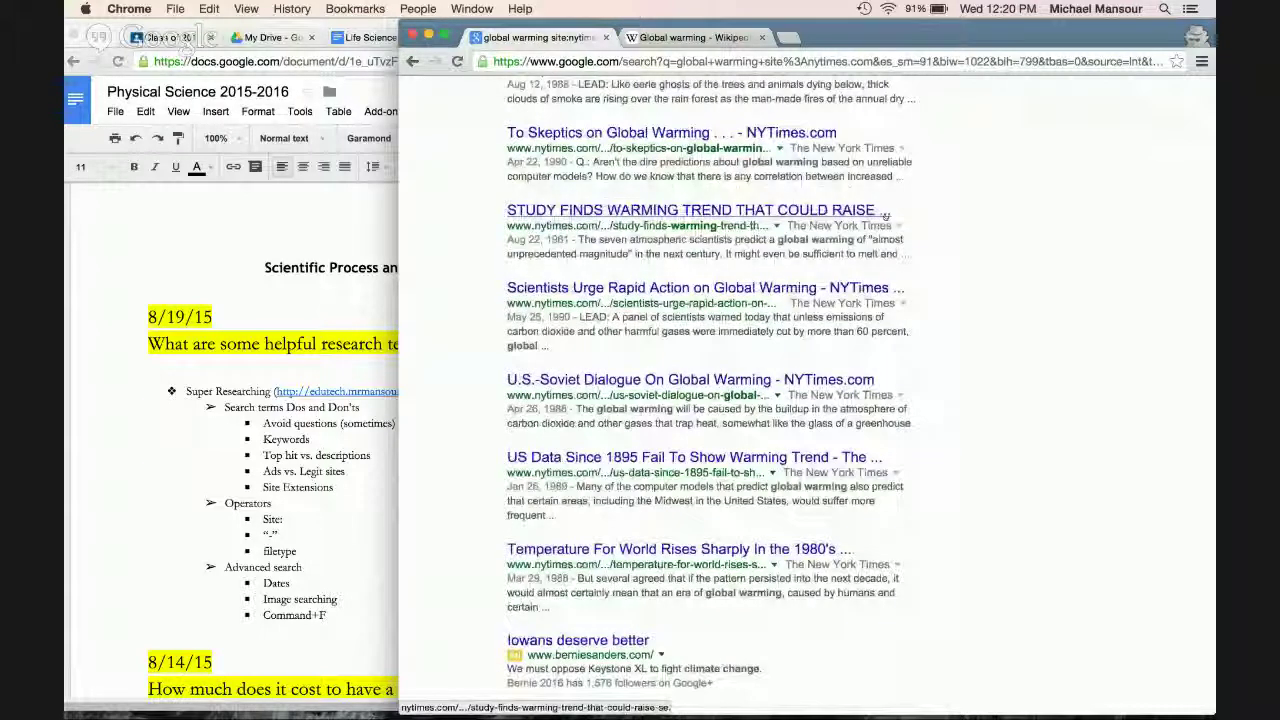
pyautogui.scroll(-3, 933, 240)
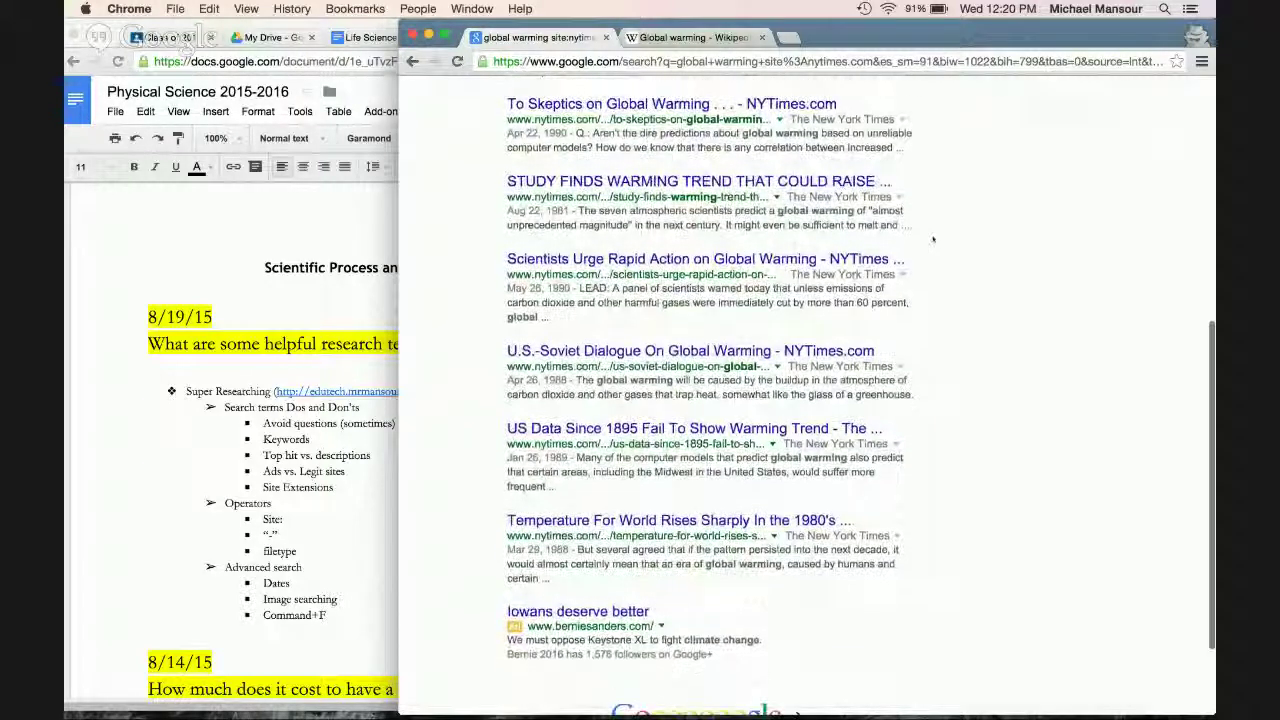
pyautogui.scroll(10, 933, 240)
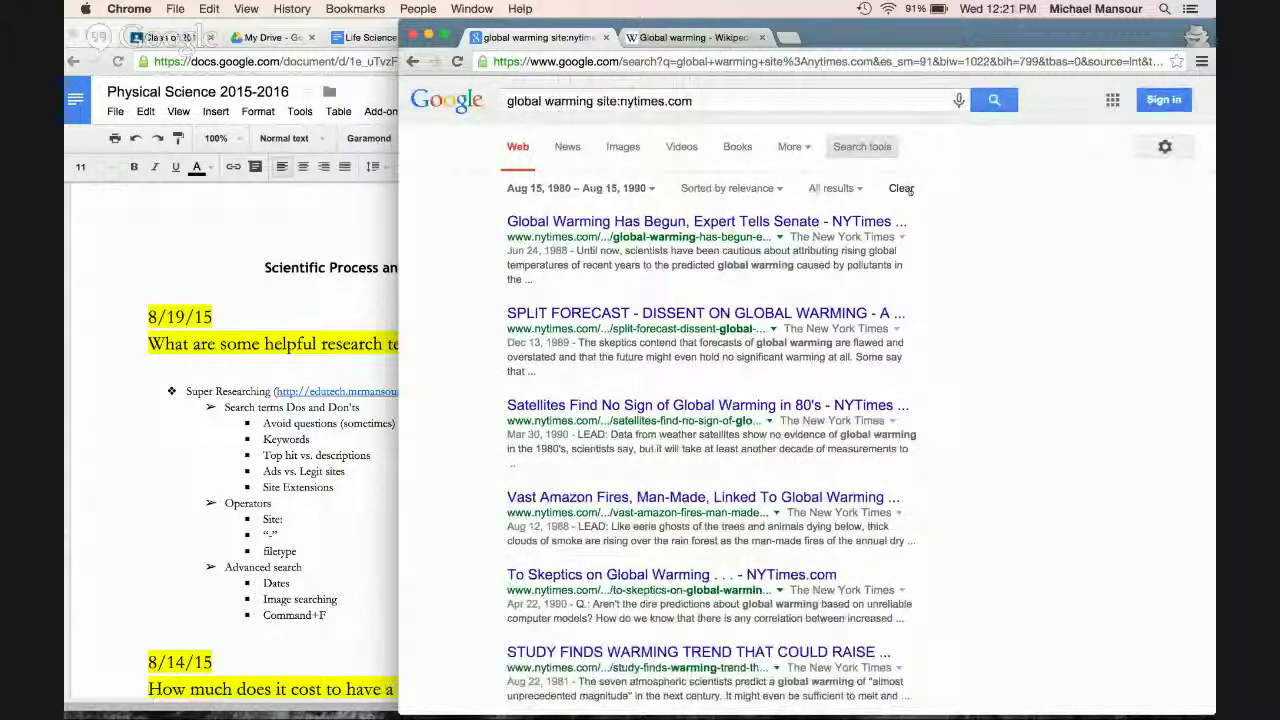
# Step: Clear the date range, search for "global warming filetype:pdf" instead of restricting the site, and look over the results
pyautogui.click(901, 188)
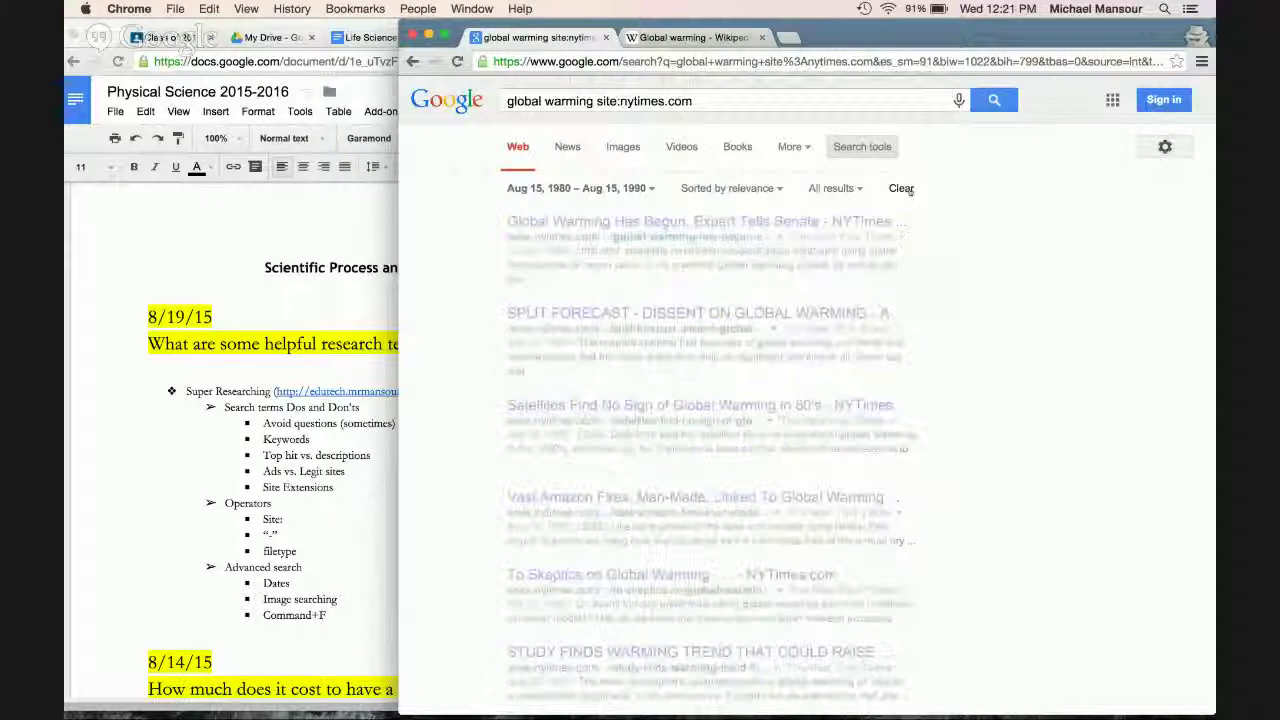
pyautogui.click(685, 101)
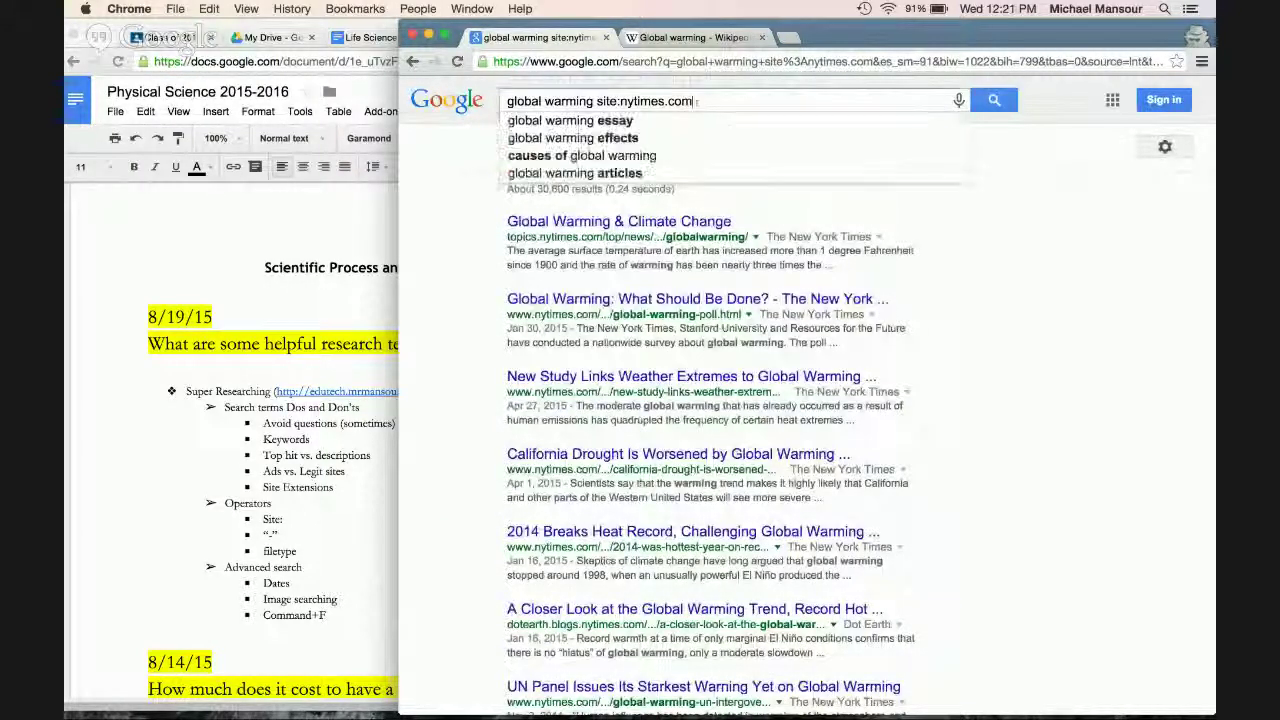
pyautogui.moveTo(669, 101); pyautogui.dragTo(598, 101)
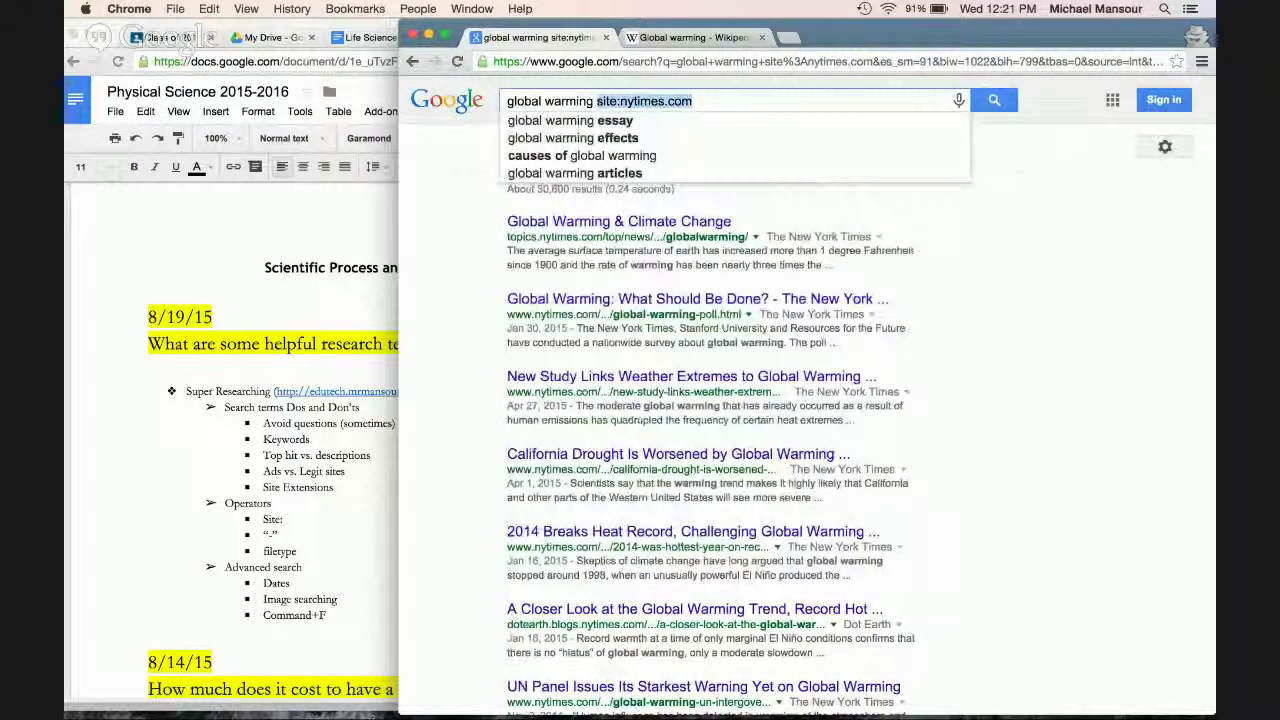
pyautogui.press('BackSpace')
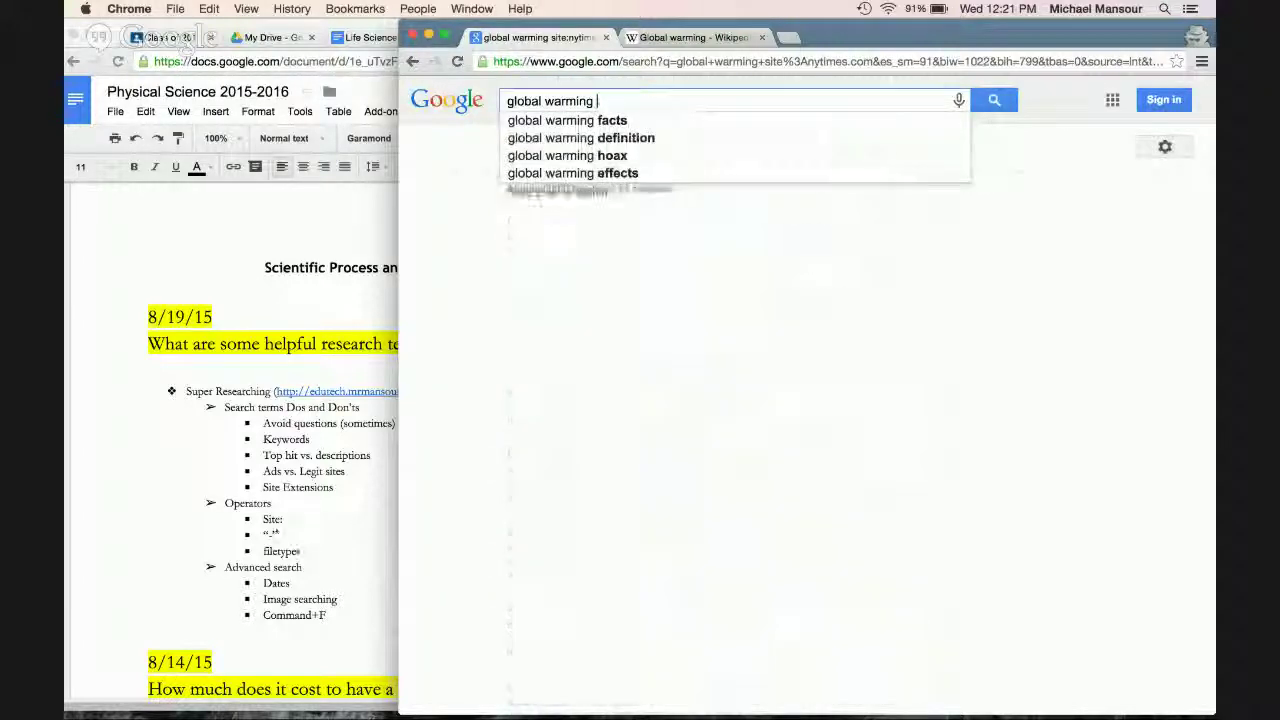
pyautogui.press('super+grave')
pyautogui.click(678, 110)
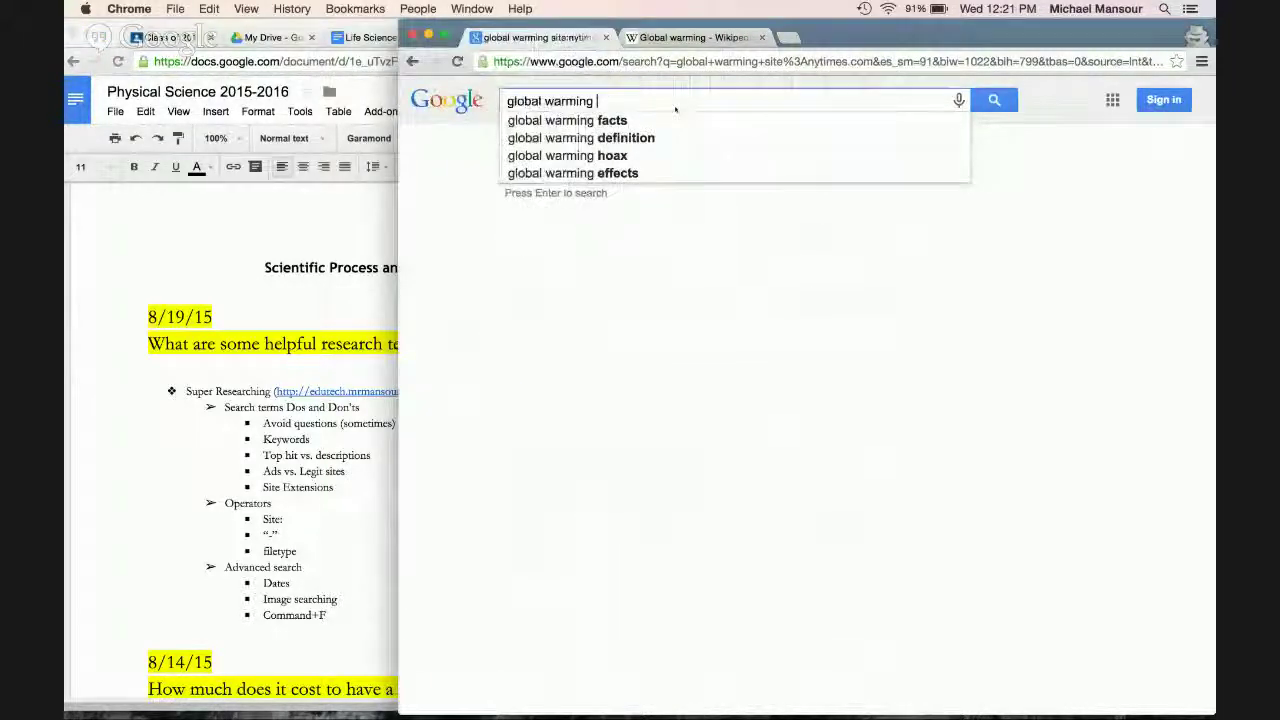
pyautogui.write('filetype:pdf')
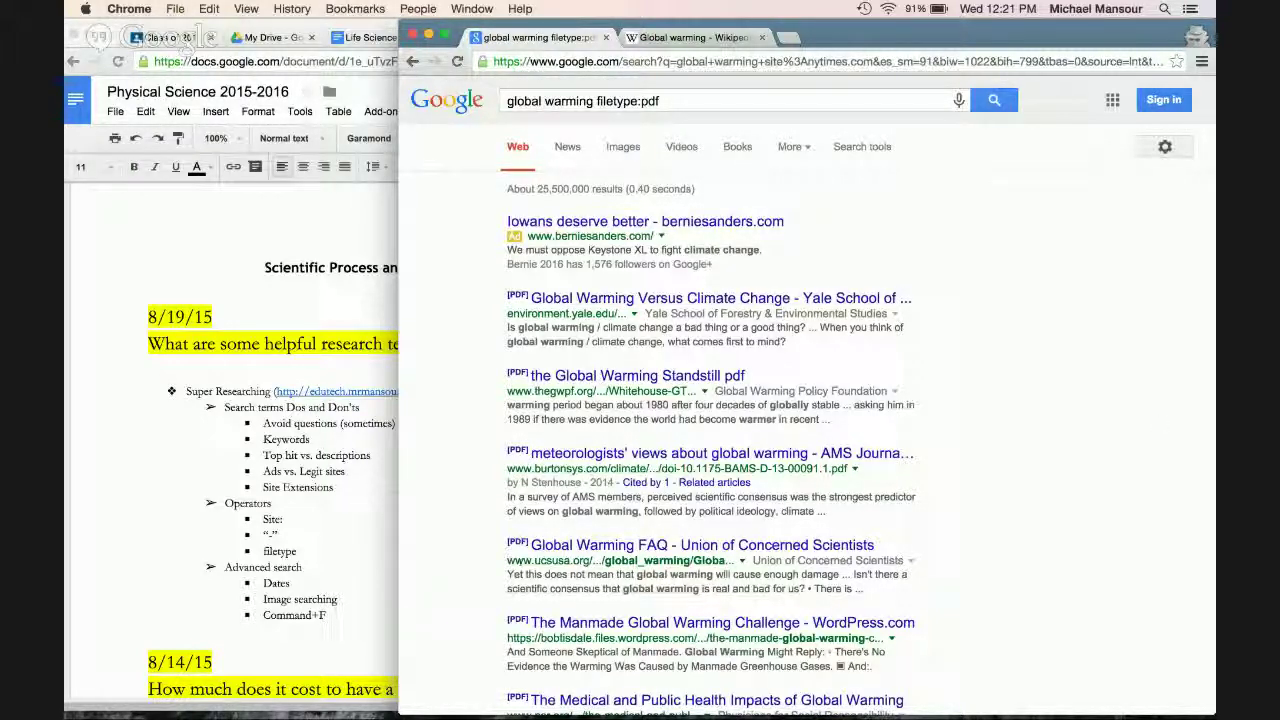
pyautogui.scroll(-2, 519, 571)
pyautogui.scroll(2, 519, 571)
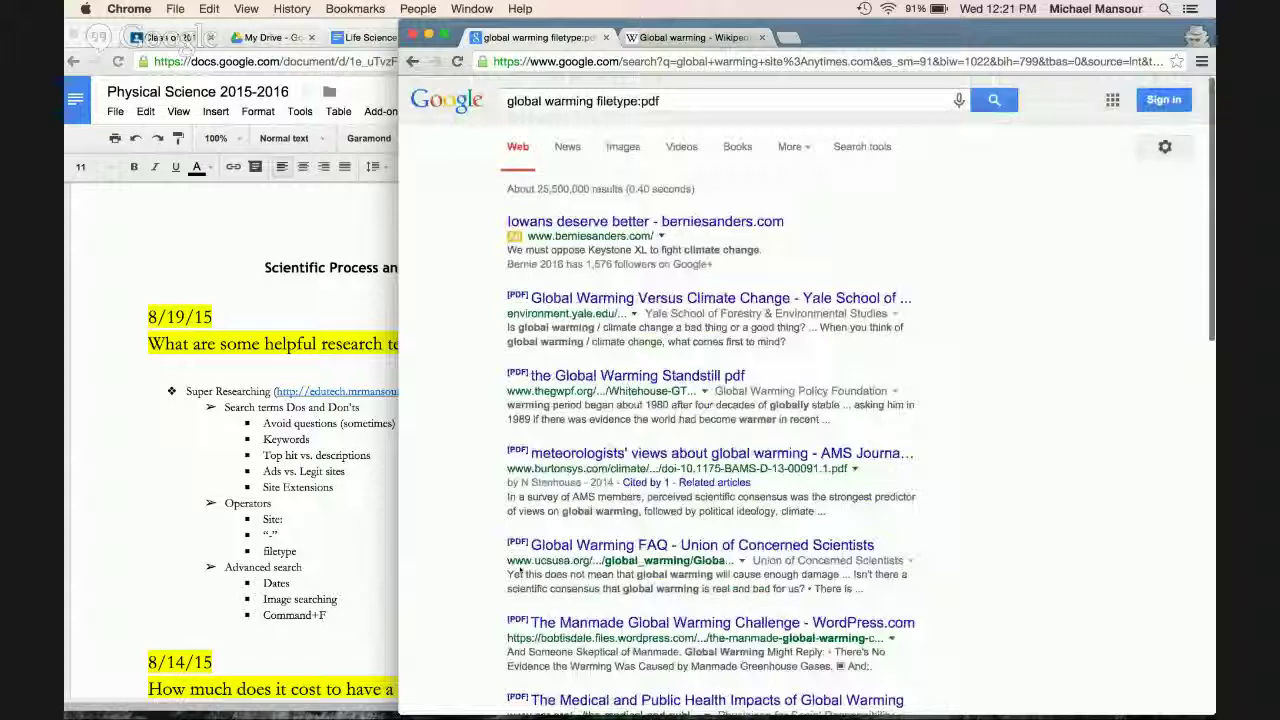
pyautogui.scroll(-5, 597, 481)
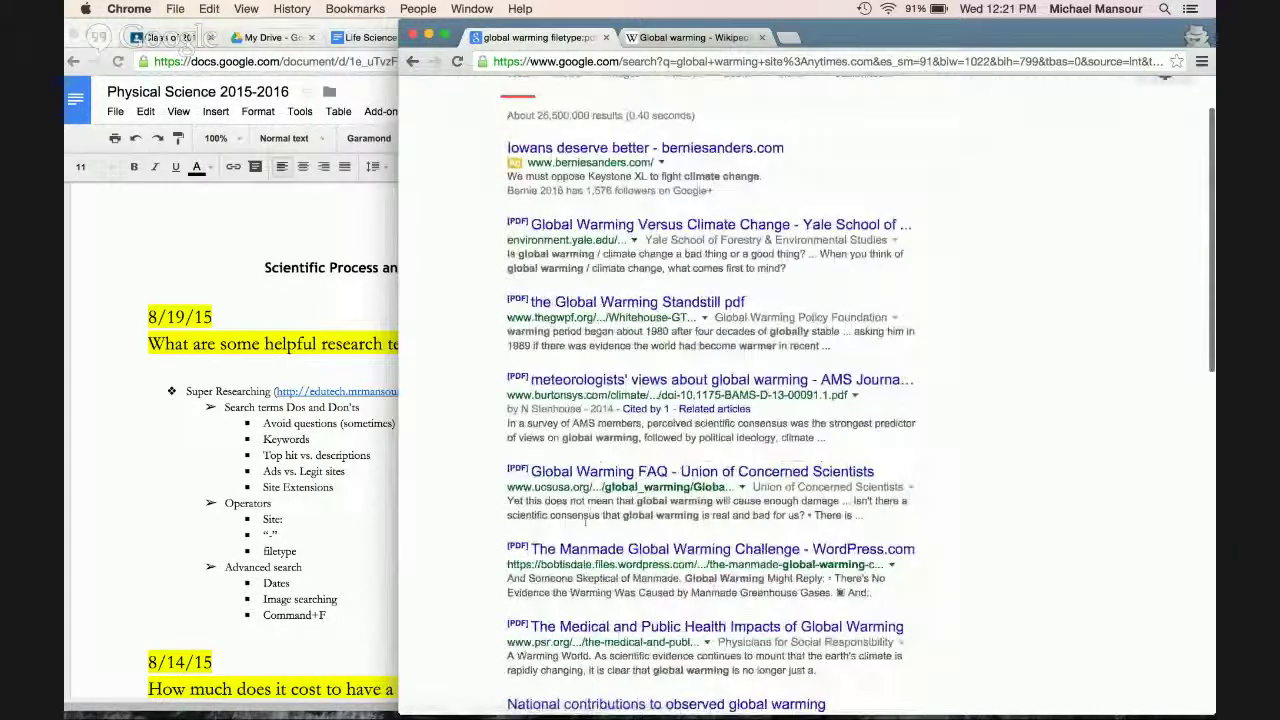
pyautogui.scroll(5, 588, 524)
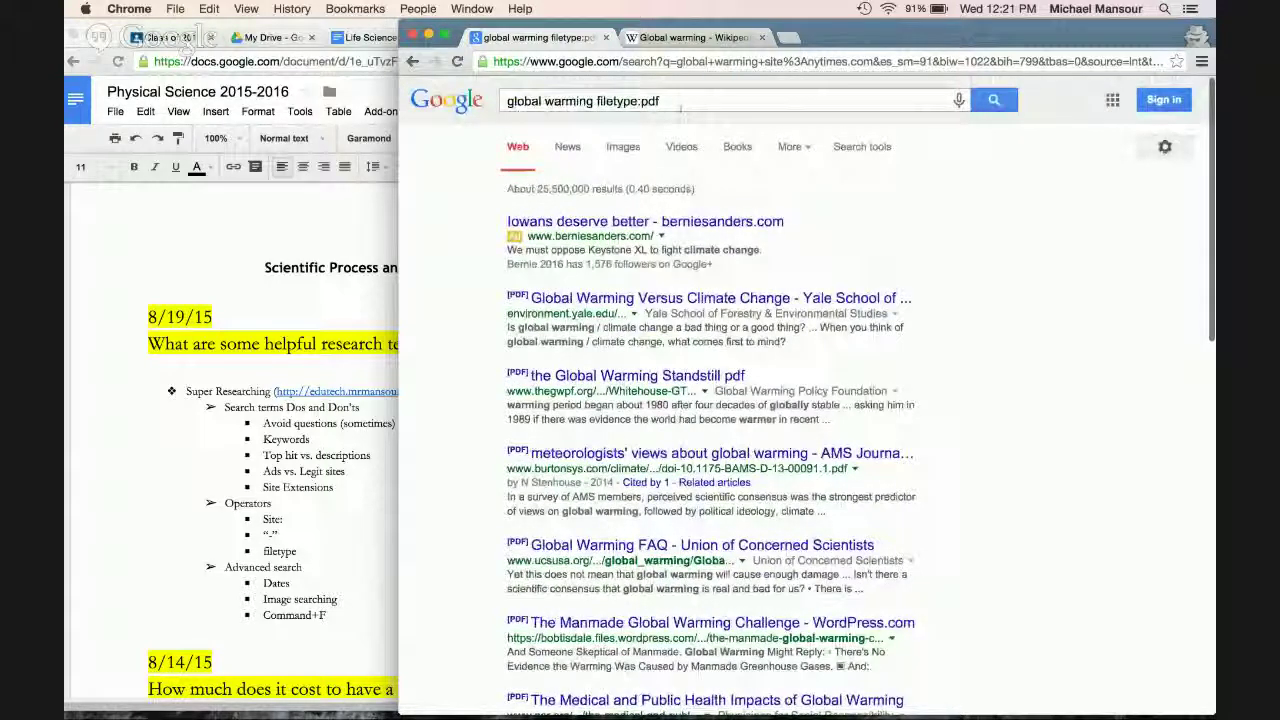
# Step: Add site:edu to the PDF query, search for "global warming filetype:pdf site:edu" and review the results
pyautogui.click(677, 101)
pyautogui.write('s')
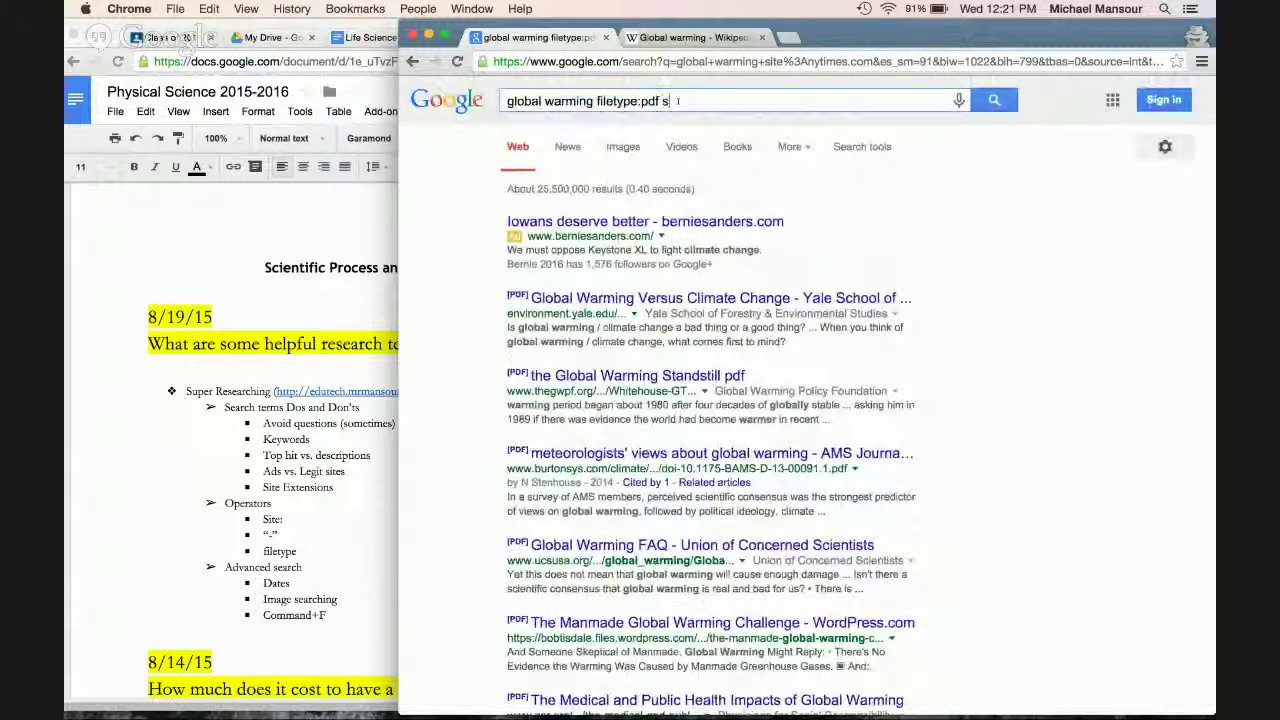
pyautogui.write('ite:edu')
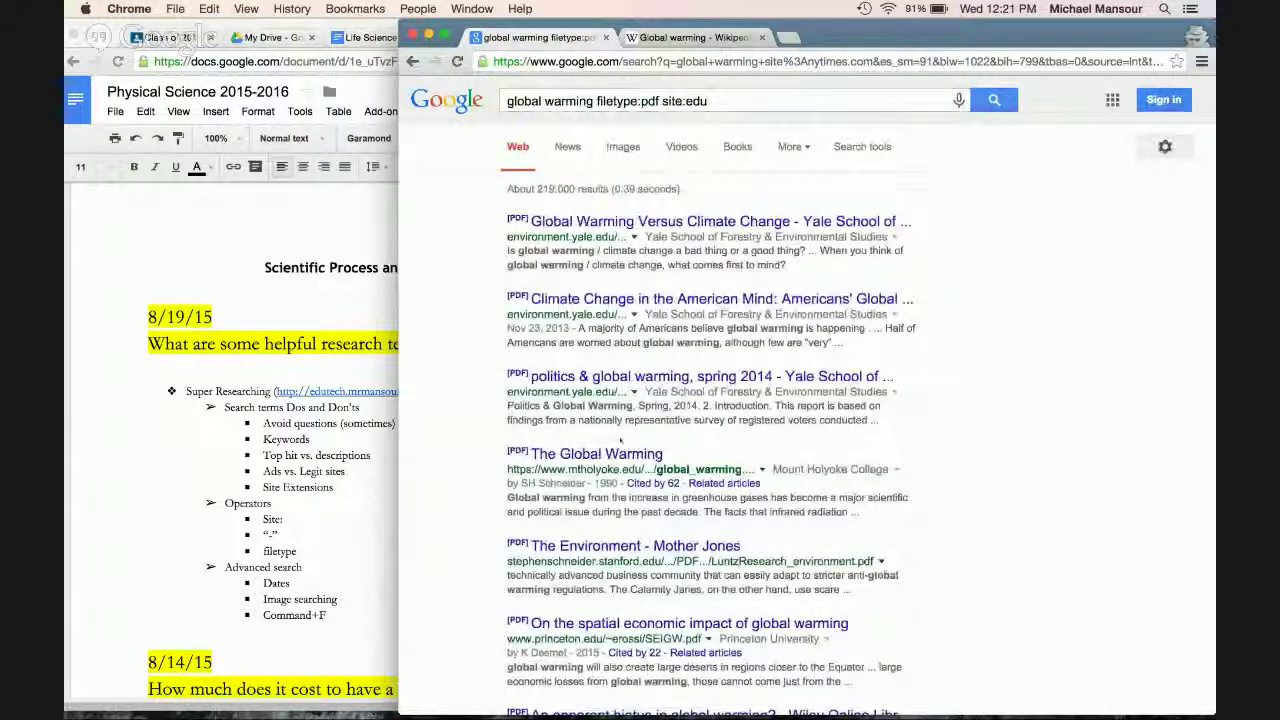
pyautogui.scroll(-2, 970, 459)
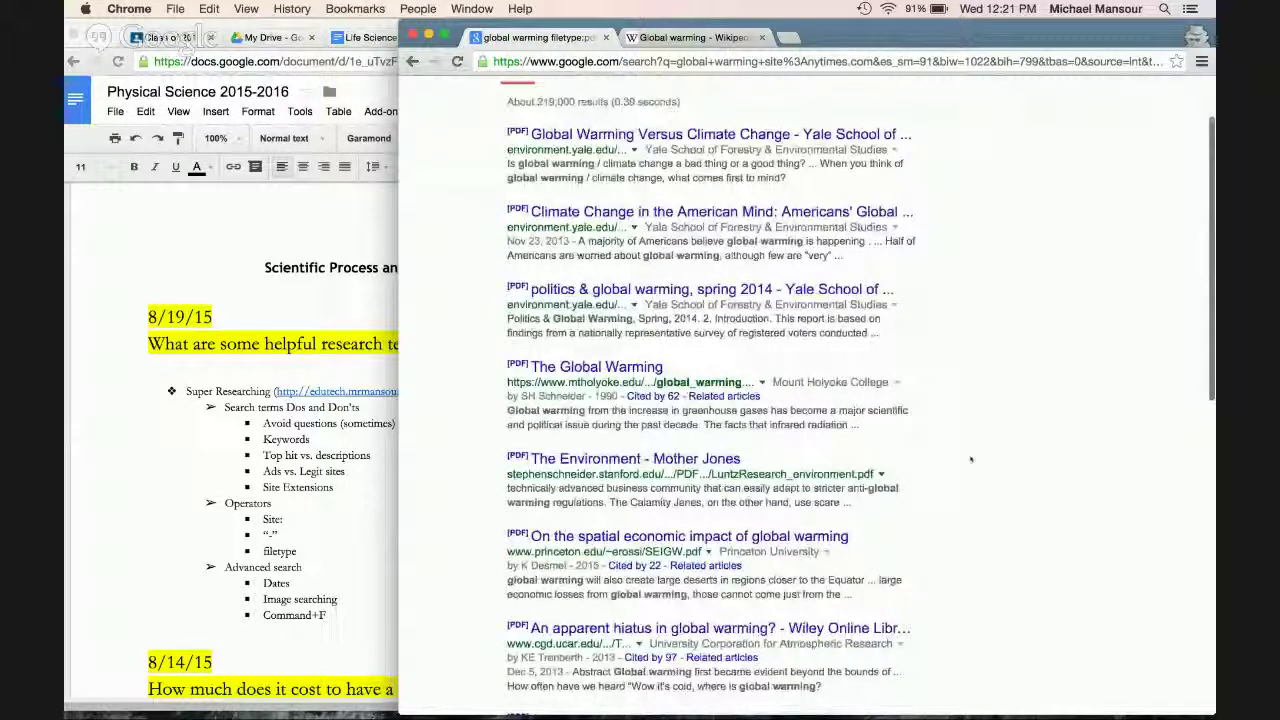
pyautogui.scroll(-5, 970, 459)
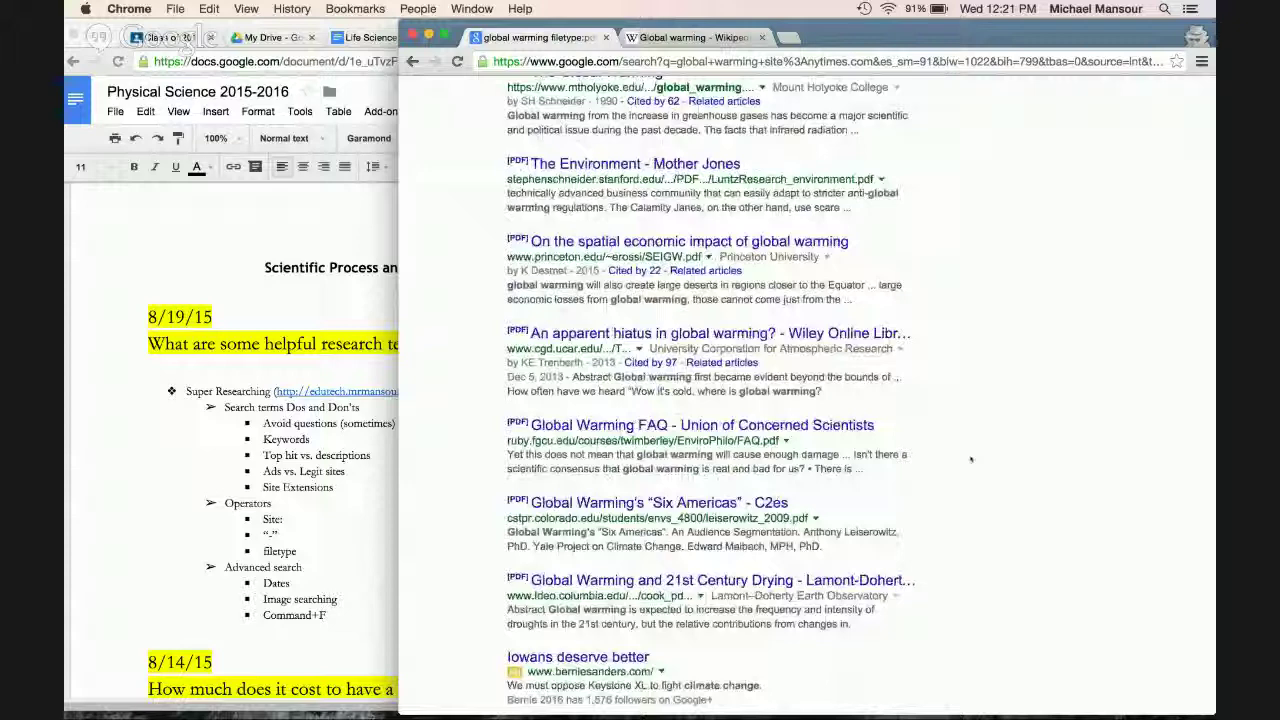
pyautogui.scroll(7, 970, 459)
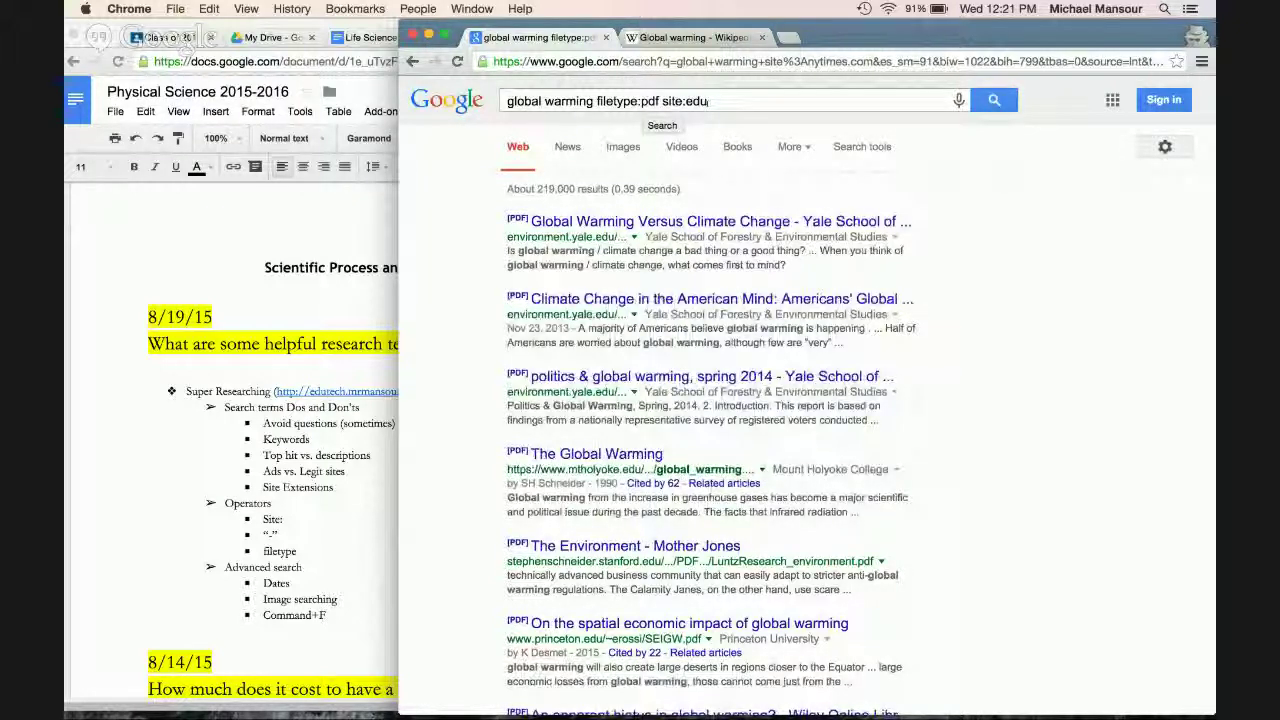
# Step: Replace the file type and site restrictions so the search reads "global warming kids site:gov"
pyautogui.moveTo(709, 101); pyautogui.dragTo(596, 101)
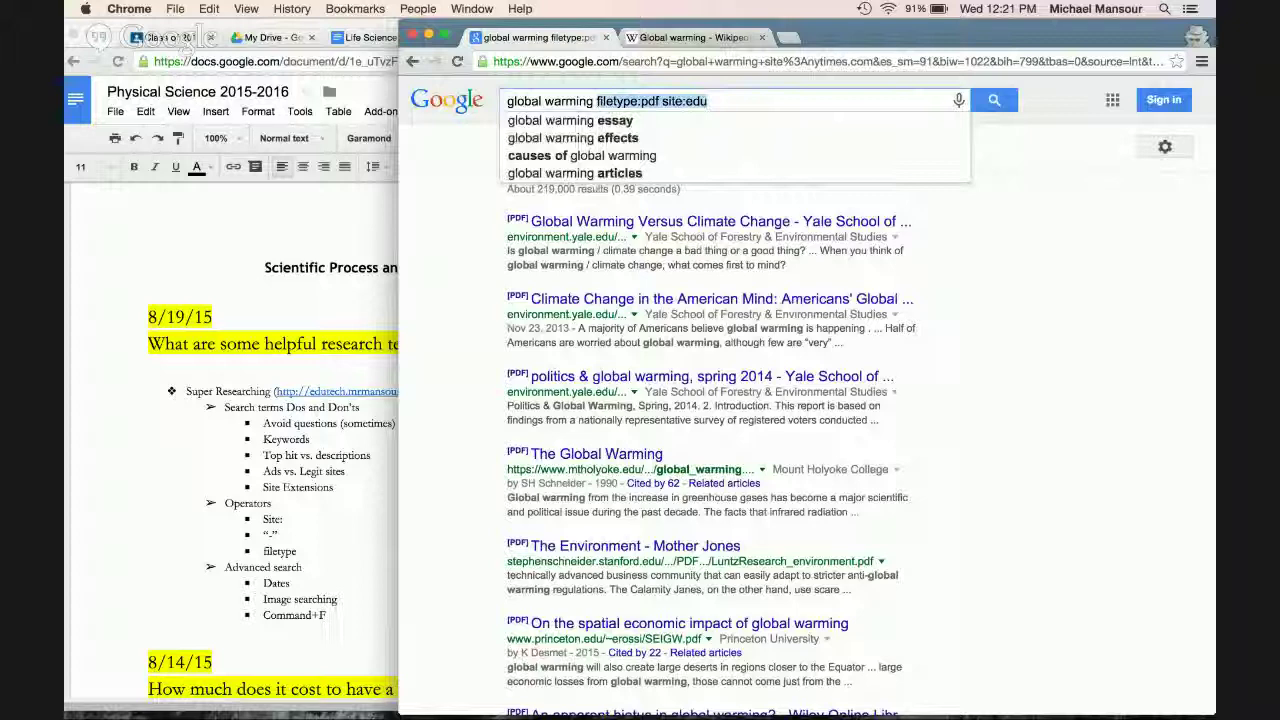
pyautogui.write('kid')
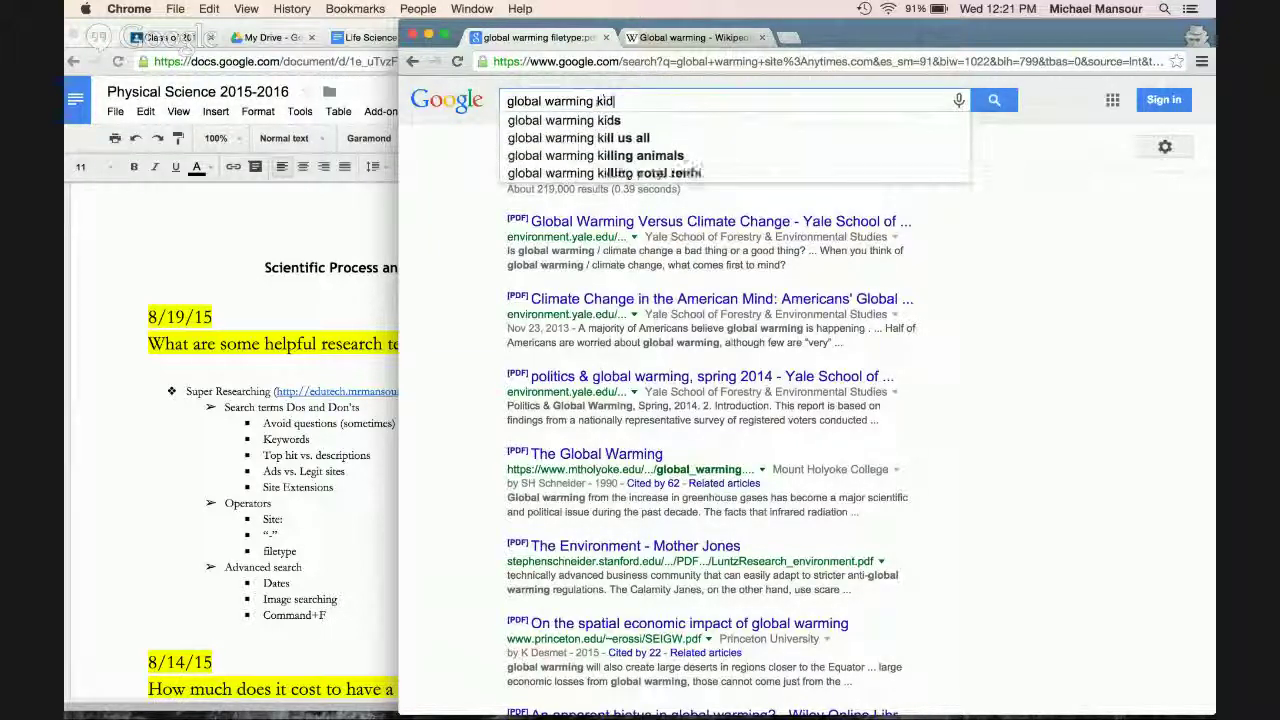
pyautogui.write('s site:gov')
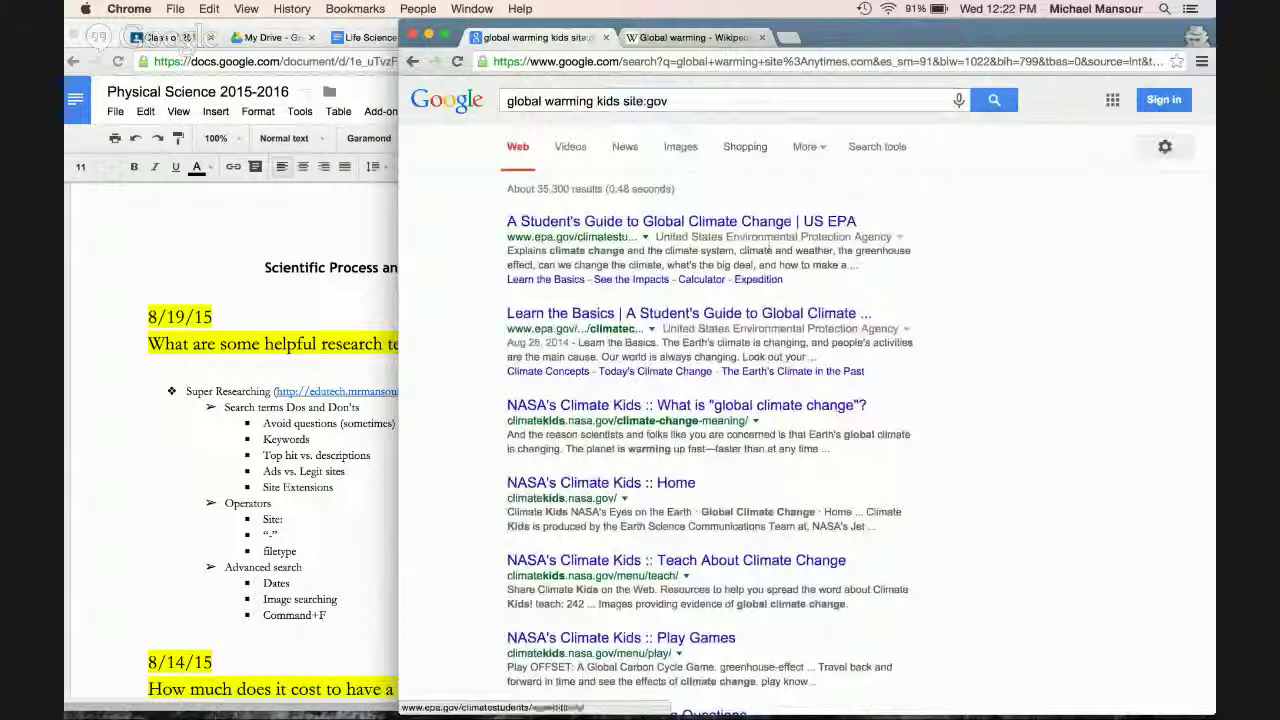
# Step: Open the EPA's Learn the Basics result, decline the feedback survey, and look through the linked page for learning more about the climate
pyautogui.click(773, 313)
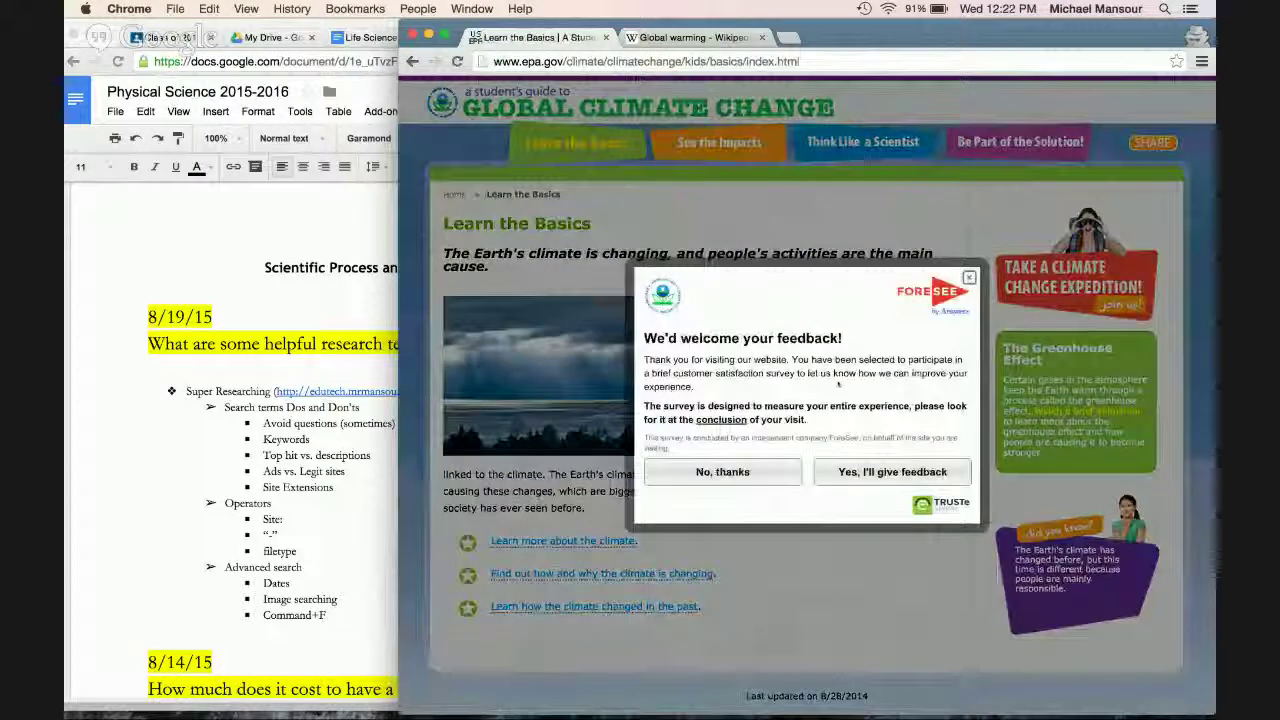
pyautogui.click(722, 471)
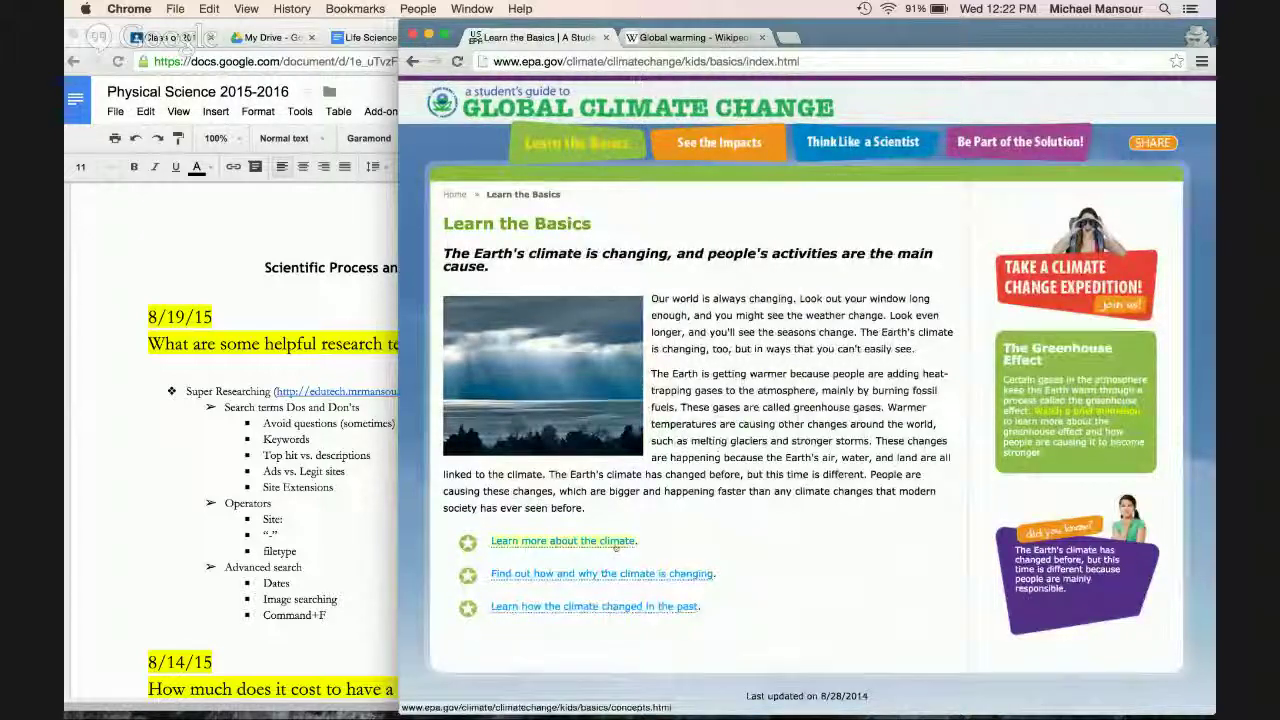
pyautogui.click(563, 540)
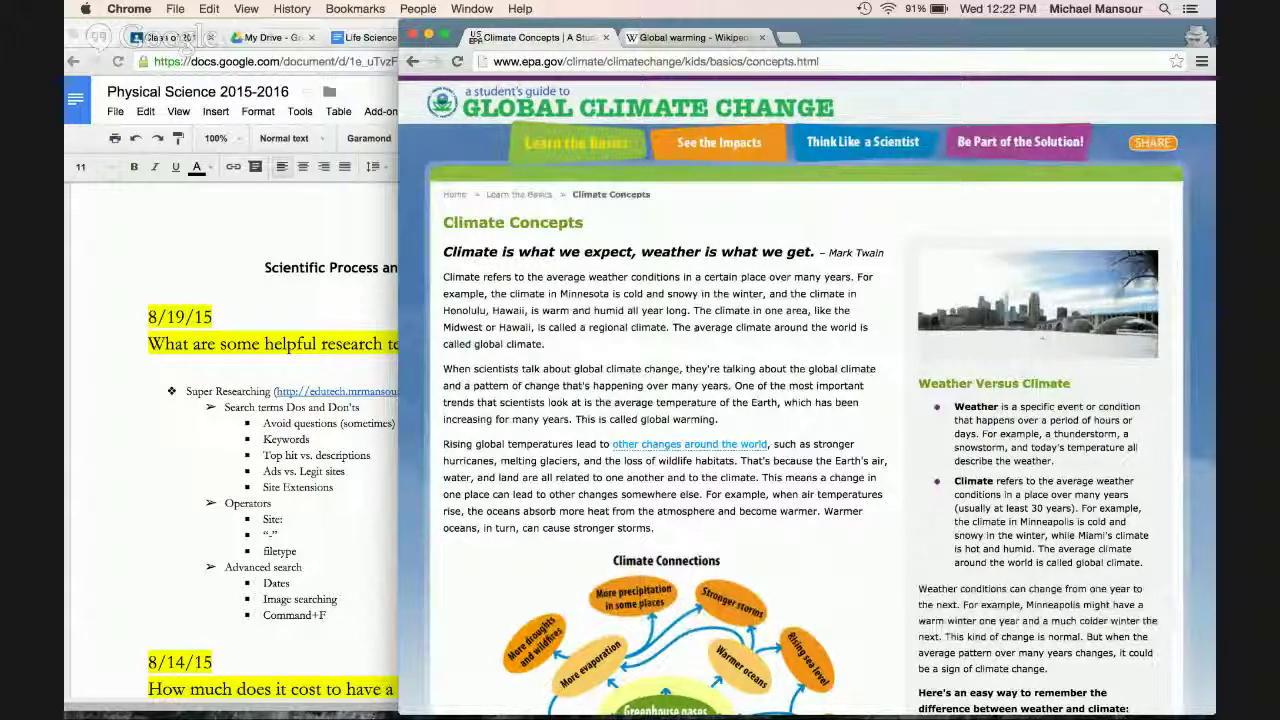
pyautogui.scroll(-8, 806, 400)
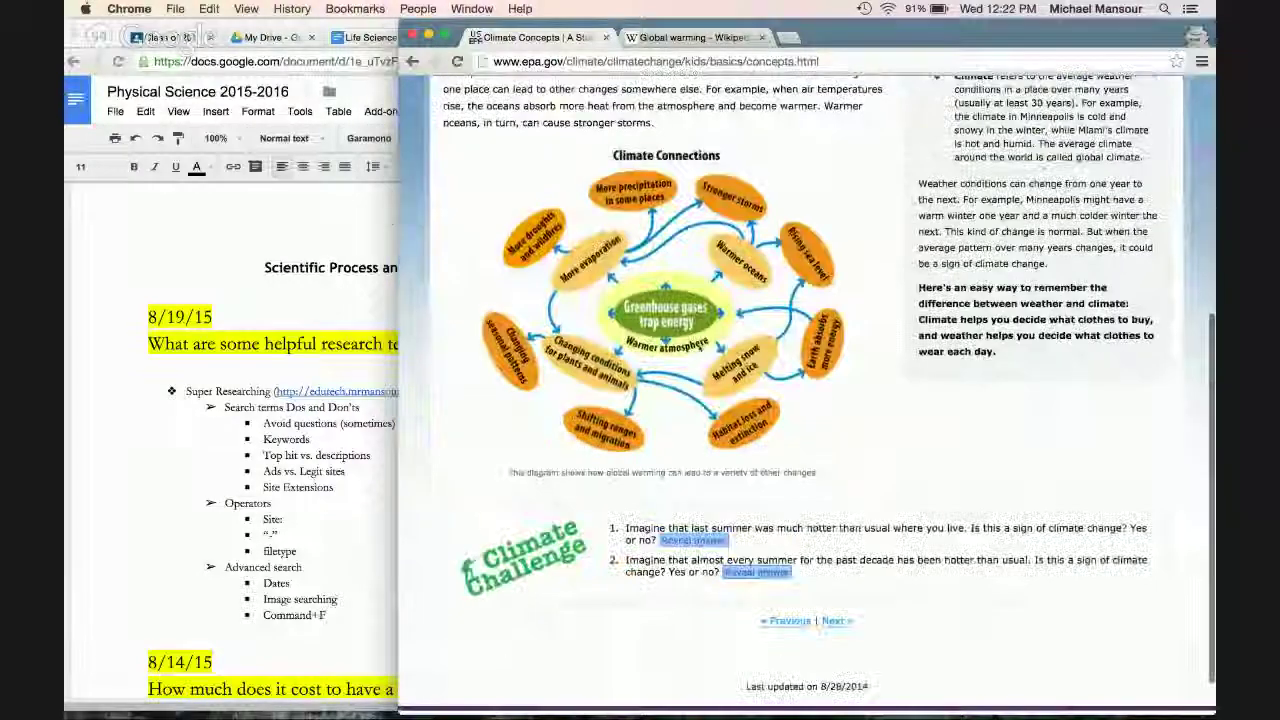
pyautogui.scroll(8, 700, 349)
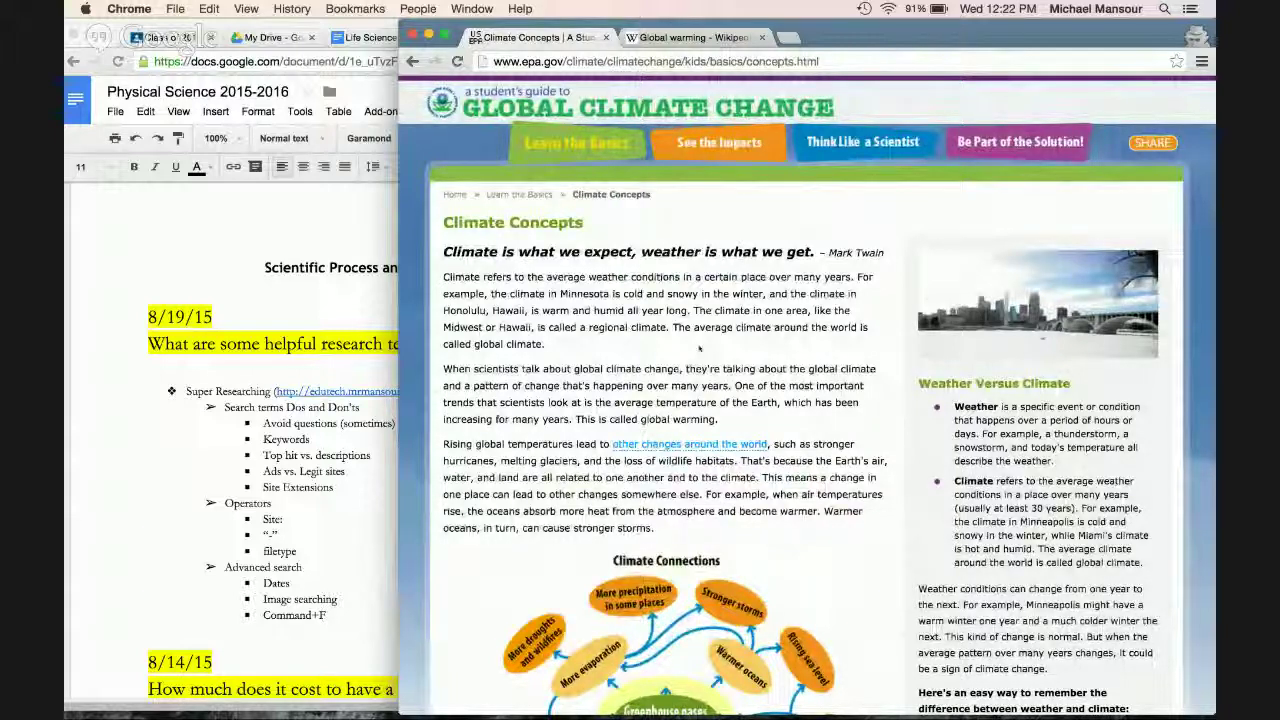
# Step: Search within the Climate Concepts page for the word "greenhouse" and look over the text and diagram
pyautogui.press('super+f')
pyautogui.write('greenhouse')
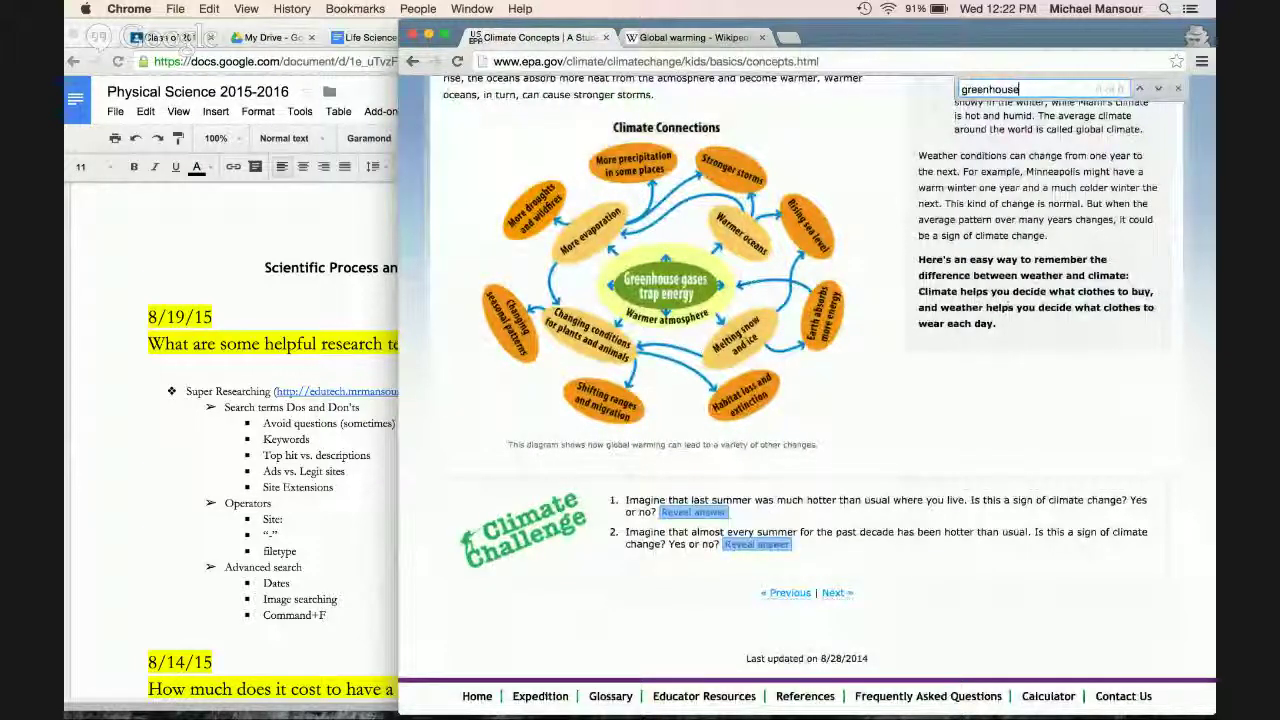
pyautogui.scroll(5, 806, 400)
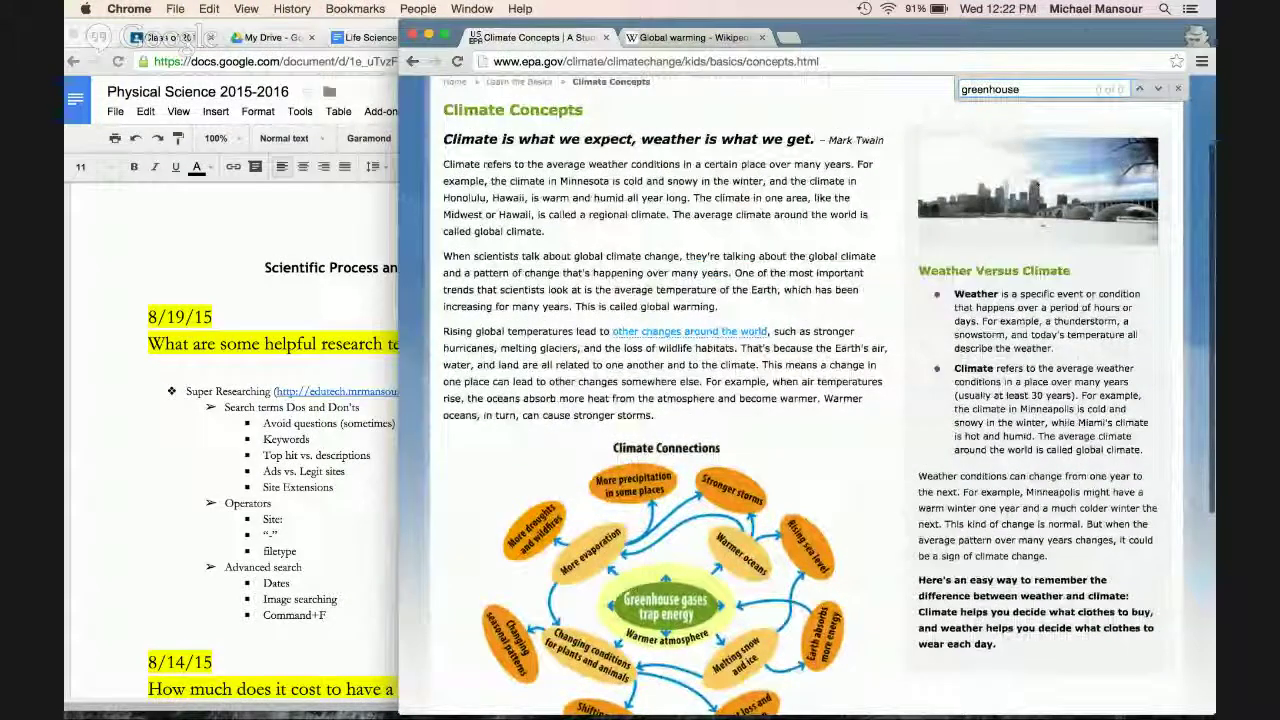
pyautogui.scroll(2, 1038, 148)
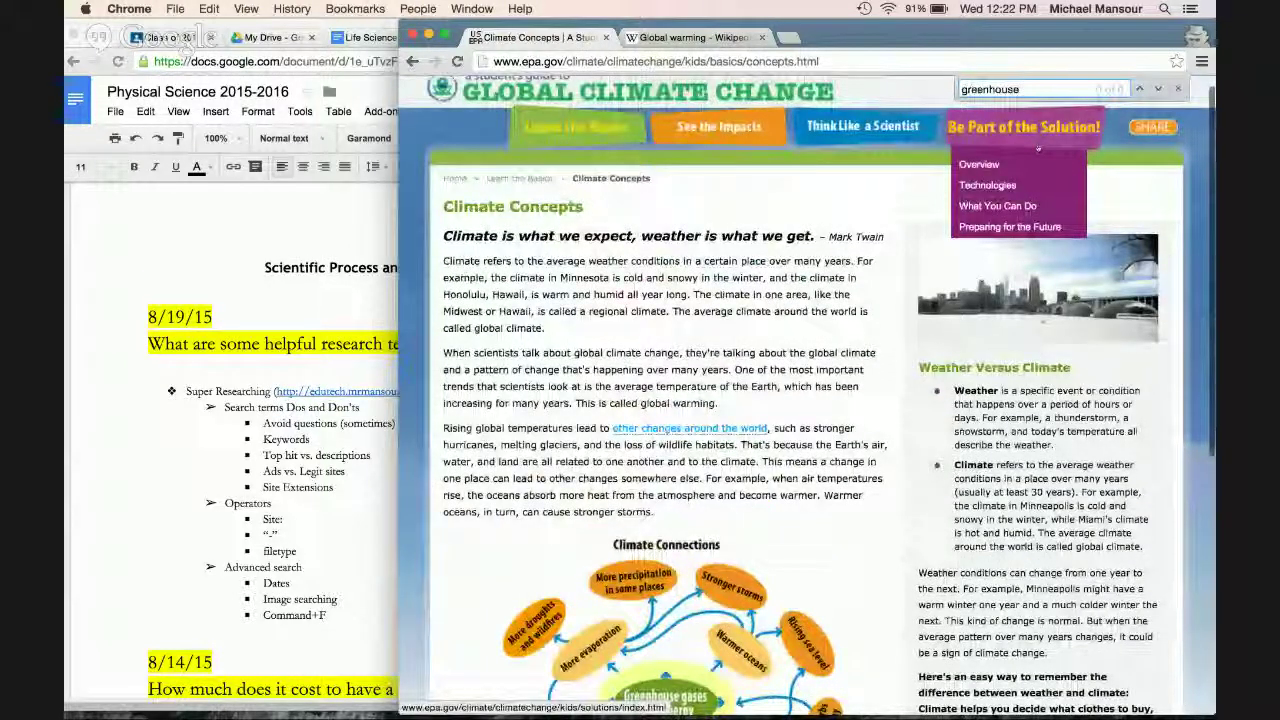
# Step: Search within the same page for "fossil", clear the term and skim the page text
pyautogui.press('super+f')
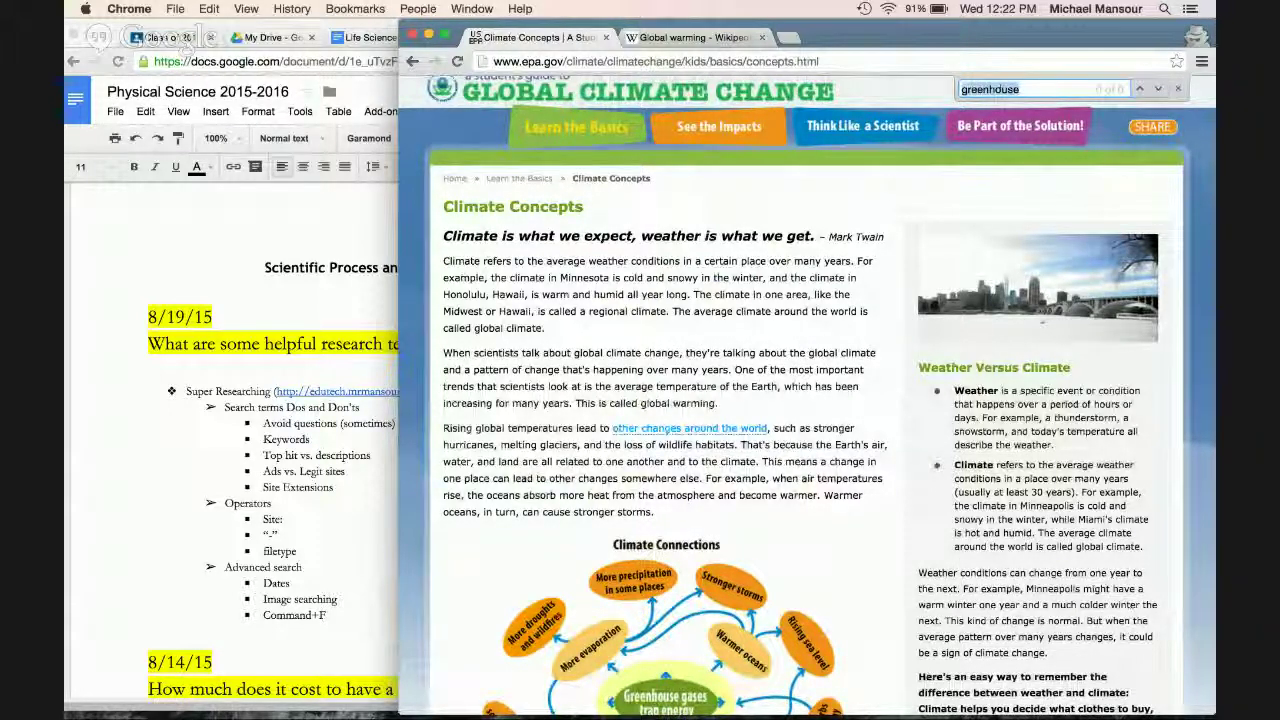
pyautogui.write('fossil')
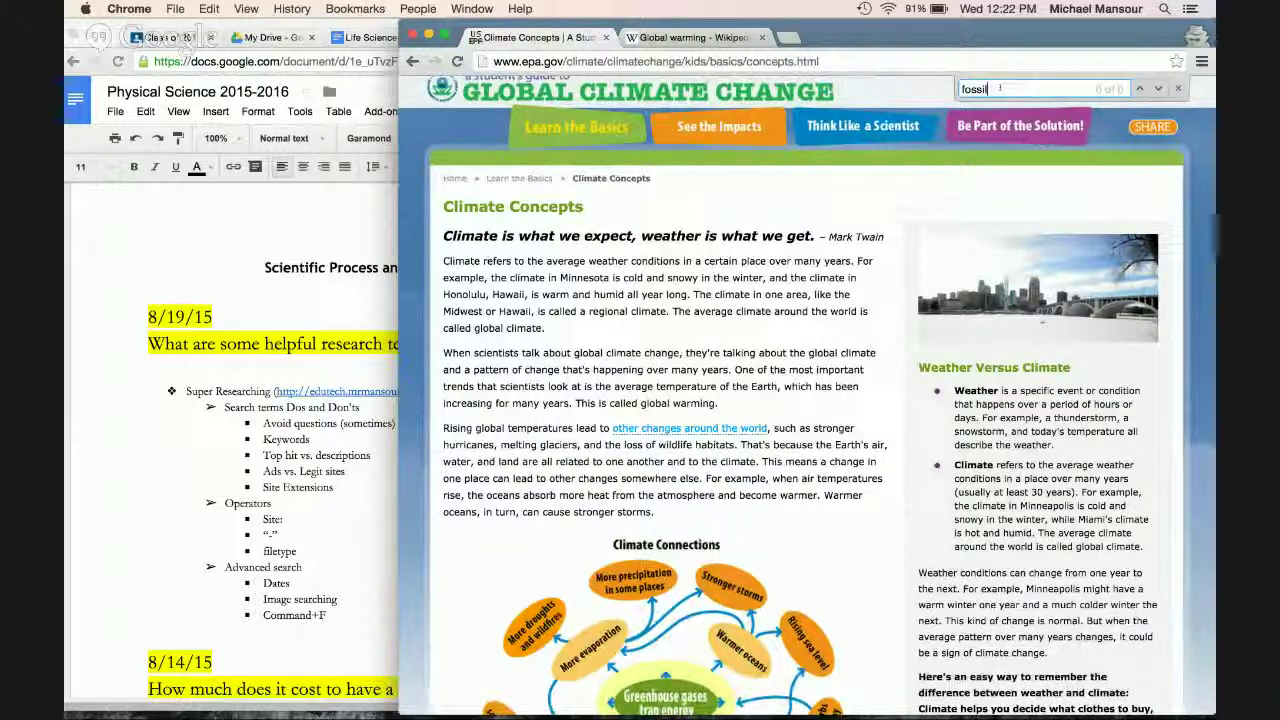
pyautogui.press('BackSpace')
pyautogui.press('BackSpace')
pyautogui.press('BackSpace')
pyautogui.press('BackSpace')
pyautogui.press('BackSpace')
pyautogui.press('BackSpace')
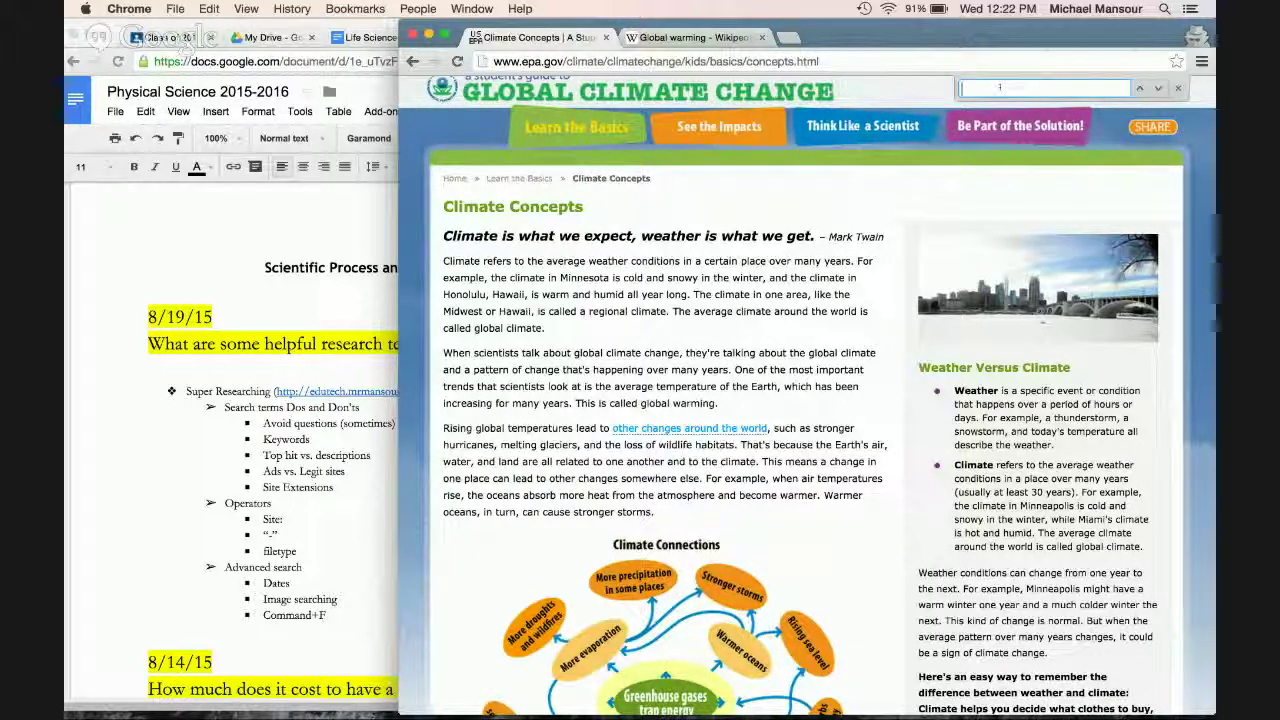
pyautogui.scroll(-2, 780, 355)
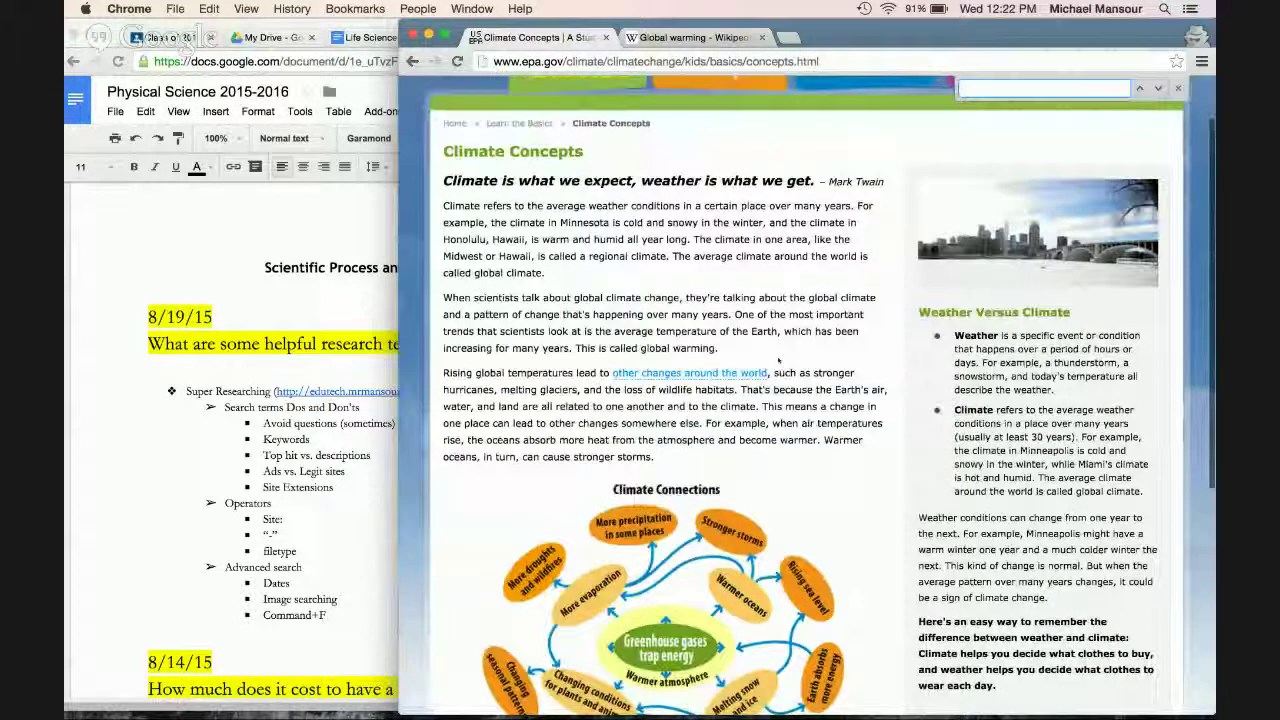
pyautogui.scroll(3, 779, 360)
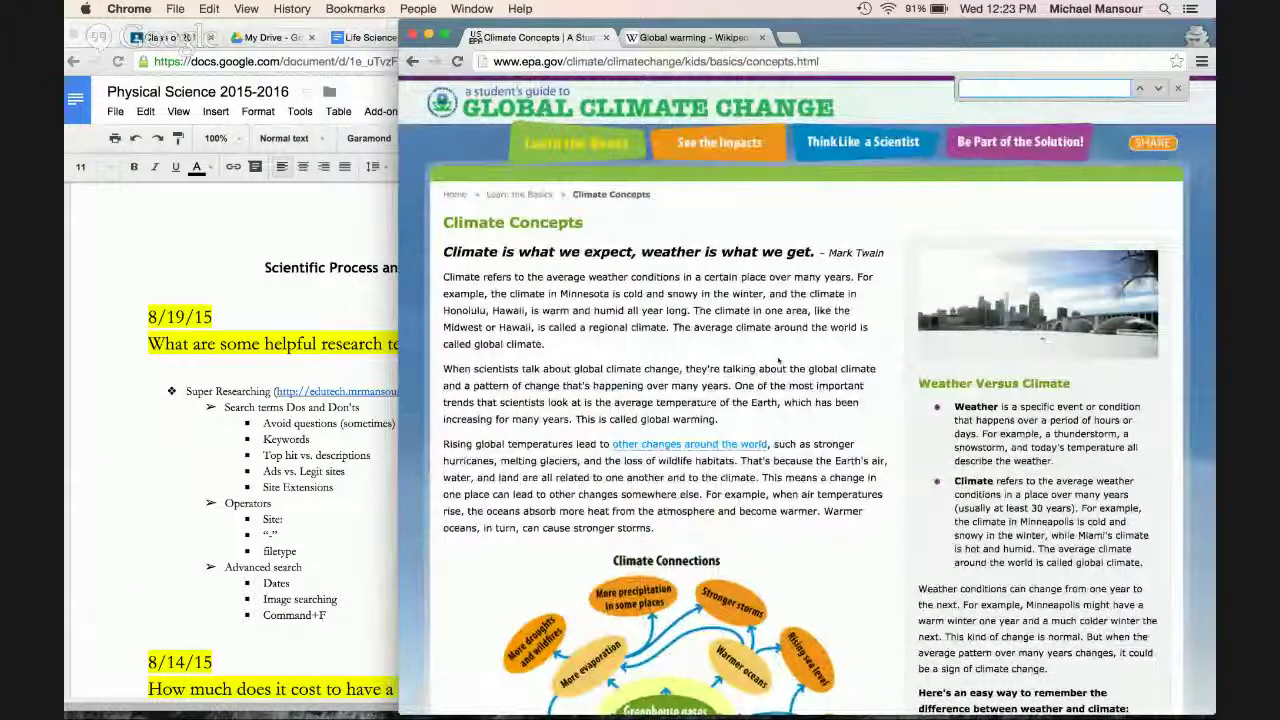
# Step: Return to the Learn the Basics page and visit the student guide's home page, examining the web addresses of both
pyautogui.press('super+bracketleft')
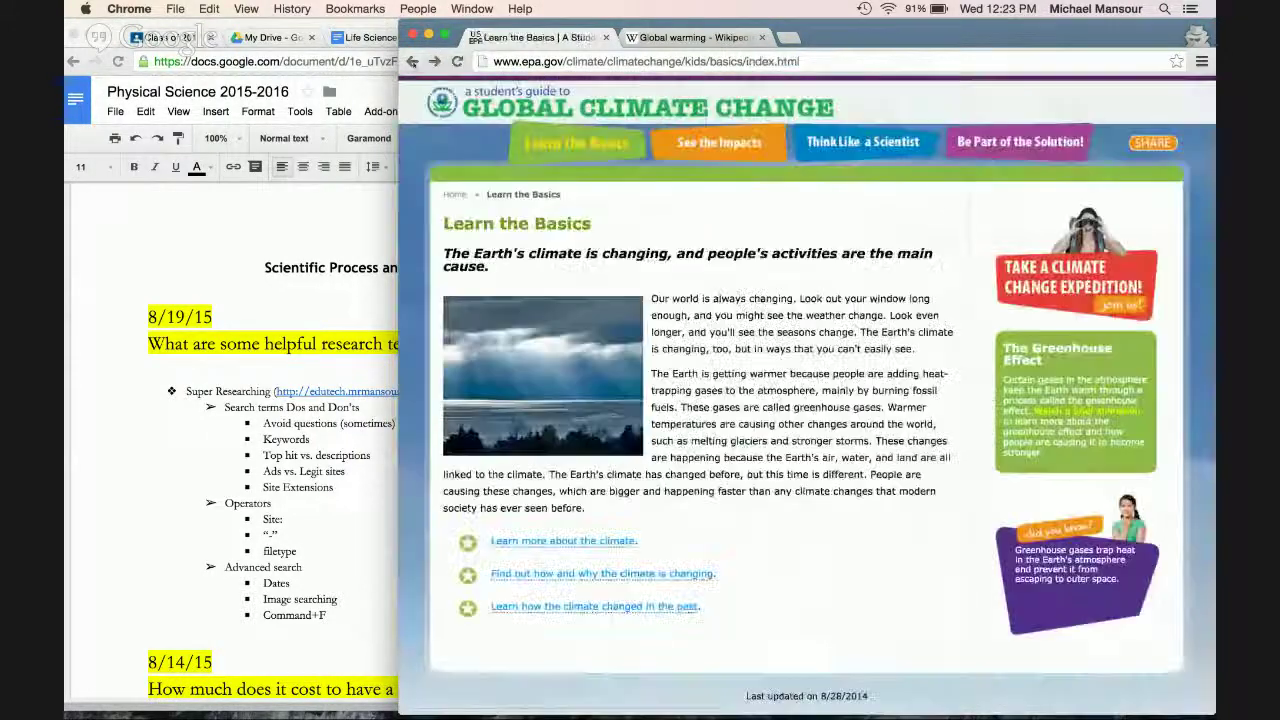
pyautogui.press('super+bracketleft')
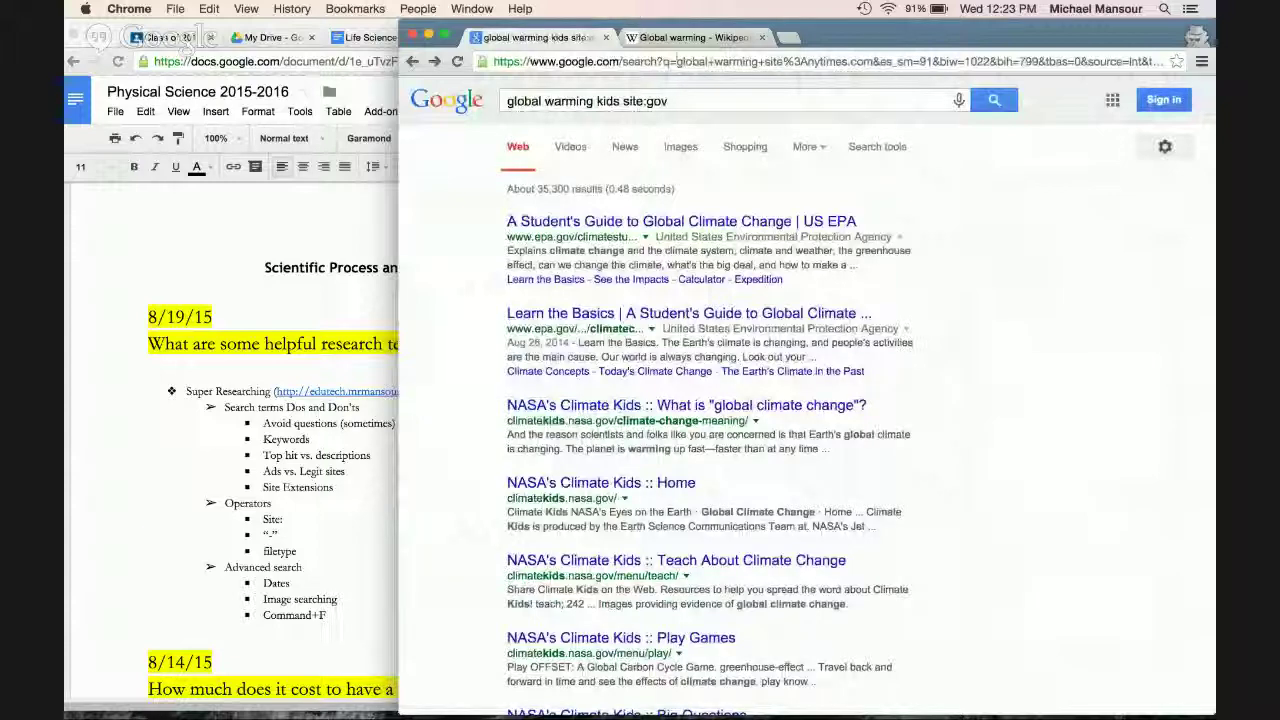
pyautogui.click(435, 61)
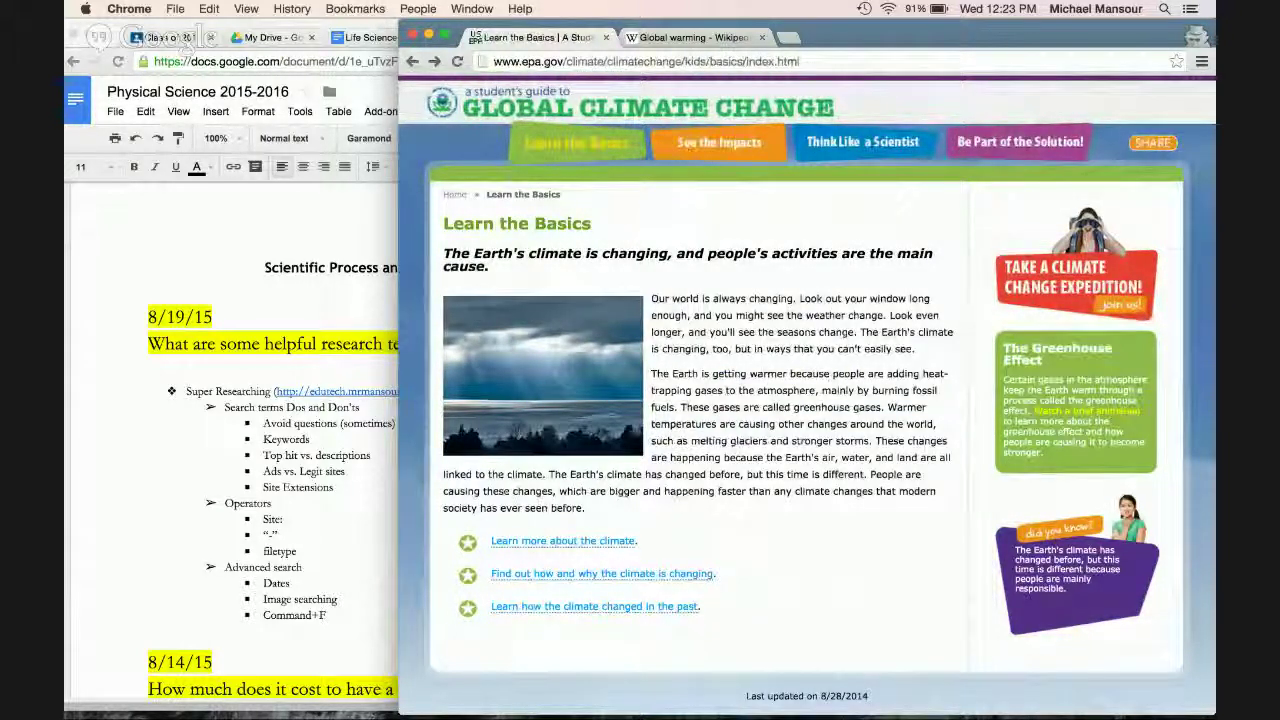
pyautogui.click(513, 62)
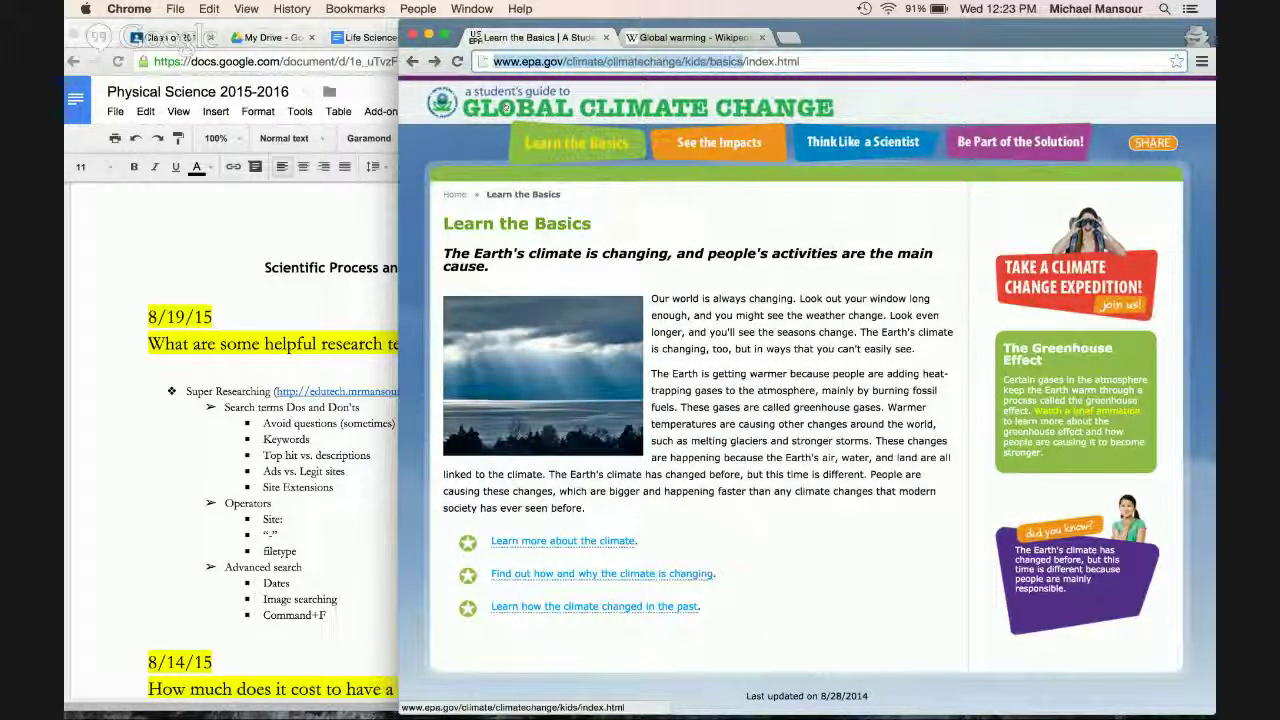
pyautogui.click(506, 107)
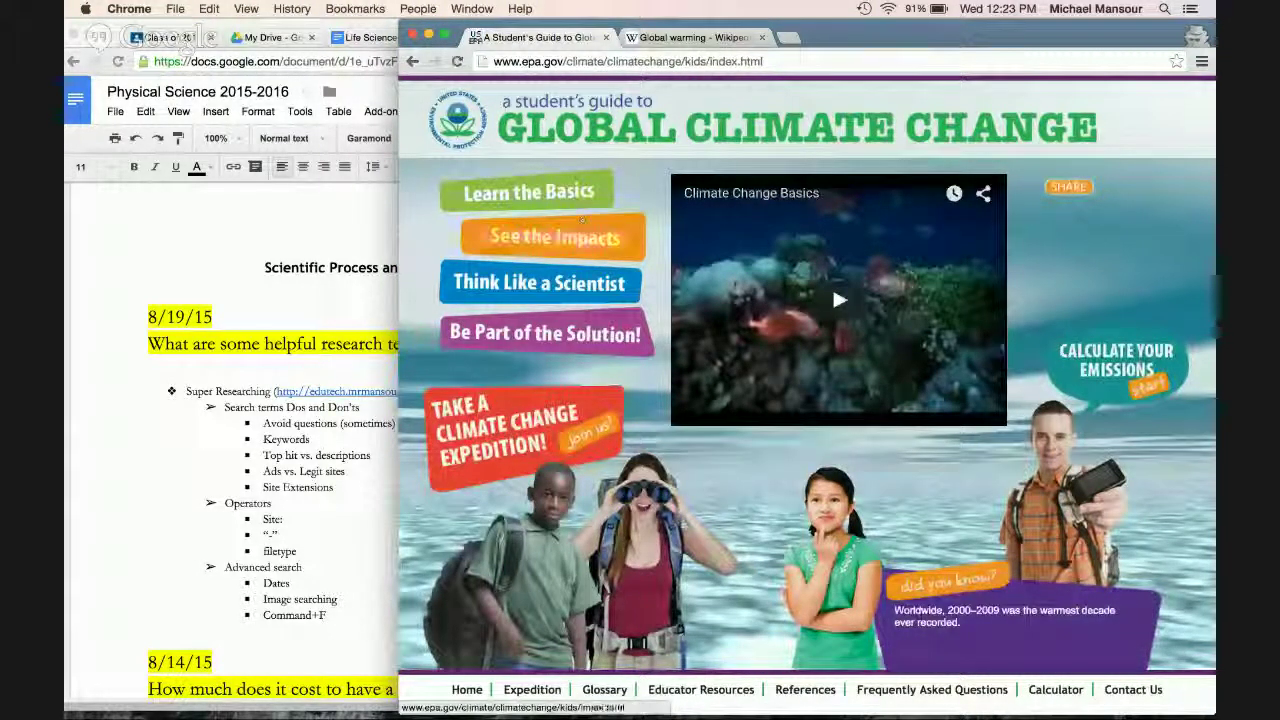
pyautogui.click(627, 61)
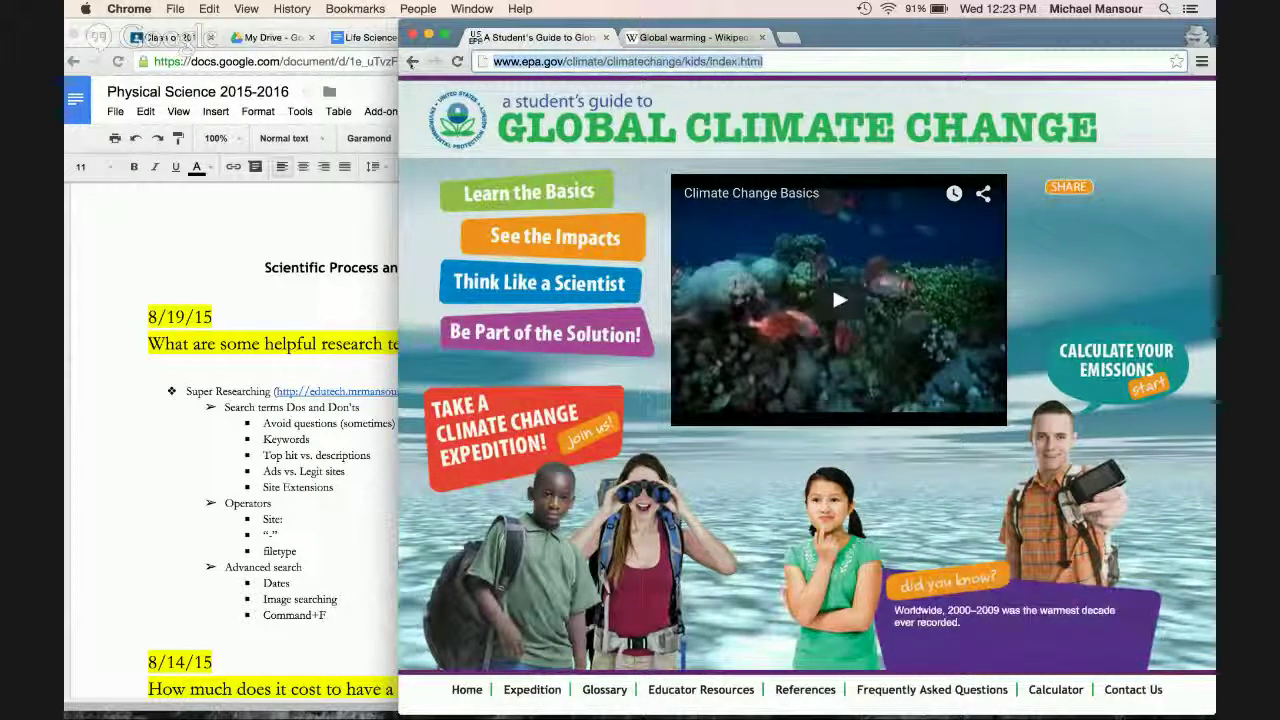
pyautogui.press('Return')
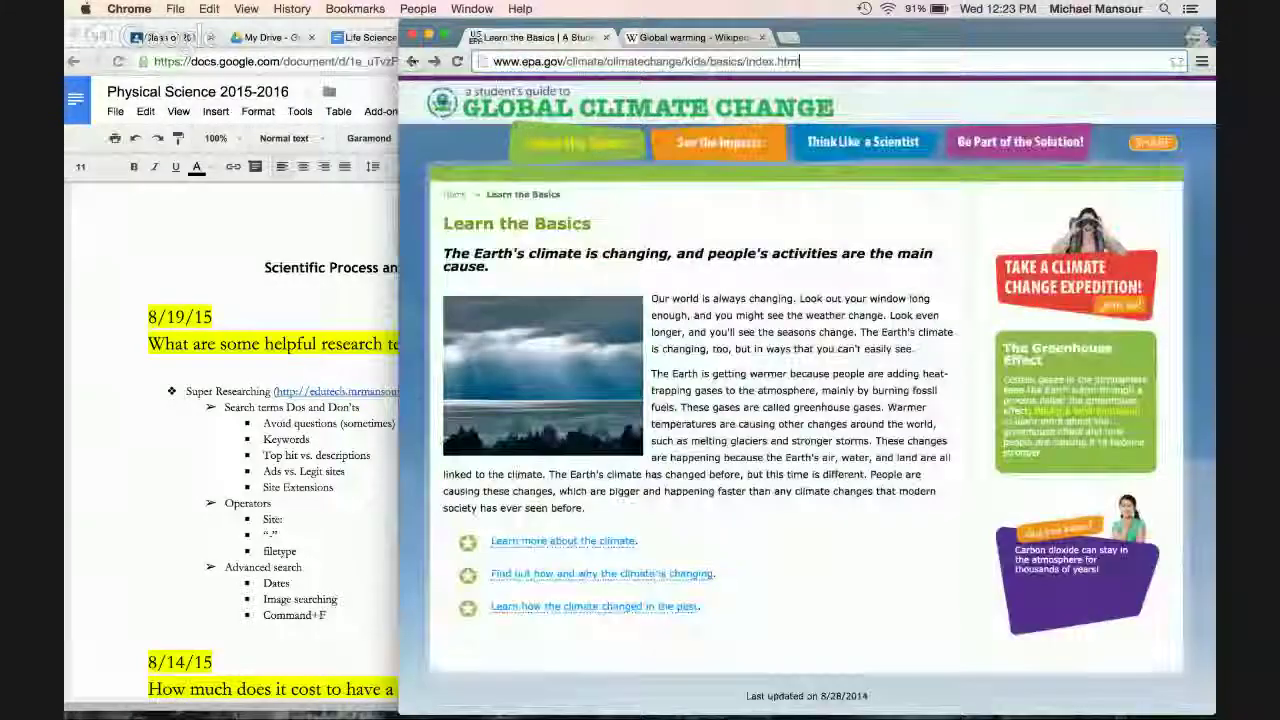
# Step: Go back to the Google results, replace "kids" in the query and search for "global warming greenhouse gases site:gov"
pyautogui.click(413, 62)
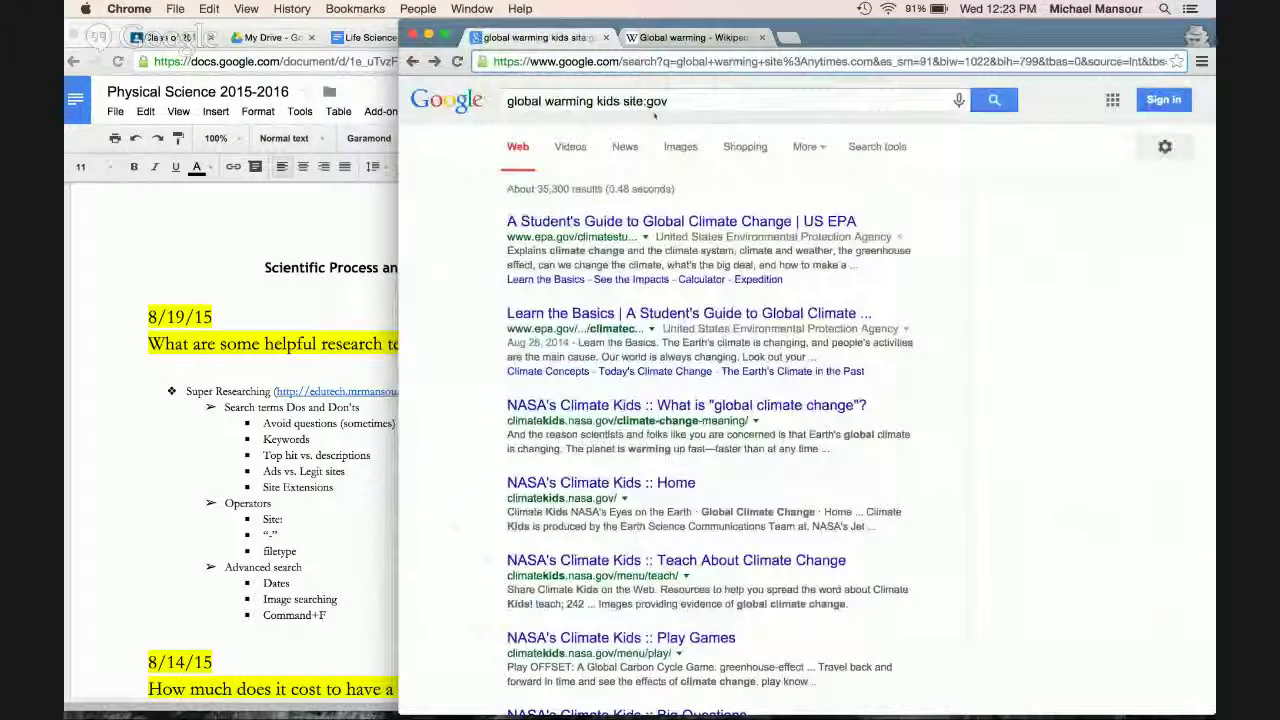
pyautogui.doubleClick(608, 101)
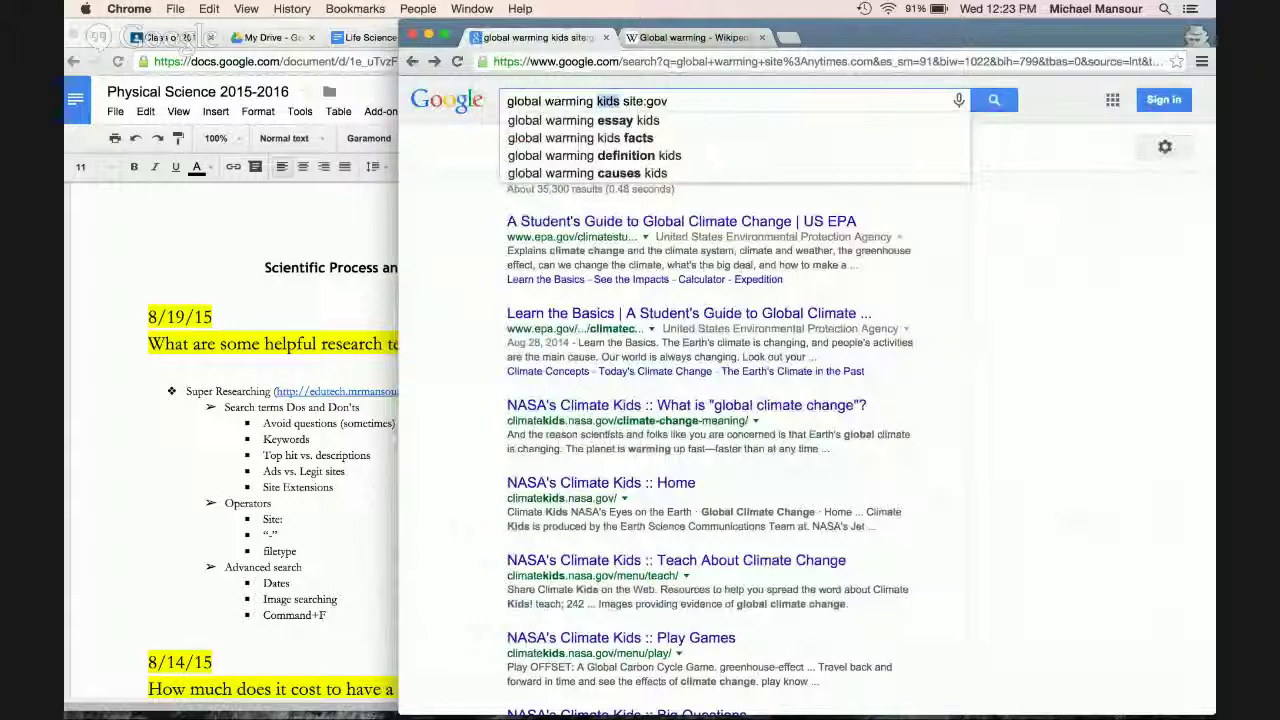
pyautogui.write('greenhous')
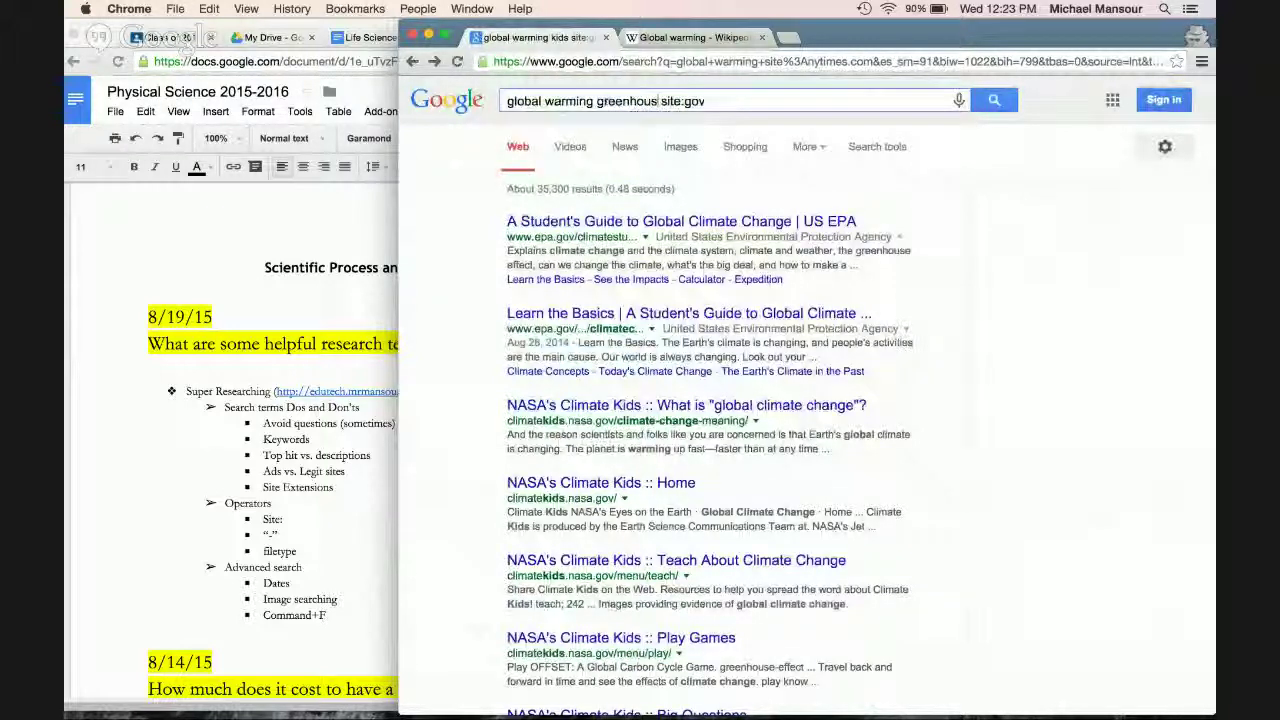
pyautogui.write('e gases')
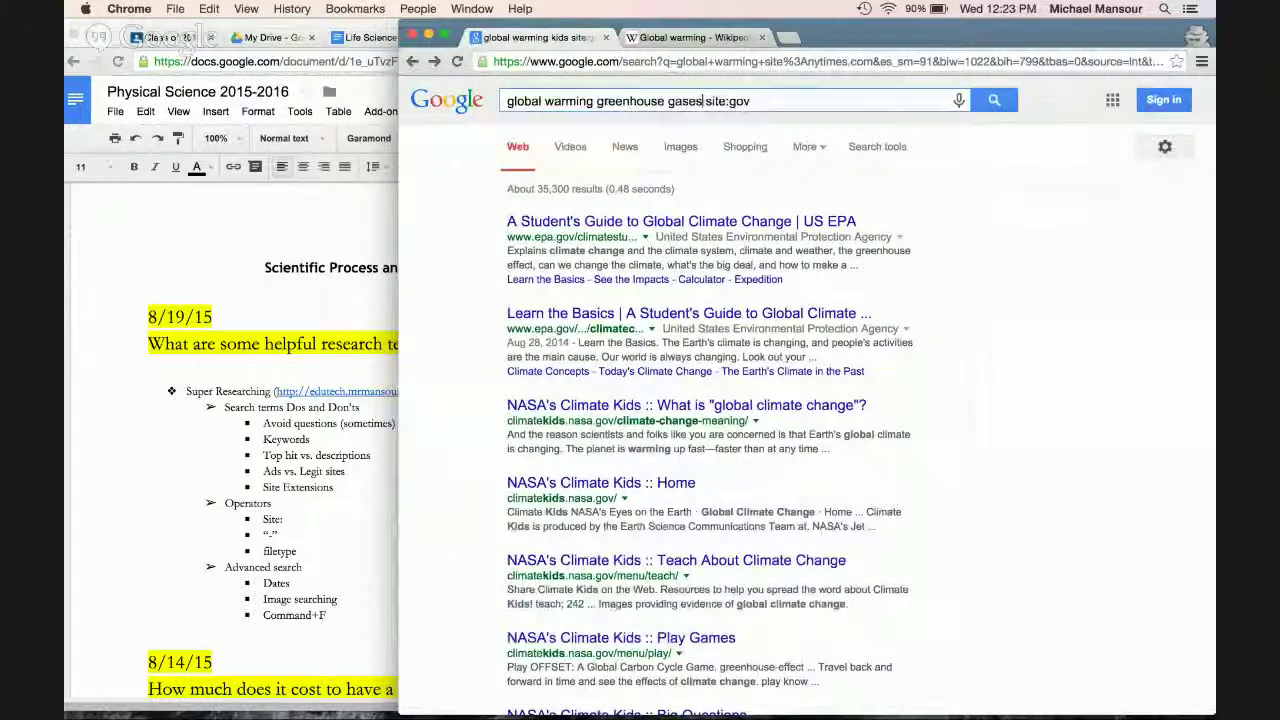
pyautogui.press('Return')
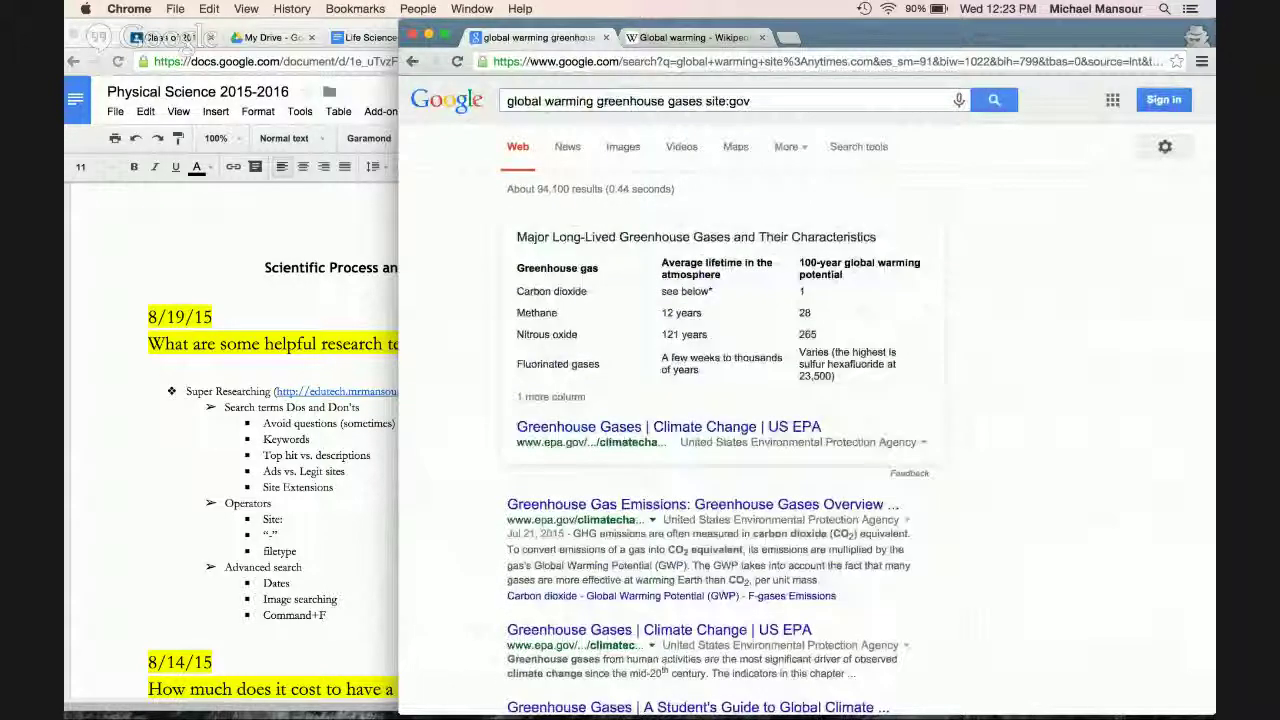
pyautogui.scroll(-3, 1009, 416)
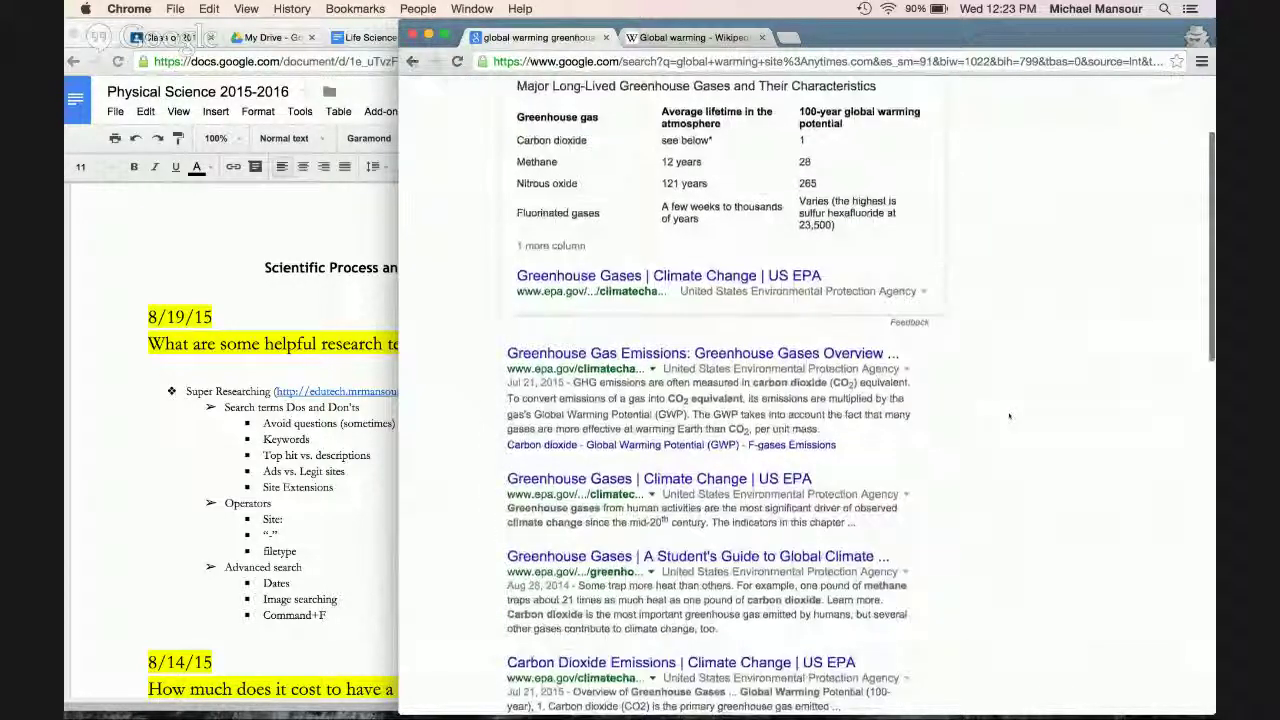
# Step: Add "kids" back to the query and search for "global warming kids greenhouse gases site:gov"
pyautogui.scroll(3, 1009, 416)
pyautogui.click(597, 101)
pyautogui.write('kids')
pyautogui.press('Return')
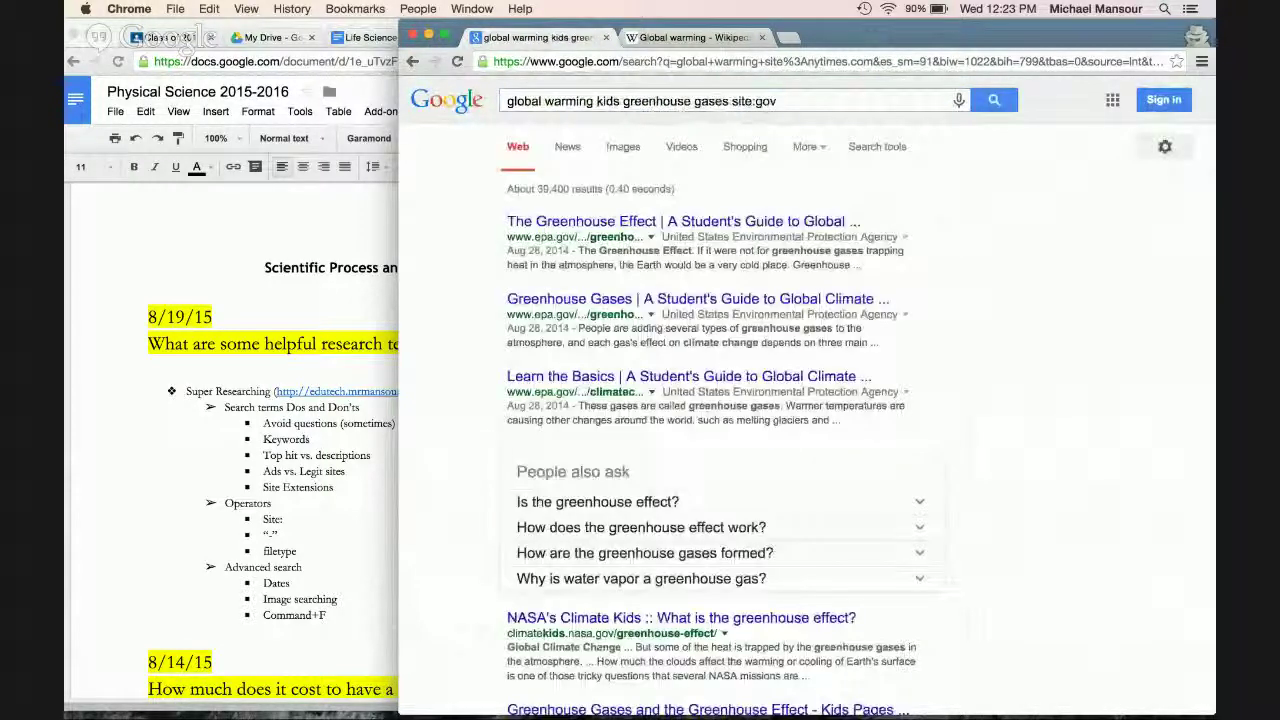
# Step: Open the EPA student guide result on The Greenhouse Effect and look through the page
pyautogui.click(639, 221)
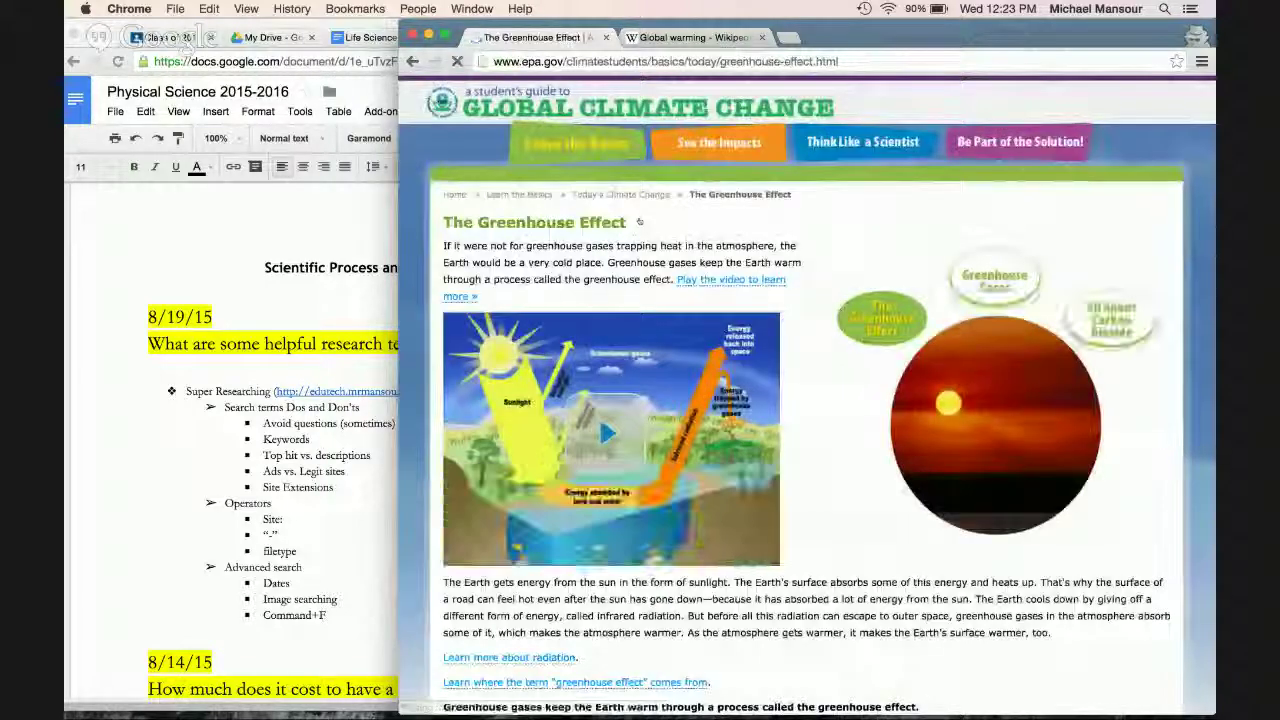
pyautogui.scroll(-1, 545, 262)
pyautogui.scroll(-5, 800, 400)
pyautogui.scroll(6, 800, 400)
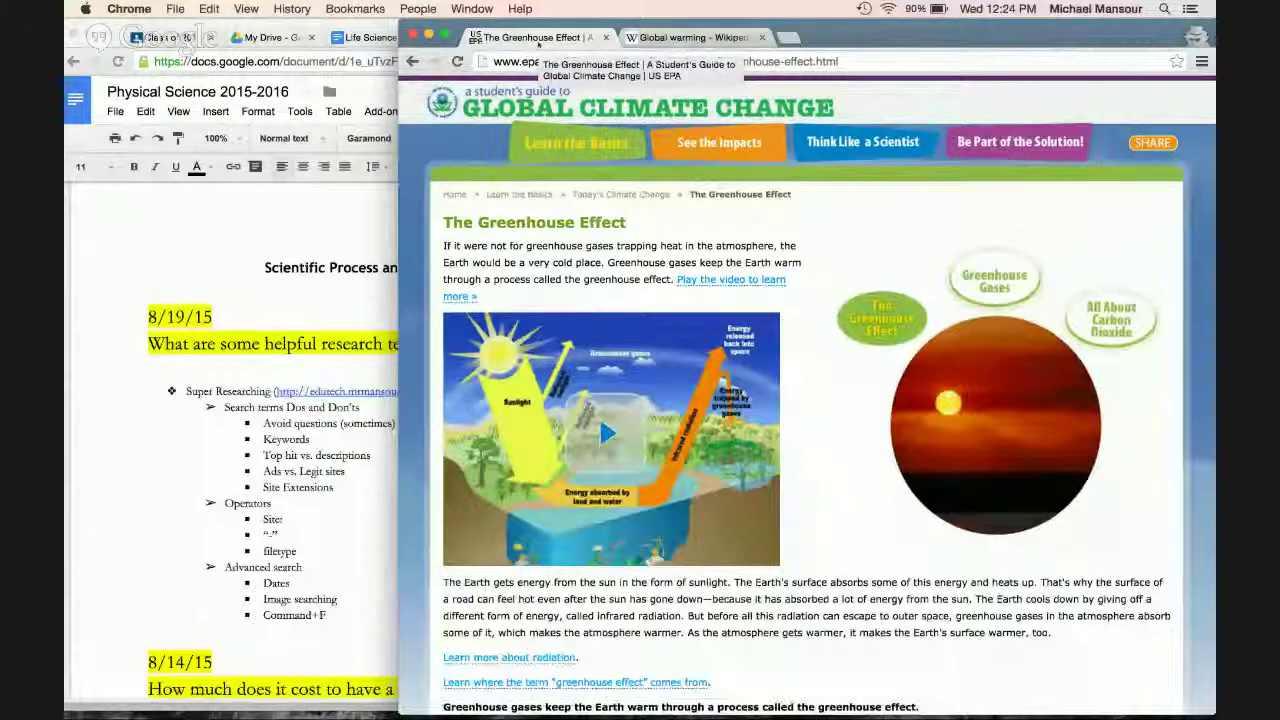
# Step: Return to the search results and replace the whole query with a search for "chia pet experiment"
pyautogui.click(413, 61)
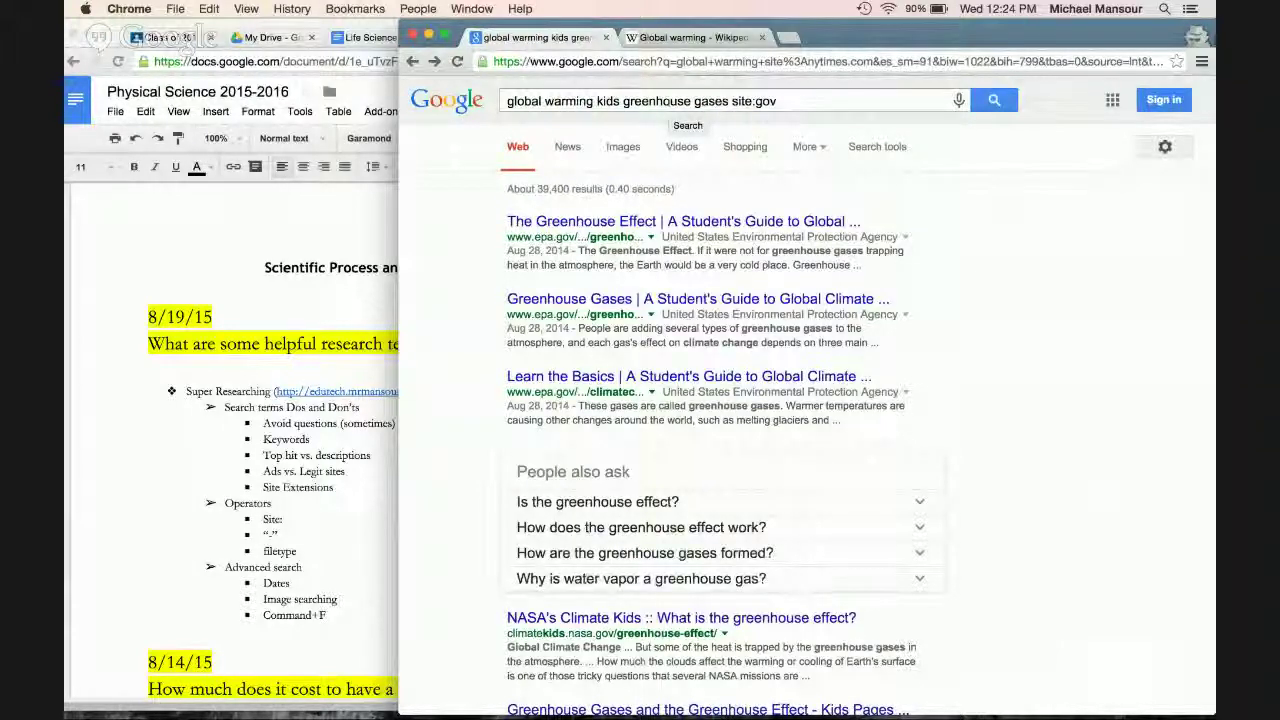
pyautogui.tripleClick(687, 103)
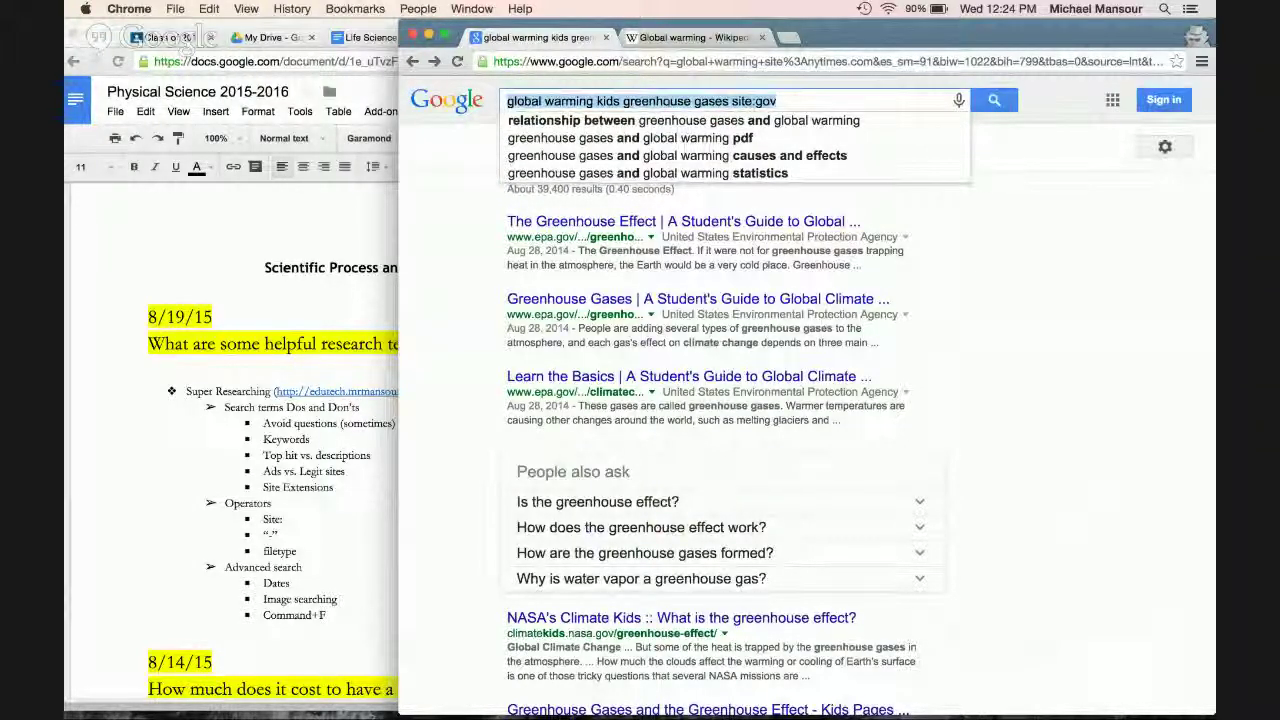
pyautogui.write('chia ')
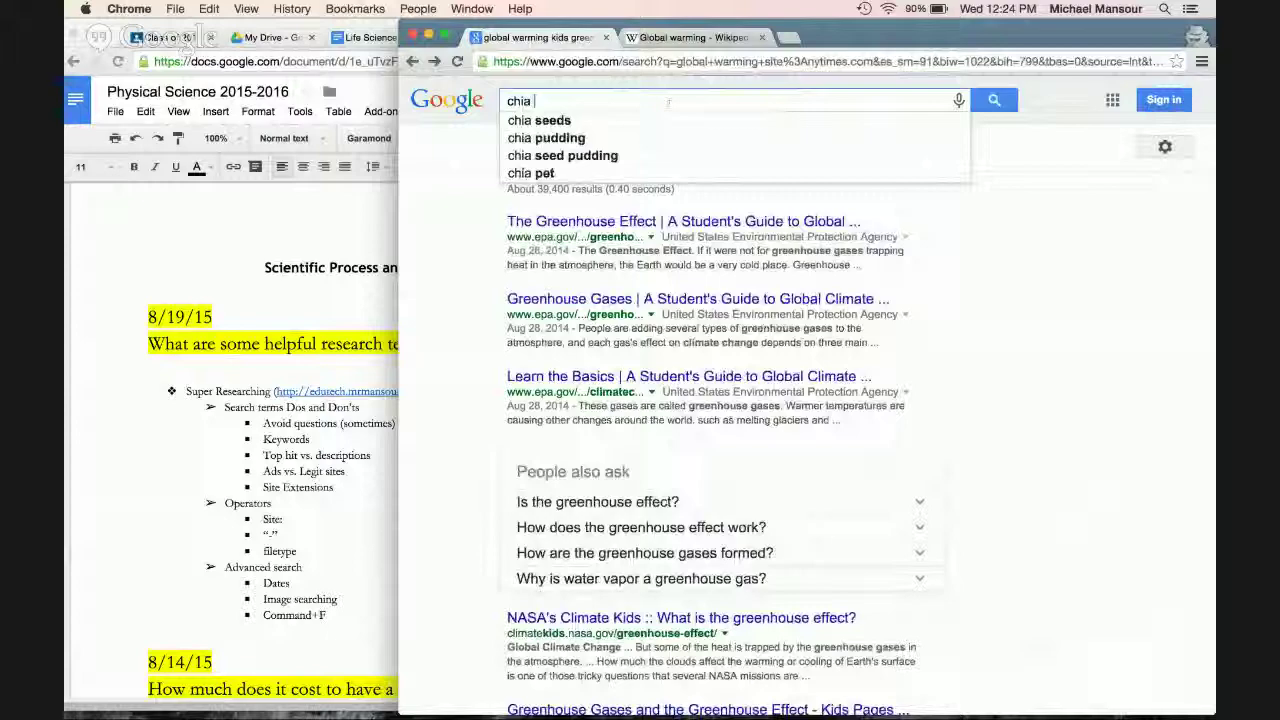
pyautogui.write('pet experiment')
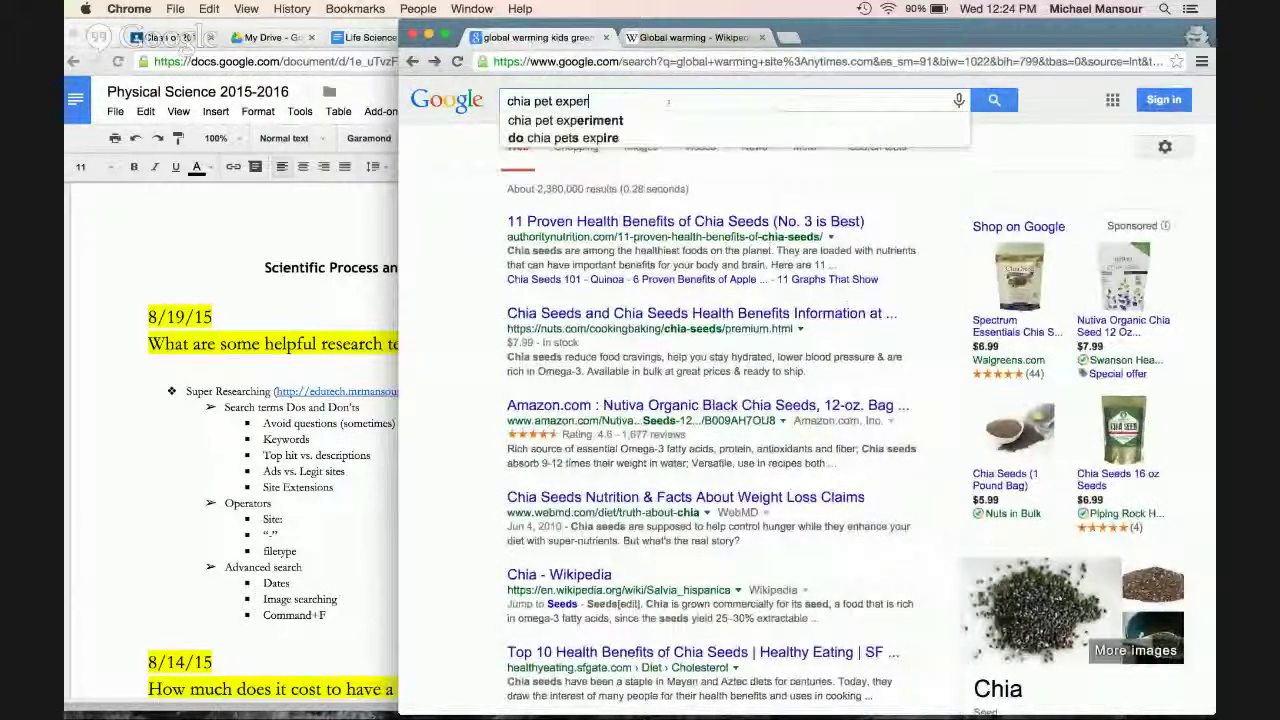
pyautogui.press('Return')
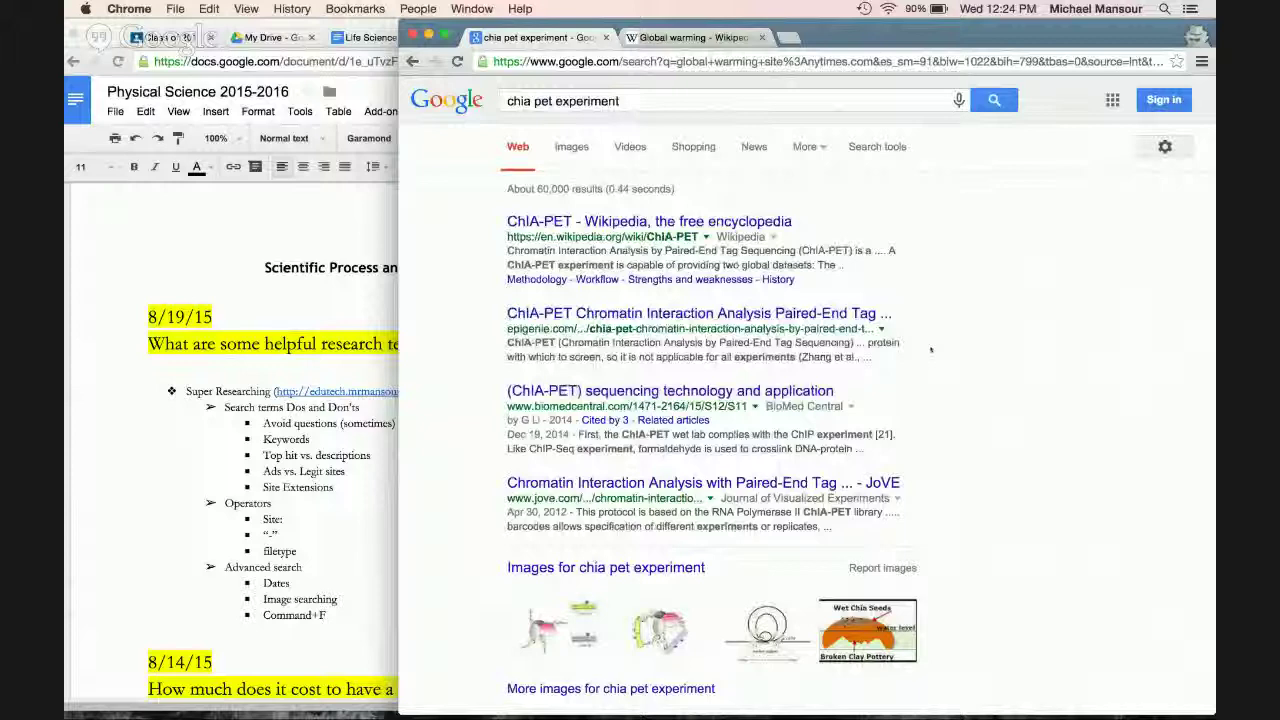
# Step: Look through the results for "chia pet experiment" to find which ones concern the actual chia pet plant
pyautogui.scroll(-2, 931, 350)
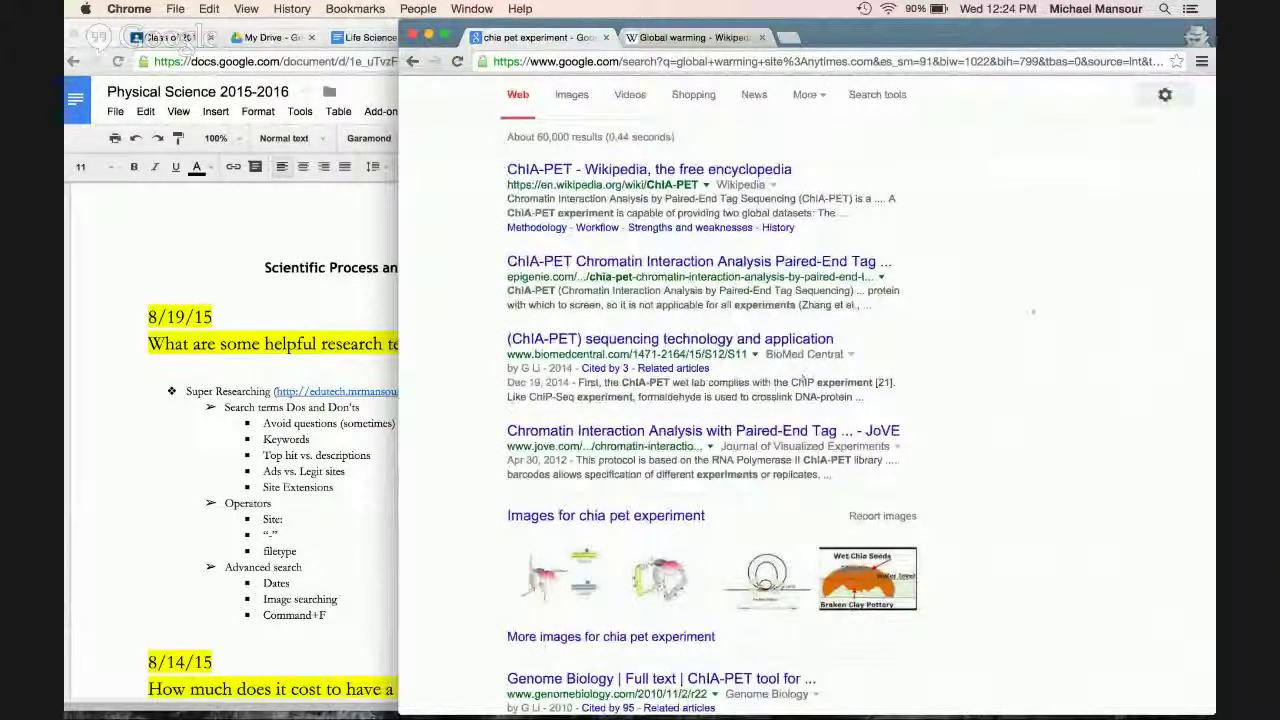
pyautogui.scroll(-5, 1051, 325)
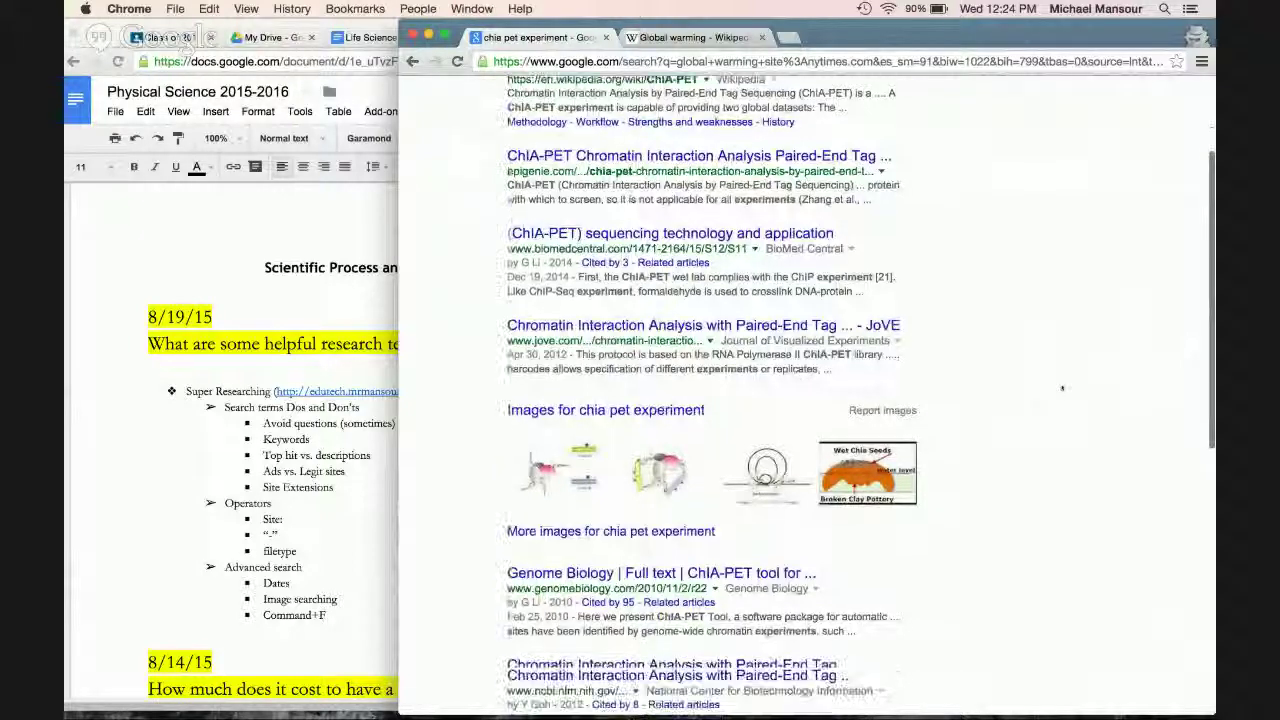
pyautogui.scroll(-4, 1062, 388)
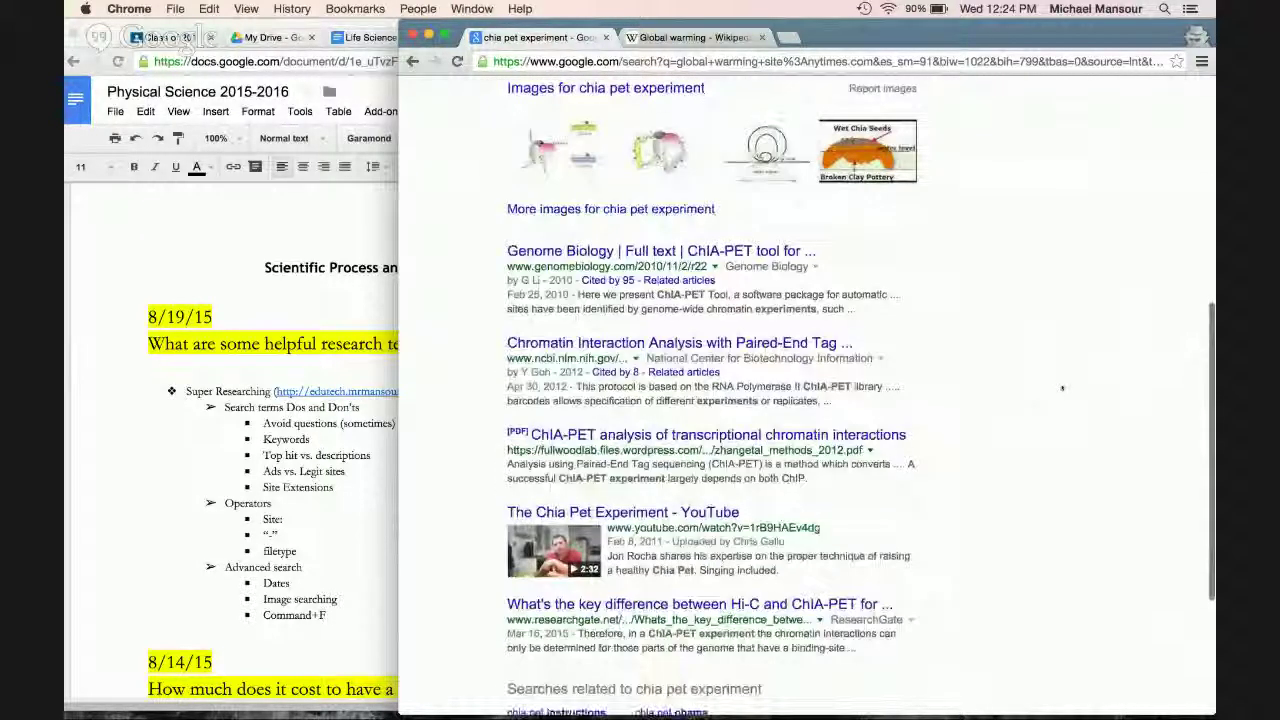
pyautogui.scroll(2, 1062, 388)
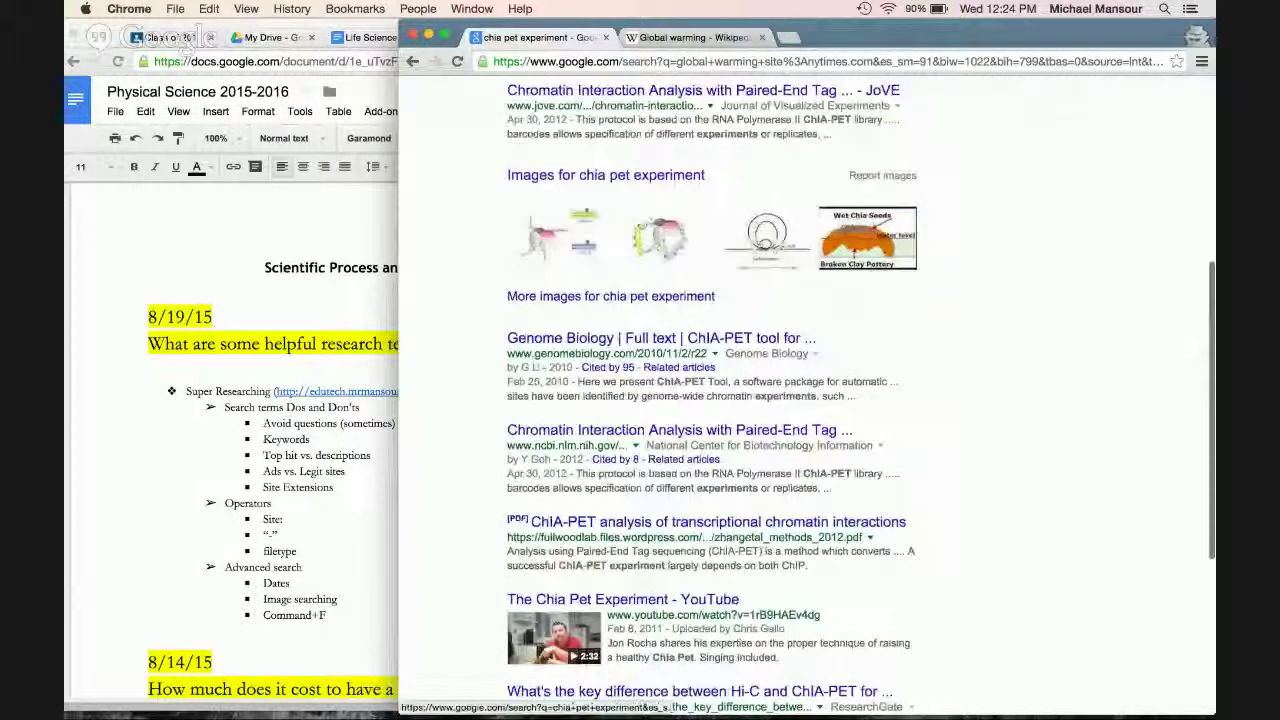
pyautogui.scroll(-3, 1072, 283)
pyautogui.scroll(10, 1072, 283)
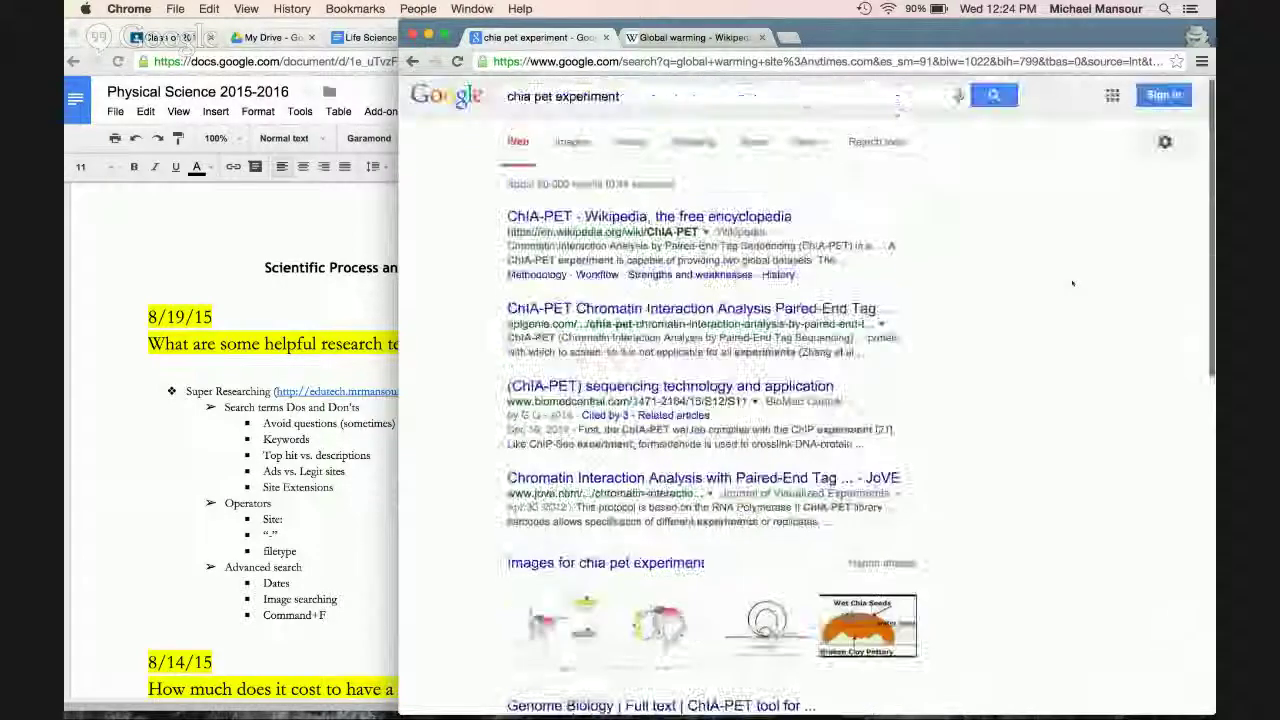
# Step: Exclude chromatin pages by extending the query and searching for "chia pet experiment -chromatin"
pyautogui.click(702, 101)
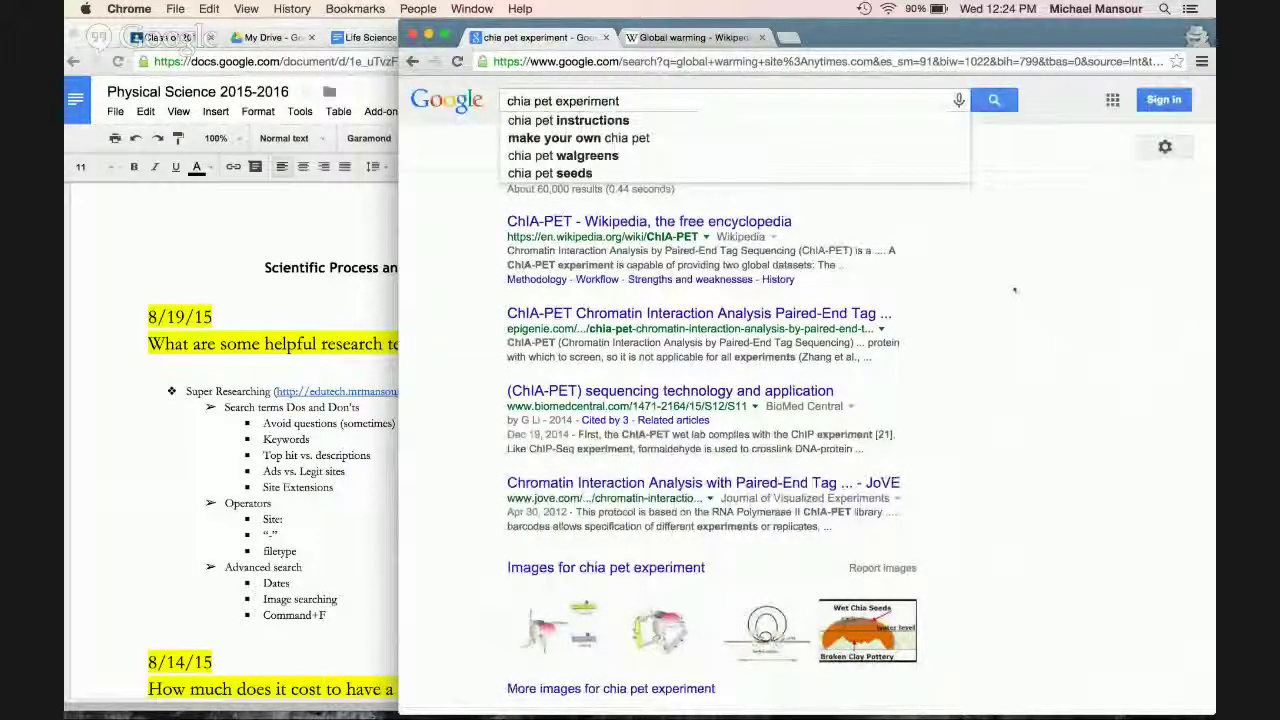
pyautogui.click(655, 101)
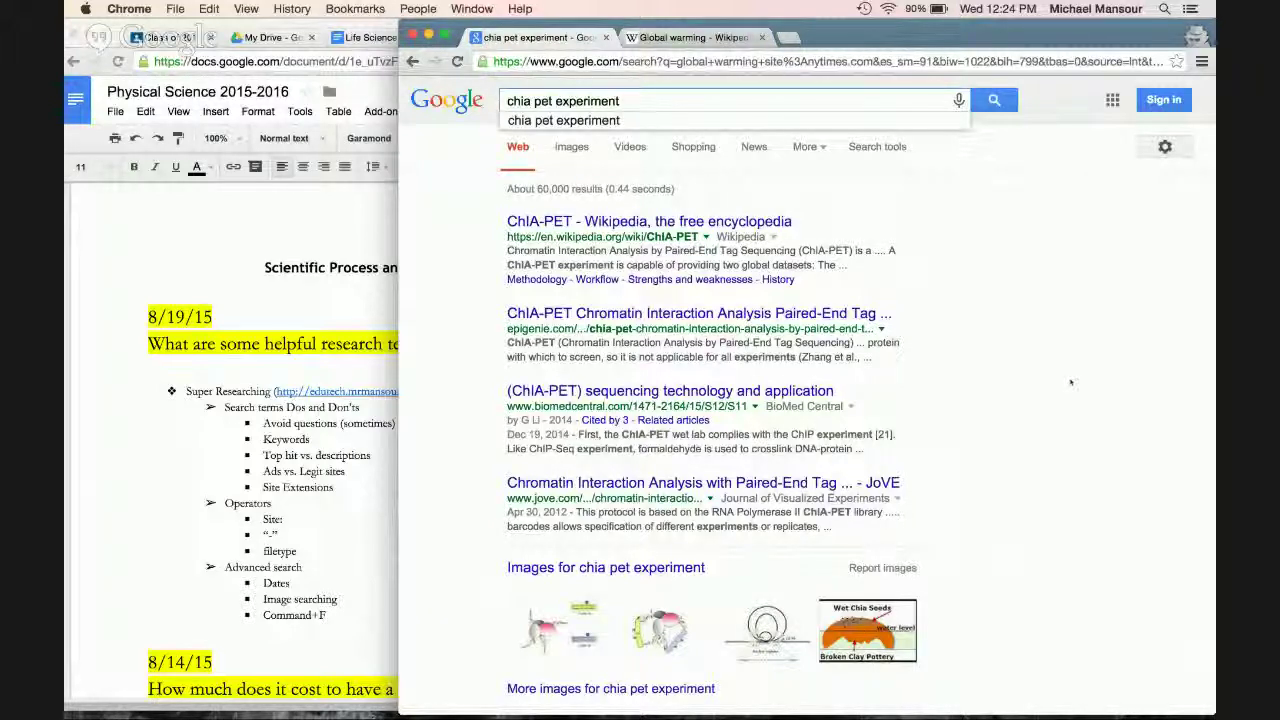
pyautogui.write('-chromatin')
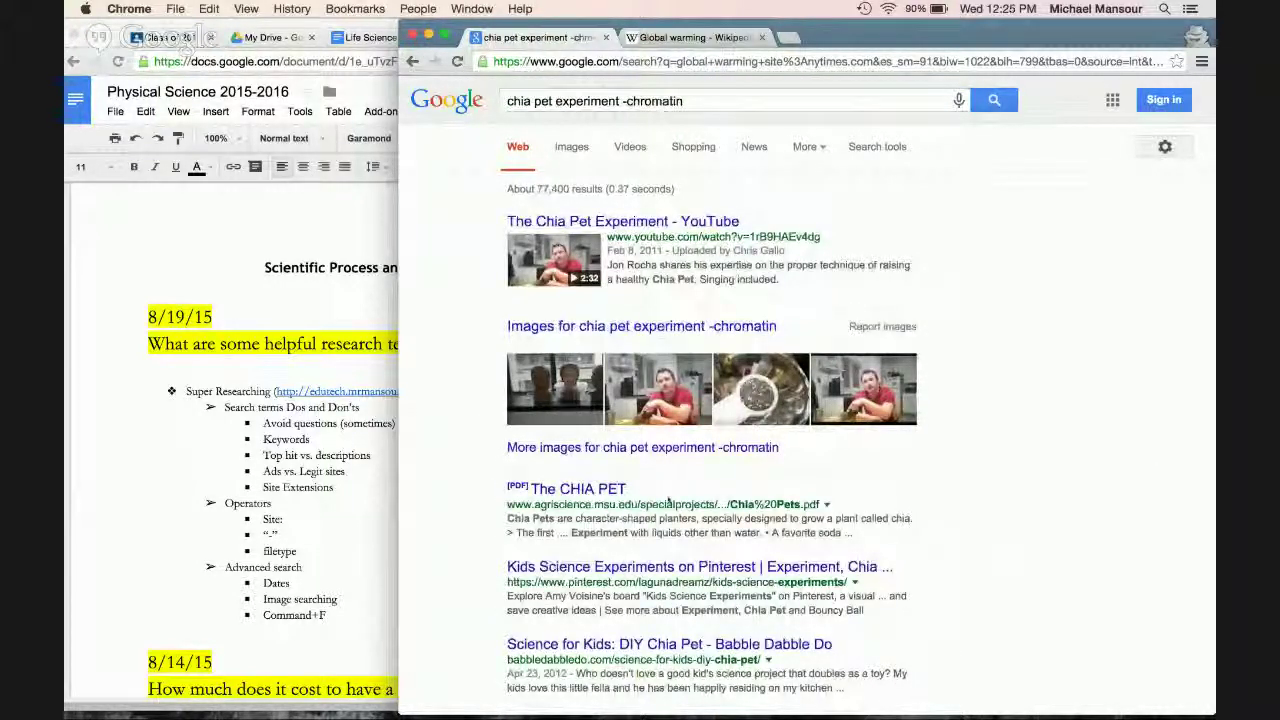
# Step: Open the PDF result "The CHIA PET" from agriscience.msu.edu and look through its first pages
pyautogui.click(585, 490)
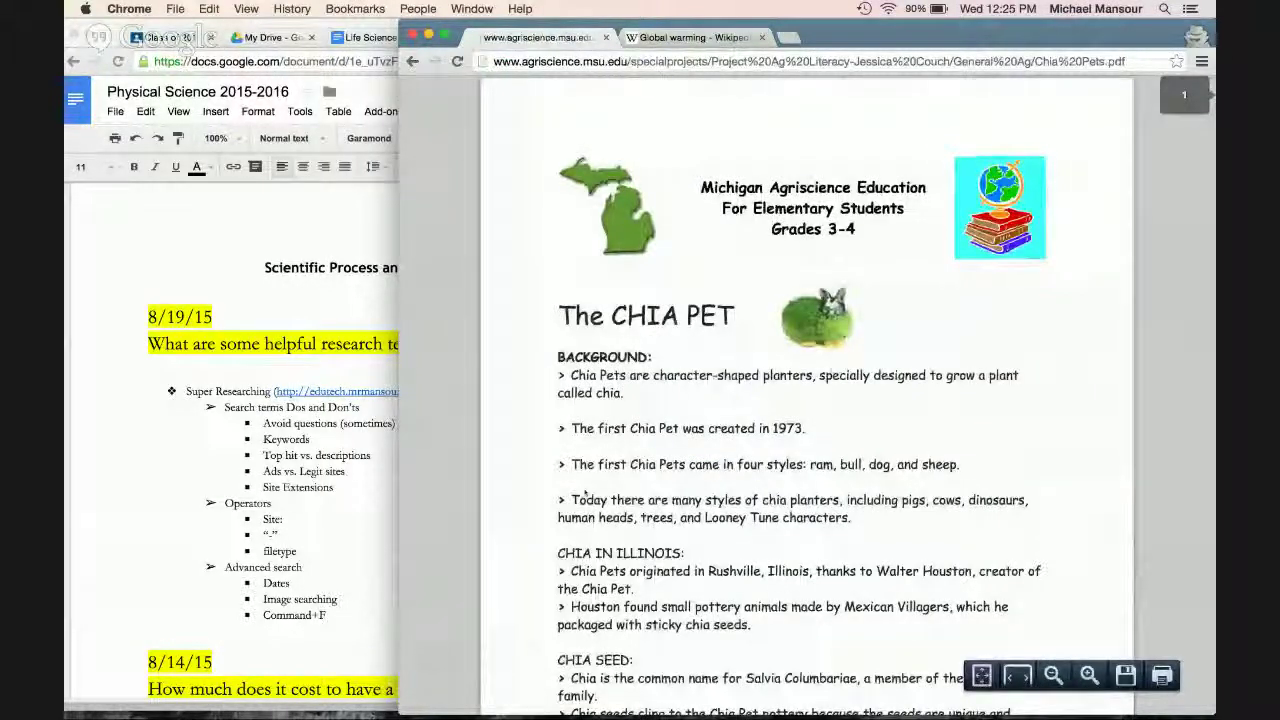
pyautogui.scroll(-10, 830, 372)
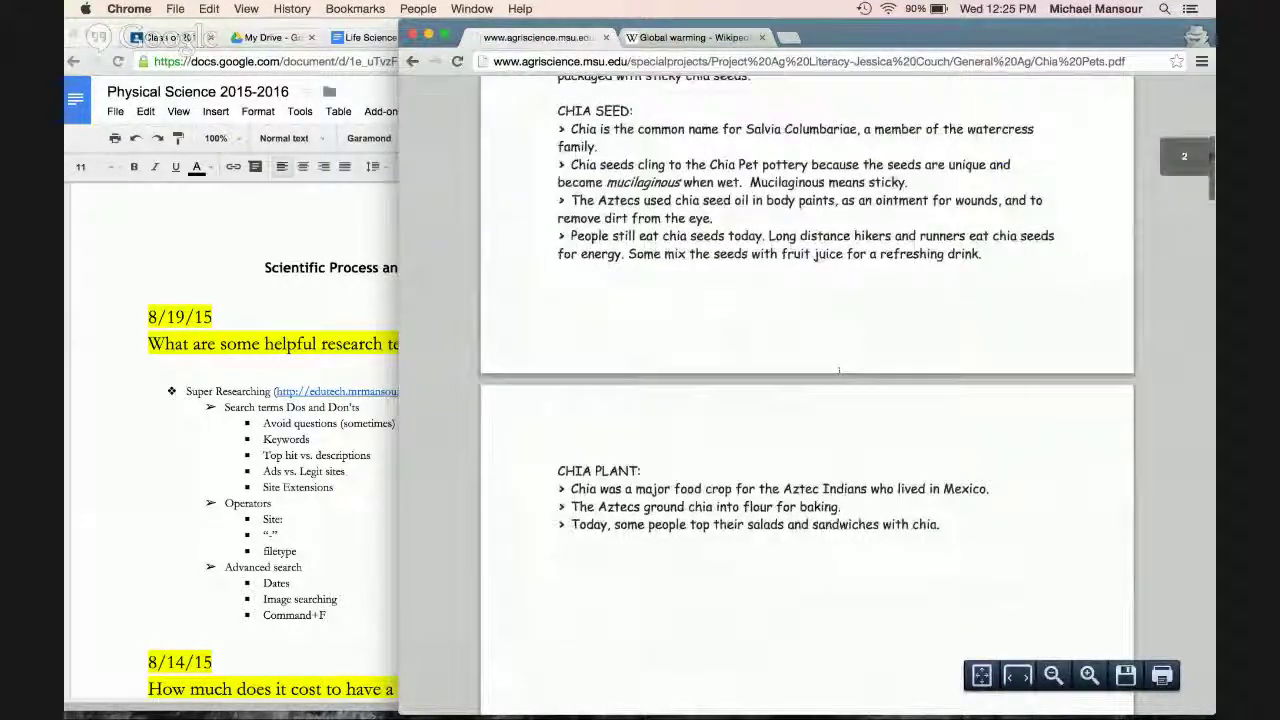
pyautogui.scroll(10, 838, 373)
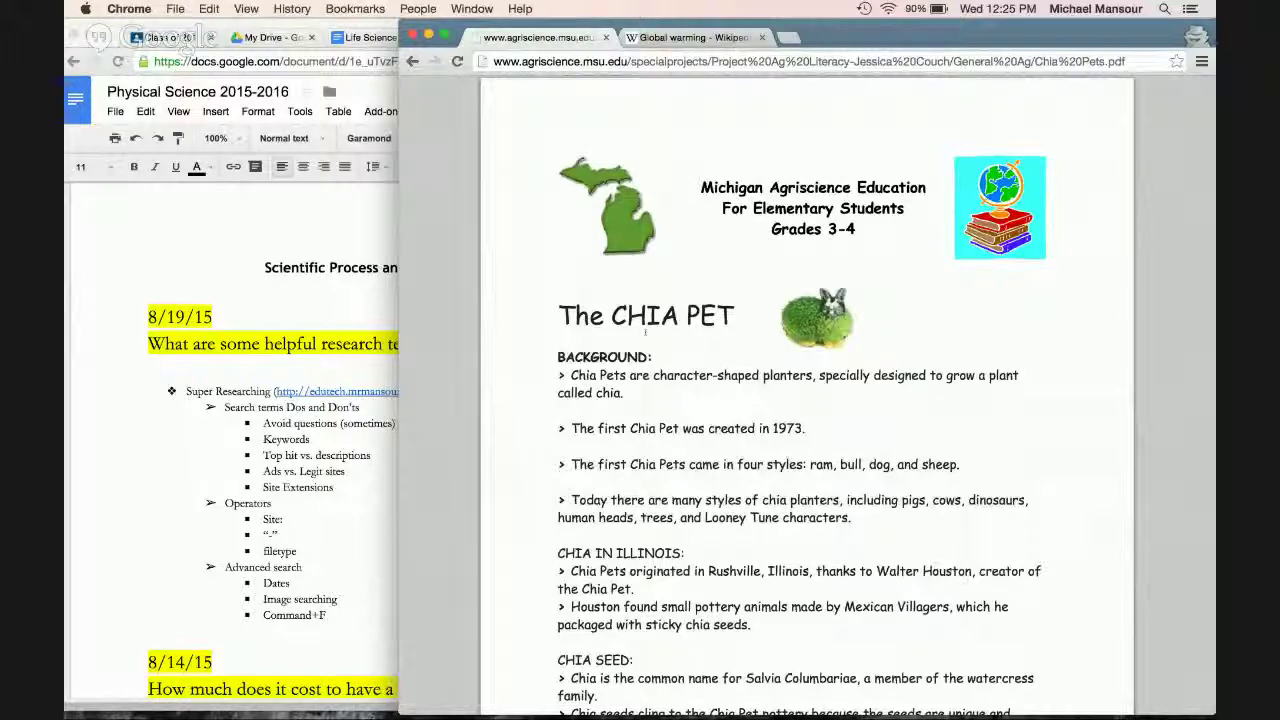
# Step: Show an overview of all open windows on the desktop
pyautogui.hotkey('ctrl', 'Up')
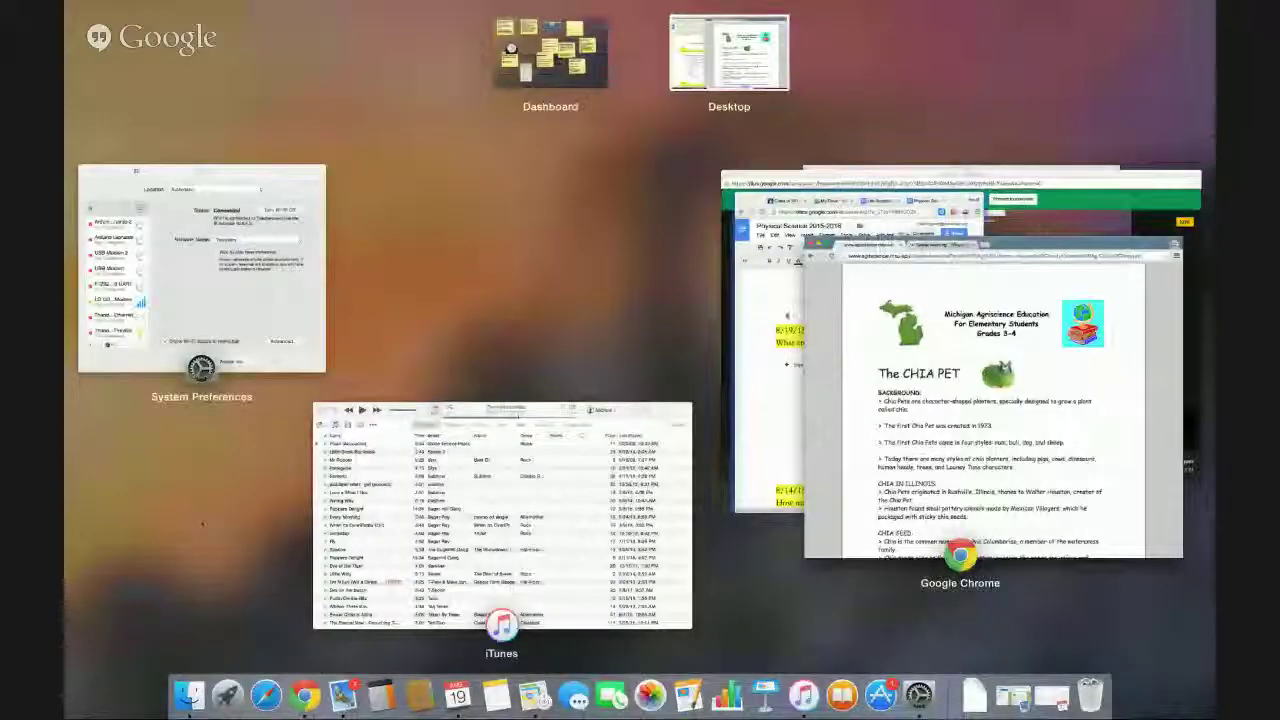